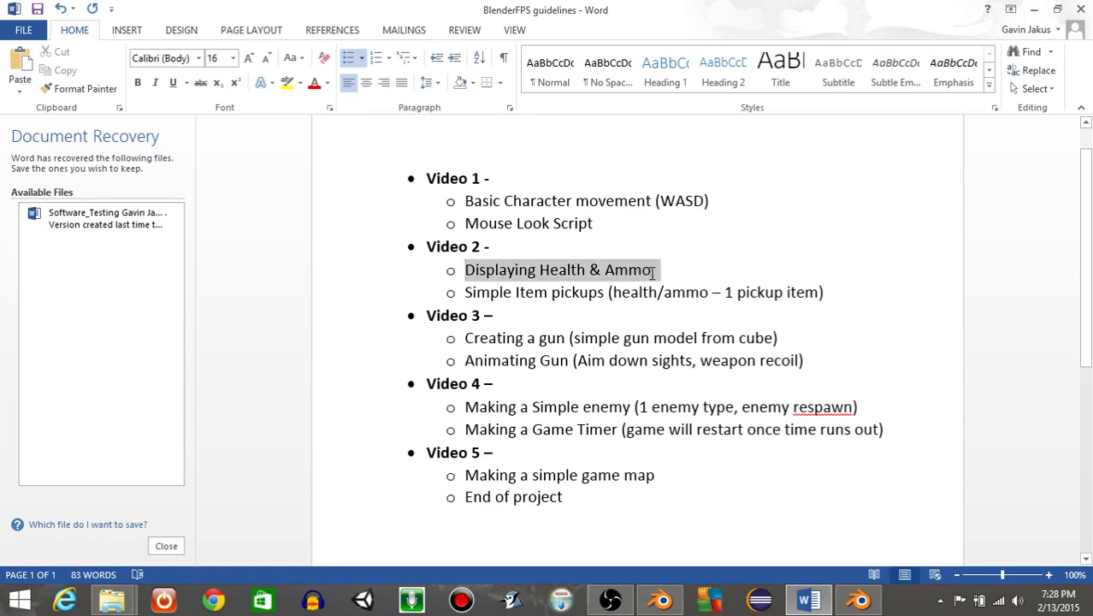
Review the Video 2 and Video 3 topics in the tutorial guideline document and switch to Blender.
{"action": "left_click", "coordinate": [655, 280]}
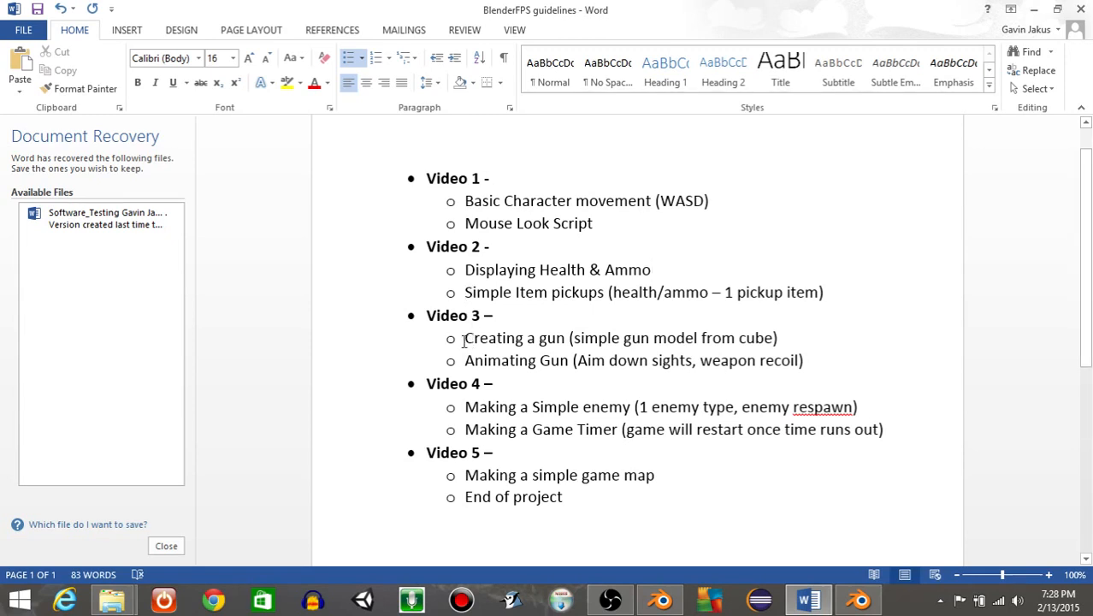
{"action": "left_click_drag", "start_coordinate": [464, 341], "coordinate": [808, 366]}
{"action": "left_click", "coordinate": [809, 366]}
{"action": "left_click", "coordinate": [859, 600]}
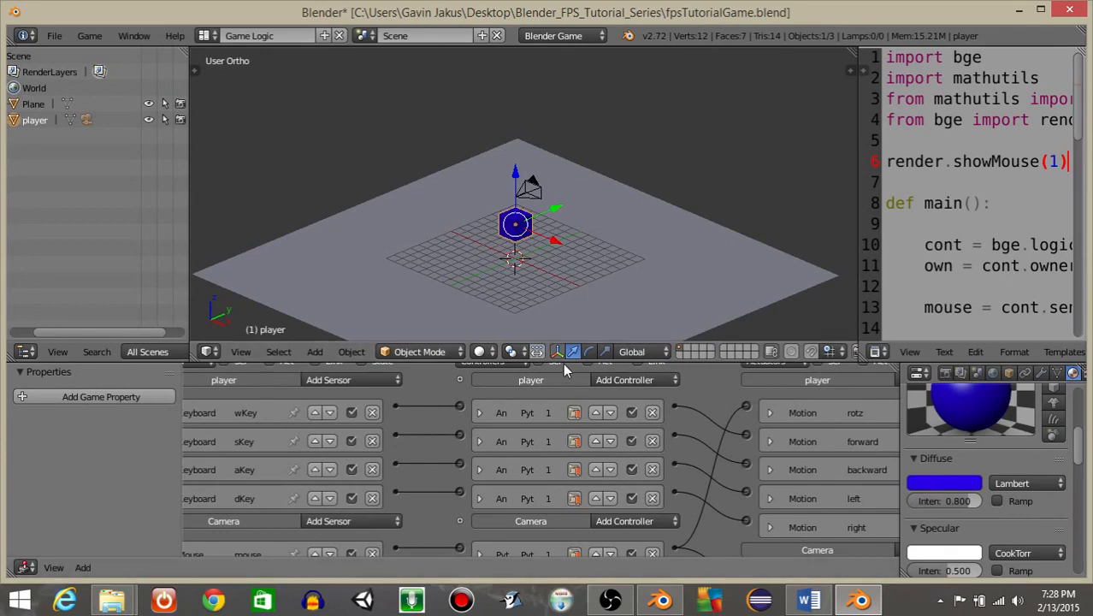
Enlarge the 3D viewport and run the game briefly to test it.
{"action": "left_click_drag", "start_coordinate": [558, 364], "coordinate": [559, 489]}
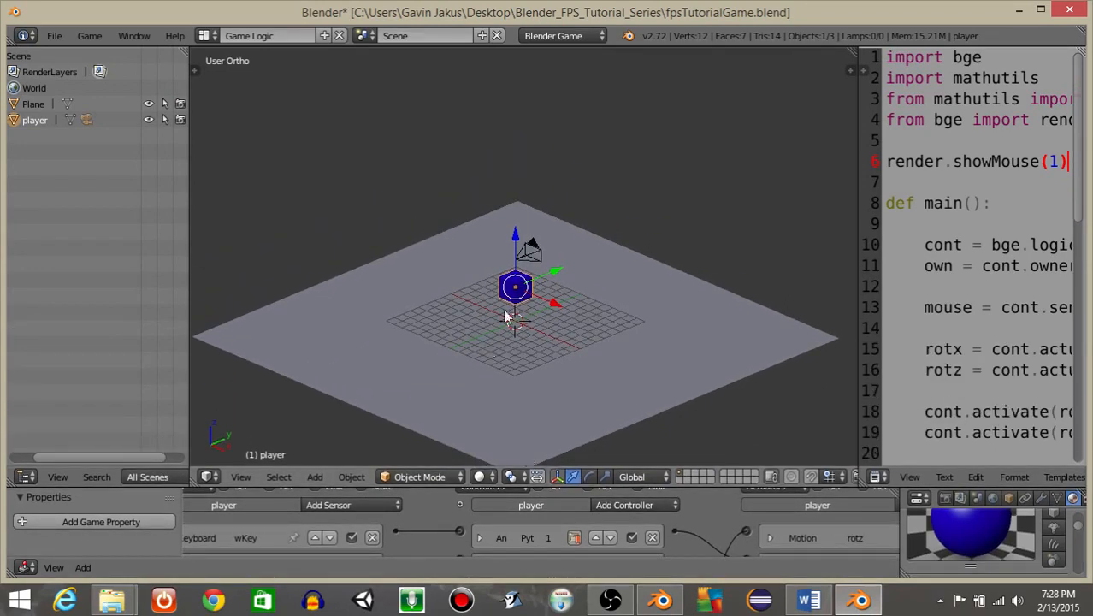
{"action": "key", "text": "p"}
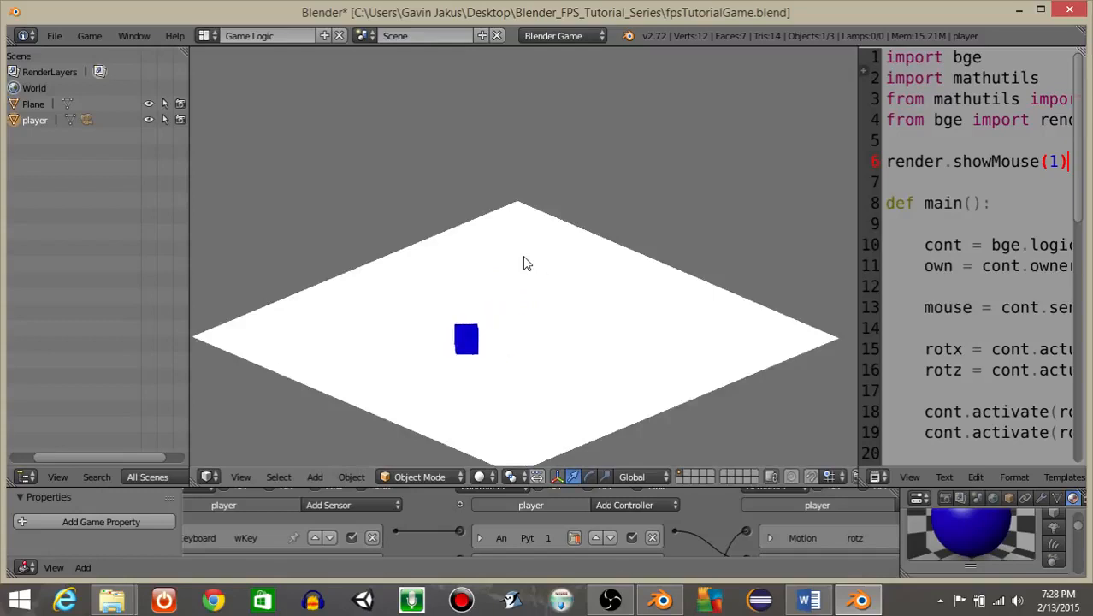
{"action": "key", "text": "Escape"}
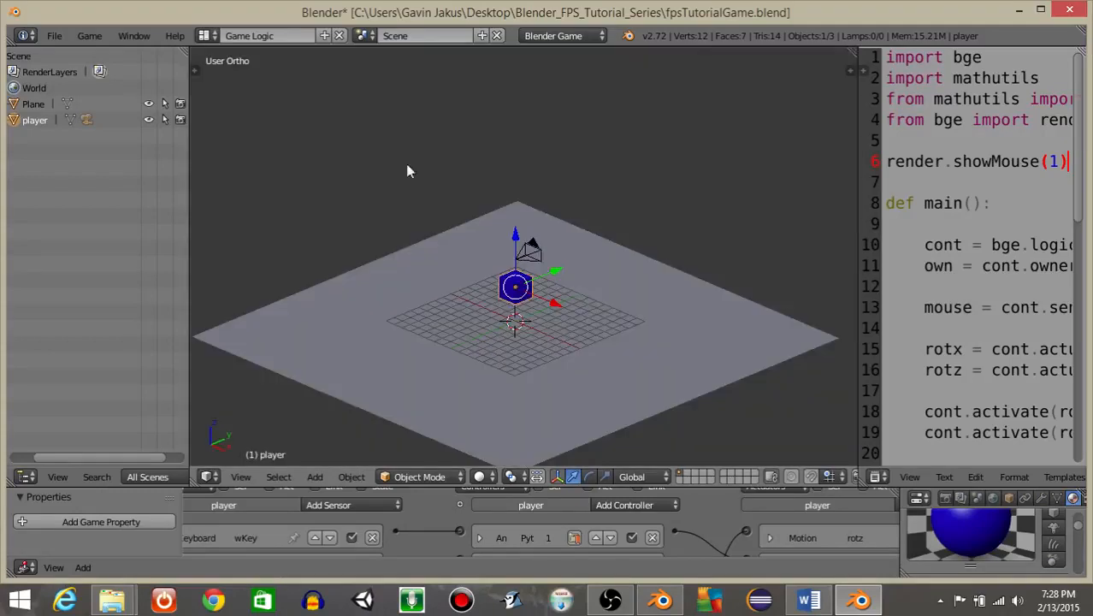
Create a new empty scene and add a camera to it from the top view.
{"action": "left_click", "coordinate": [481, 41]}
{"action": "left_click", "coordinate": [432, 66]}
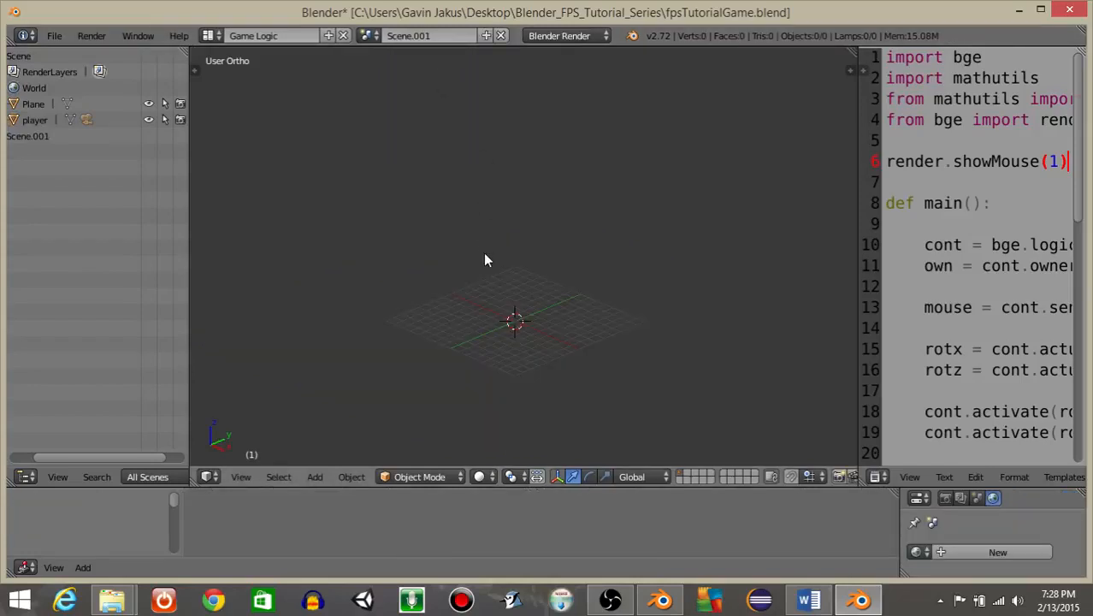
{"action": "key", "text": "KP_7"}
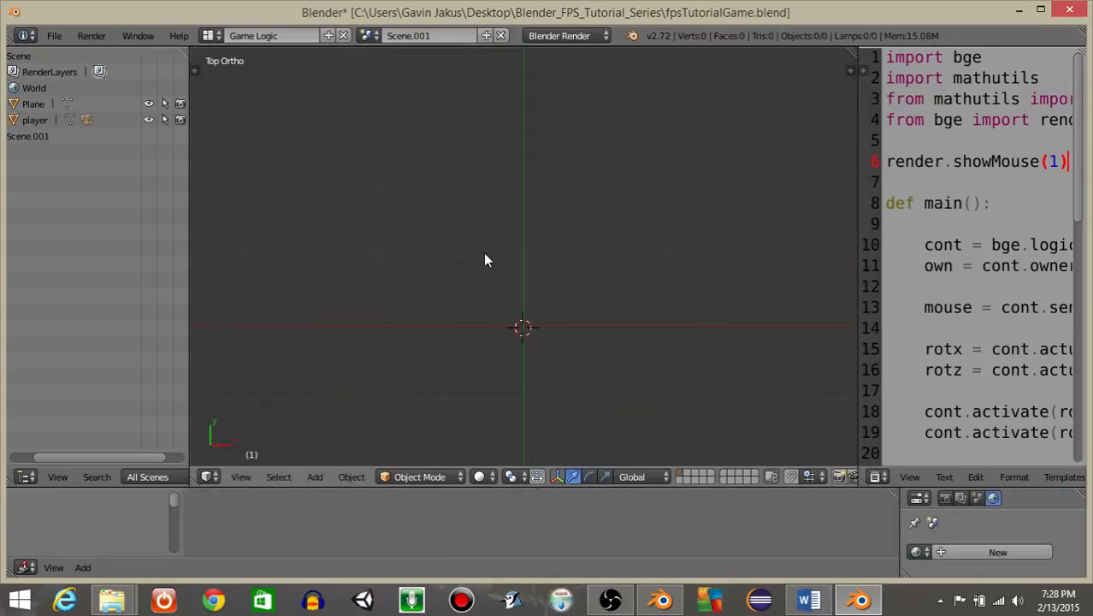
{"action": "key", "text": "space"}
{"action": "type", "text": "add camera"}
{"action": "key", "text": "Return"}
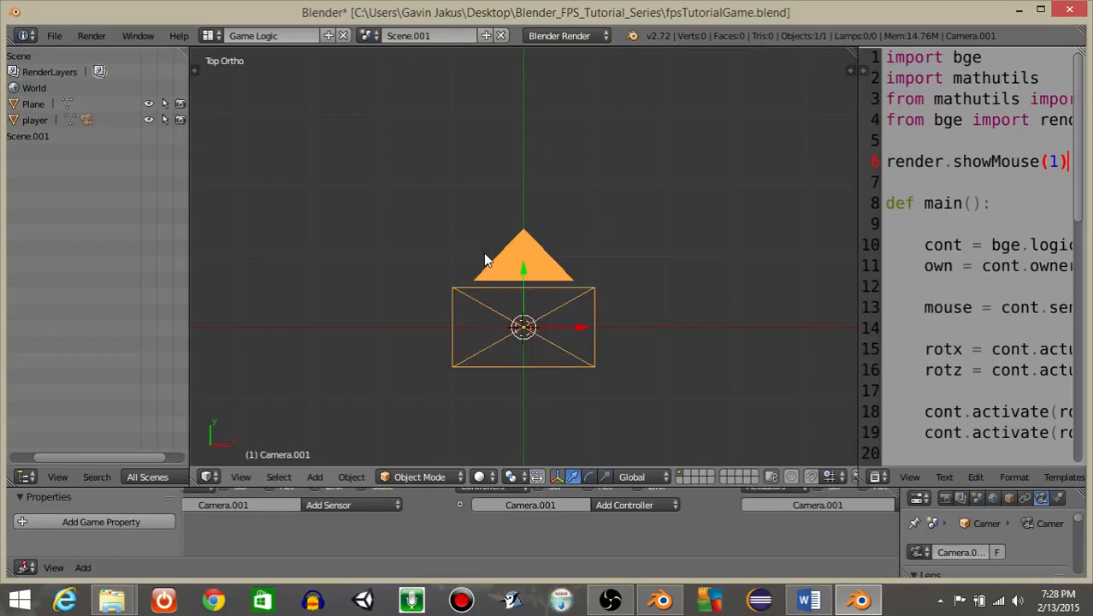
Add a text object to the new scene while looking through its camera.
{"action": "middle_click_drag", "start_coordinate": [581, 404], "coordinate": [543, 319]}
{"action": "scroll", "coordinate": [407, 288], "scroll_direction": "down", "scroll_amount": 11}
{"action": "left_click_drag", "start_coordinate": [523, 255], "coordinate": [527, 211]}
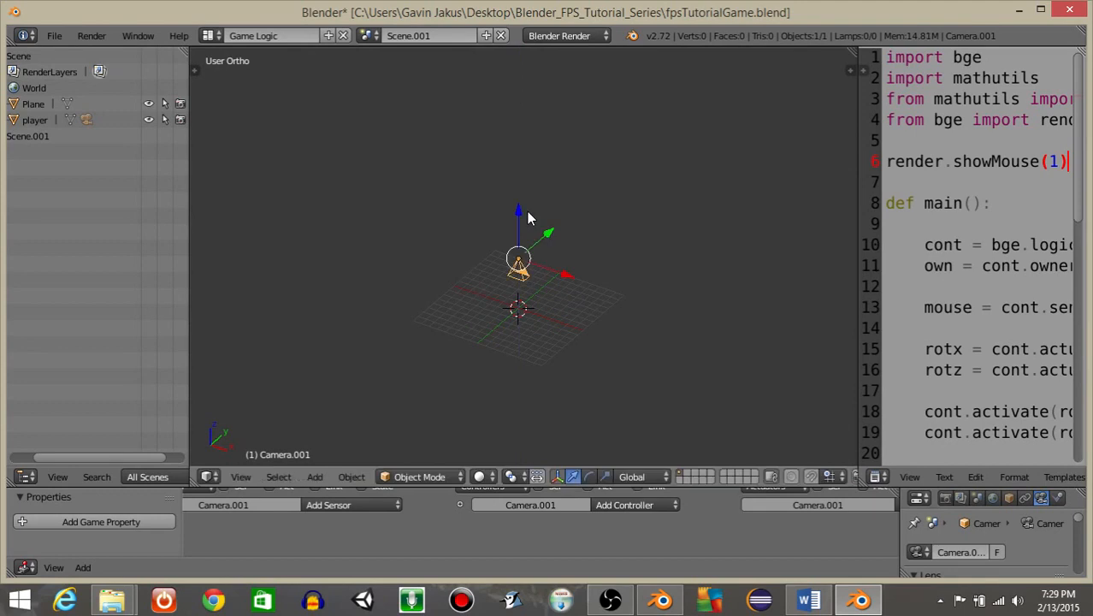
{"action": "key", "text": "KP_0"}
{"action": "scroll", "coordinate": [527, 218], "scroll_direction": "up", "scroll_amount": 5}
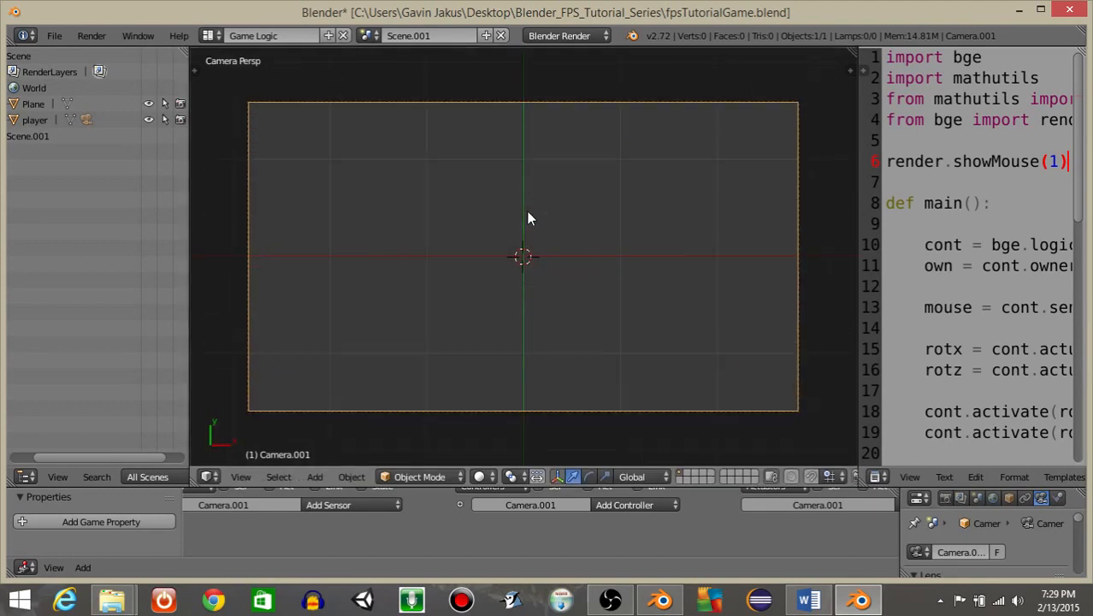
{"action": "key", "text": "KP_0"}
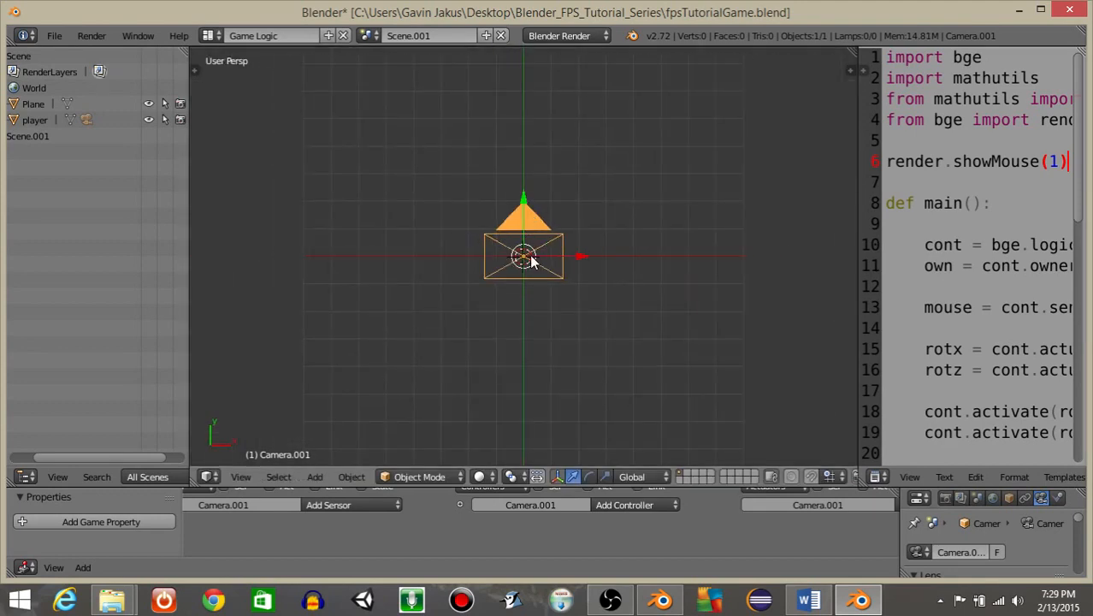
{"action": "key", "text": "KP_0"}
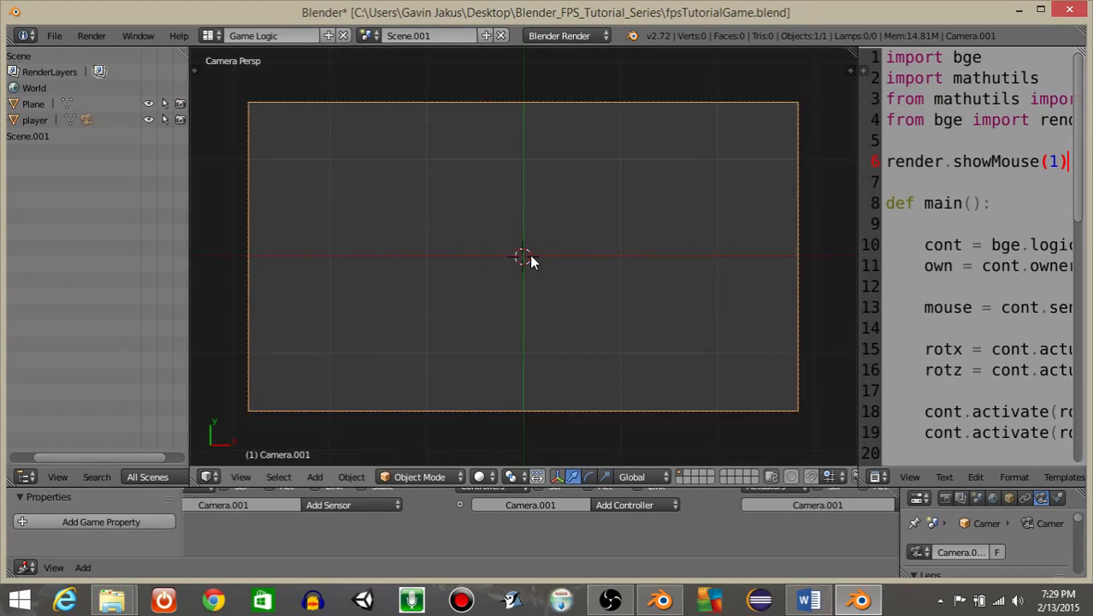
{"action": "key", "text": "space"}
{"action": "type", "text": "add tet"}
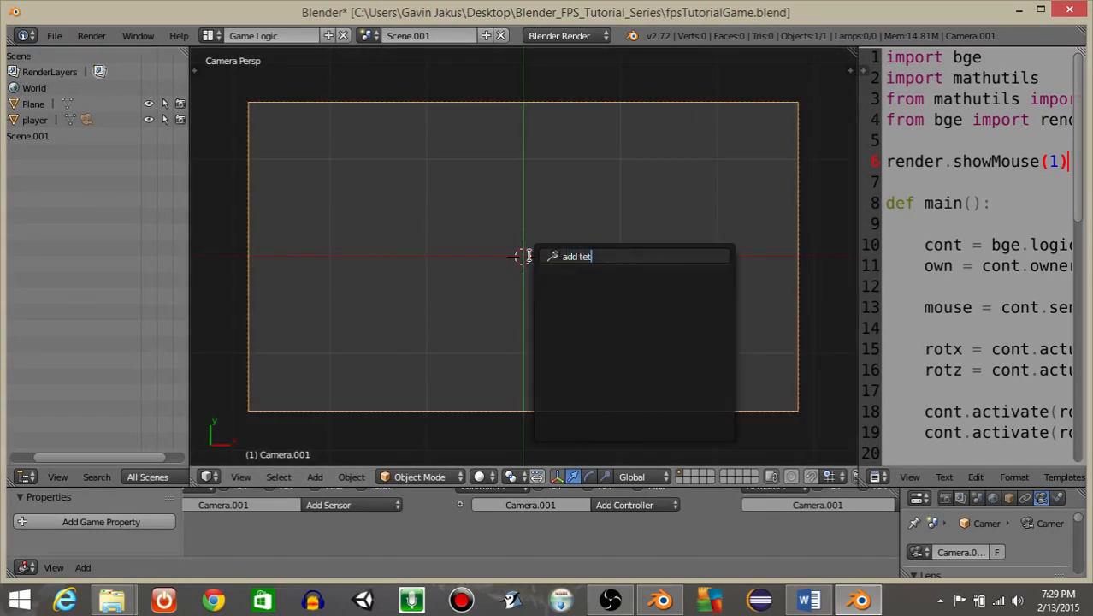
{"action": "key", "text": "BackSpace"}
{"action": "key", "text": "Return"}
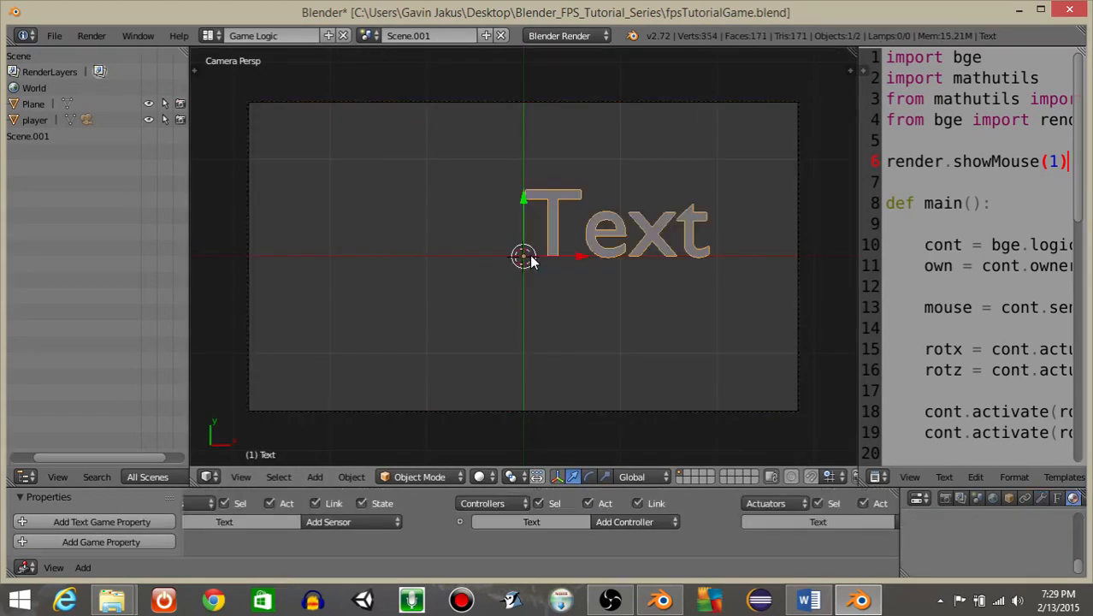
Move the text object to the lower-left corner of the camera frame and rename it ammoDisplay.
{"action": "left_click_drag", "start_coordinate": [523, 203], "coordinate": [551, 338]}
{"action": "left_click_drag", "start_coordinate": [580, 391], "coordinate": [314, 438]}
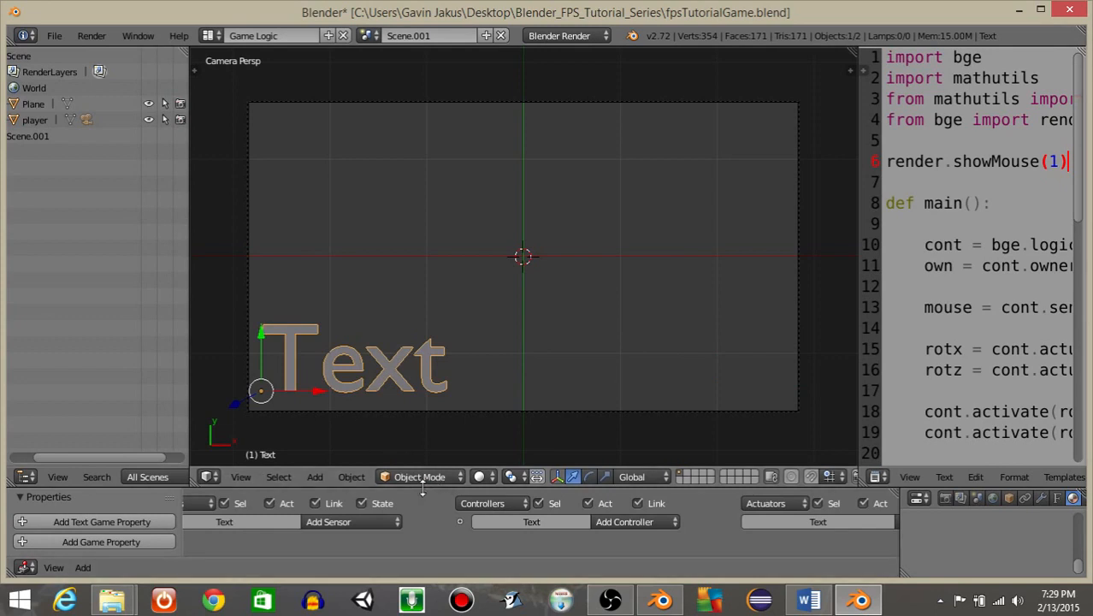
{"action": "left_click_drag", "start_coordinate": [420, 486], "coordinate": [769, 295]}
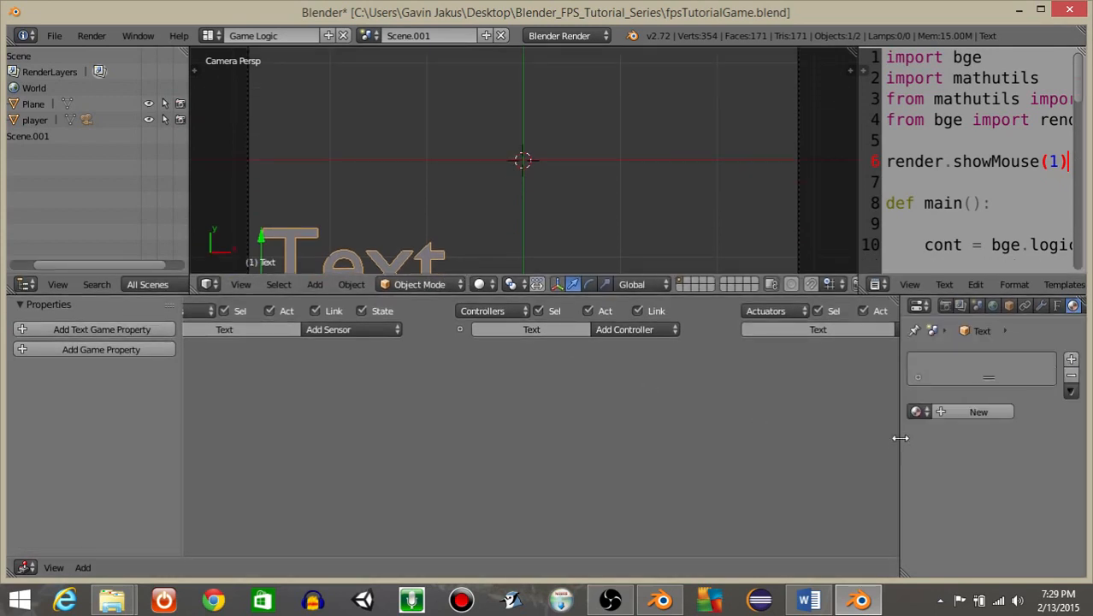
{"action": "left_click_drag", "start_coordinate": [899, 439], "coordinate": [616, 360]}
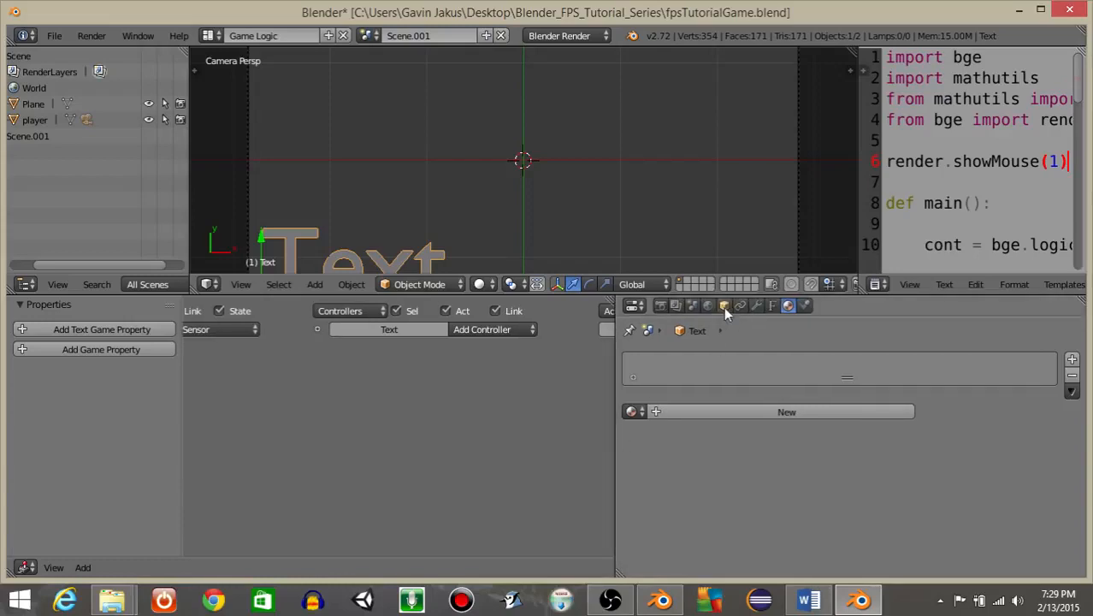
{"action": "left_click", "coordinate": [723, 307]}
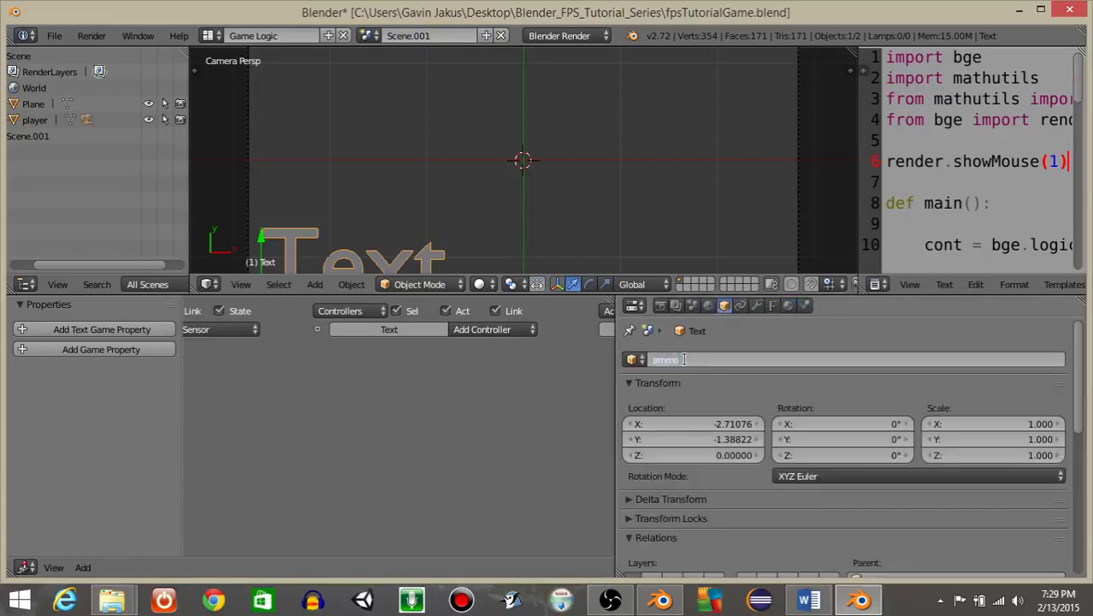
{"action": "left_click", "coordinate": [684, 359]}
{"action": "type", "text": "ammoDisplay"}
{"action": "key", "text": "Return"}
Add an Integer game property named ammo with a value of 50 to the text object.
{"action": "scroll", "coordinate": [377, 133], "scroll_direction": "down", "scroll_amount": 1}
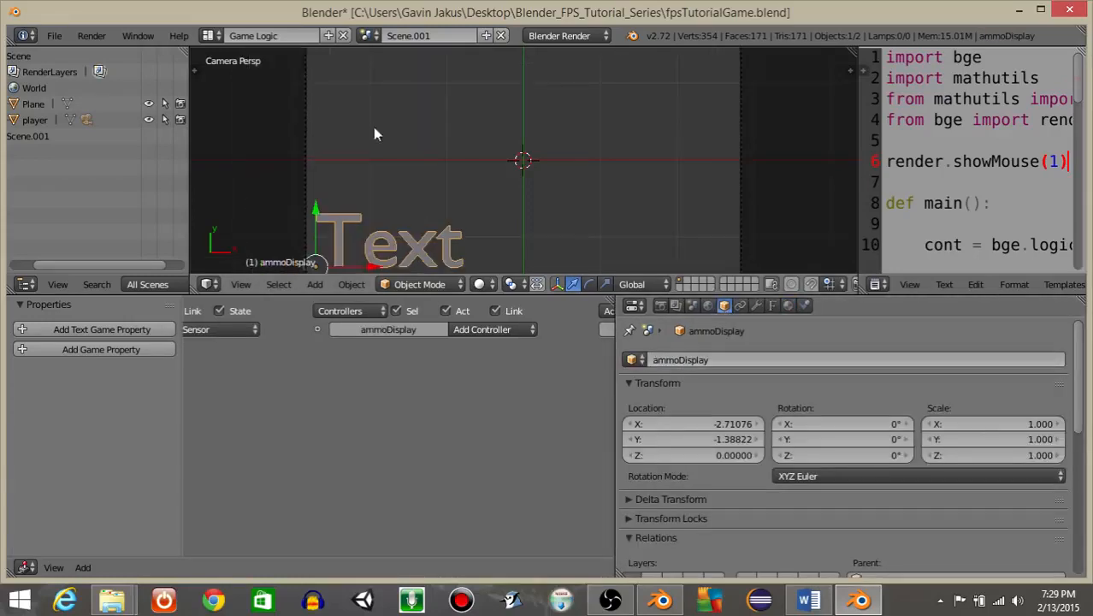
{"action": "left_click", "coordinate": [101, 351]}
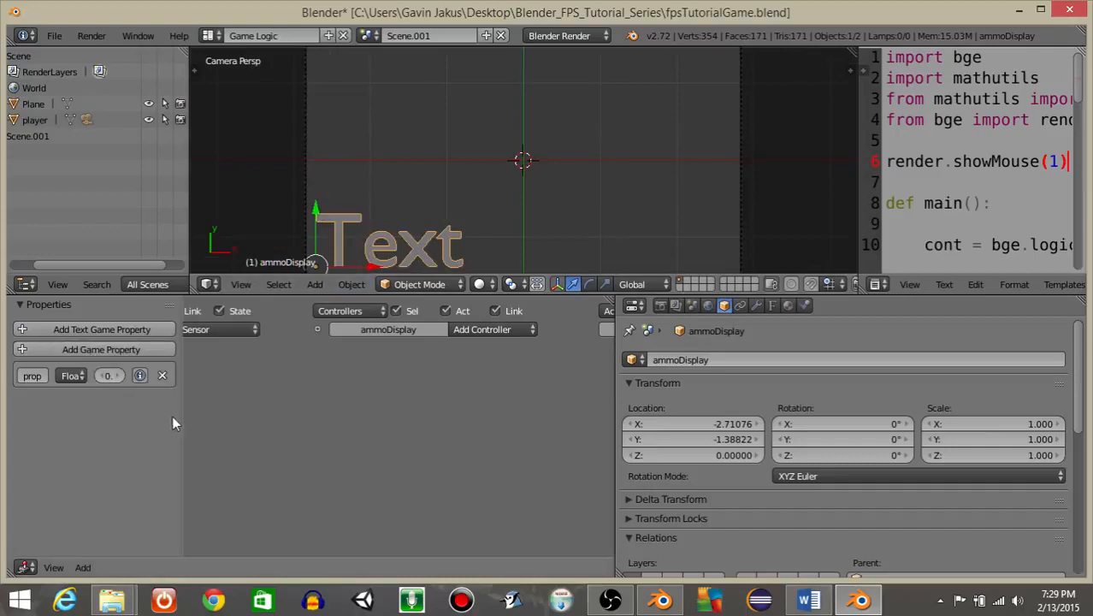
{"action": "left_click_drag", "start_coordinate": [180, 415], "coordinate": [295, 417]}
{"action": "left_click", "coordinate": [130, 376]}
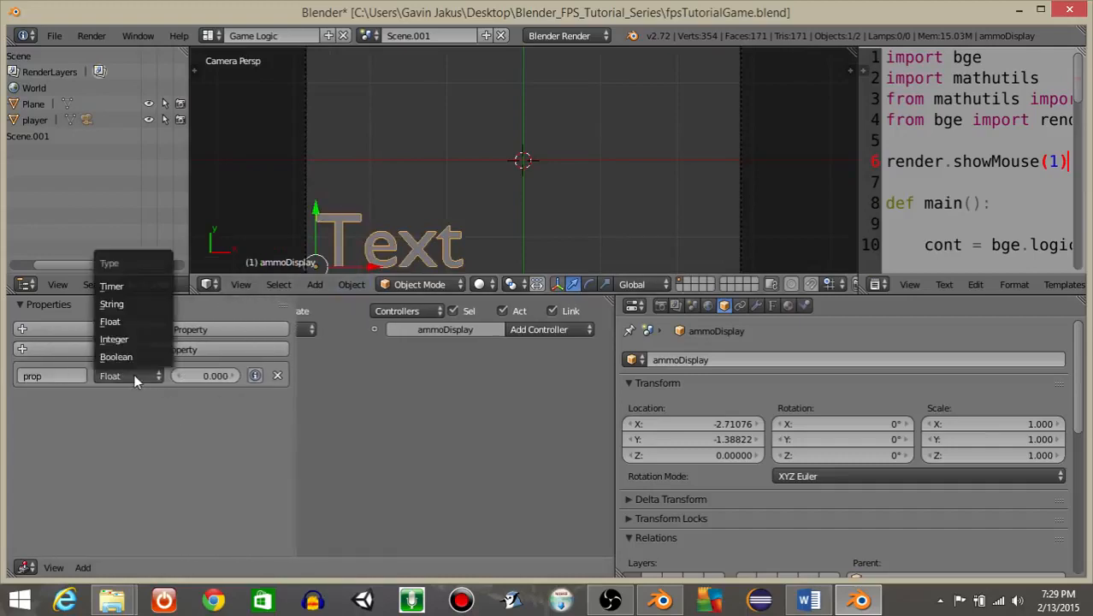
{"action": "left_click", "coordinate": [116, 338]}
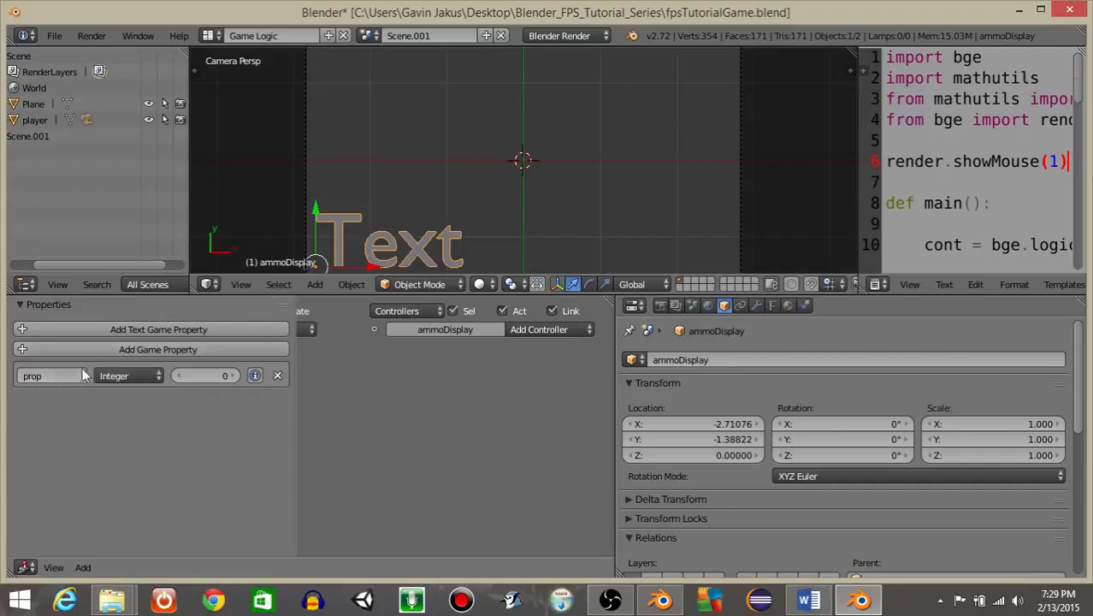
{"action": "left_click", "coordinate": [55, 375]}
{"action": "type", "text": "ammo"}
{"action": "key", "text": "Return"}
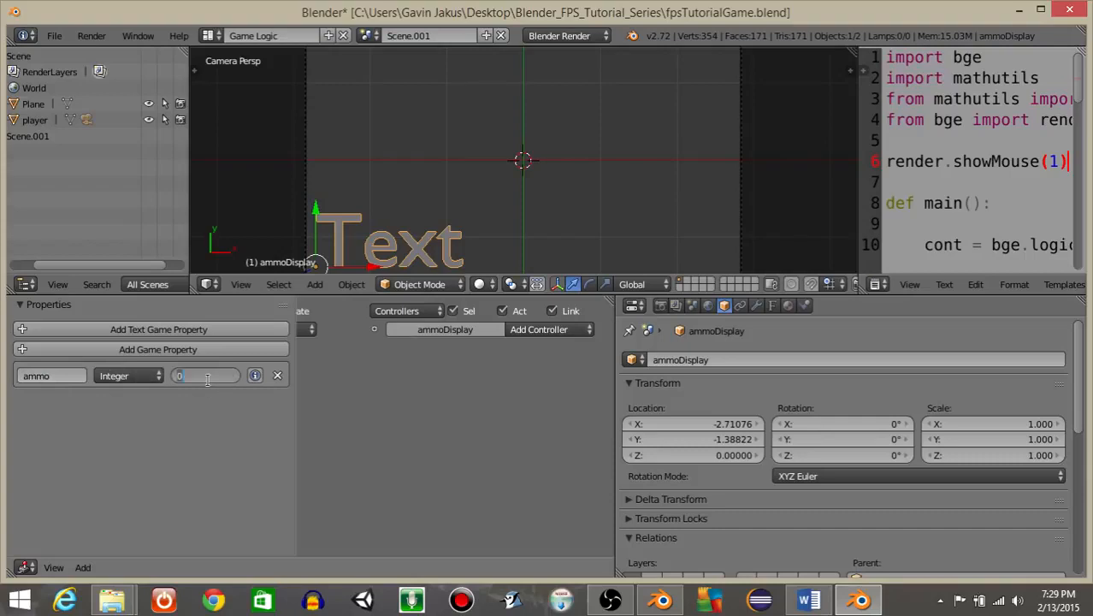
{"action": "type", "text": "50"}
{"action": "key", "text": "Return"}
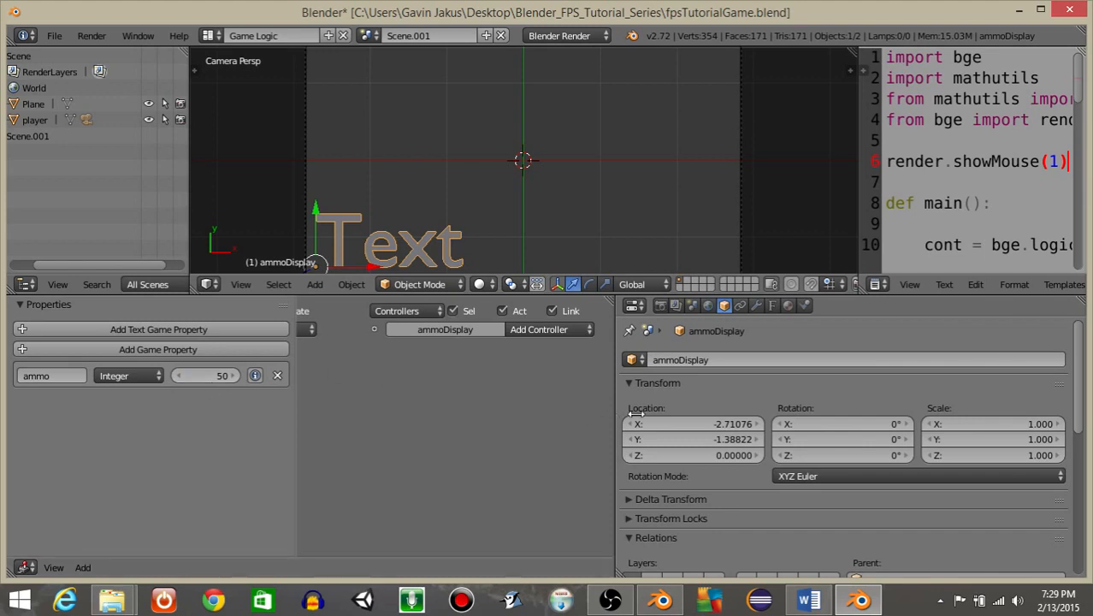
Add an Always sensor with true pulse enabled to the text object and collapse it.
{"action": "left_click_drag", "start_coordinate": [612, 416], "coordinate": [842, 411]}
{"action": "scroll", "coordinate": [433, 369], "scroll_direction": "up", "scroll_amount": 4}
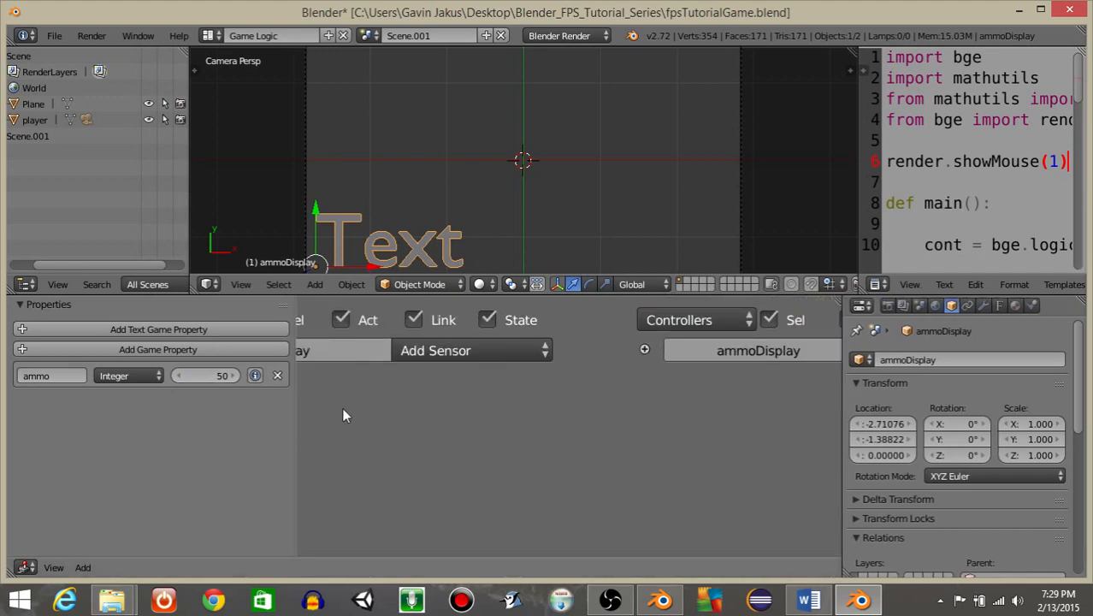
{"action": "middle_click_drag", "start_coordinate": [342, 408], "coordinate": [588, 397]}
{"action": "left_click", "coordinate": [637, 352]}
{"action": "left_click", "coordinate": [596, 294]}
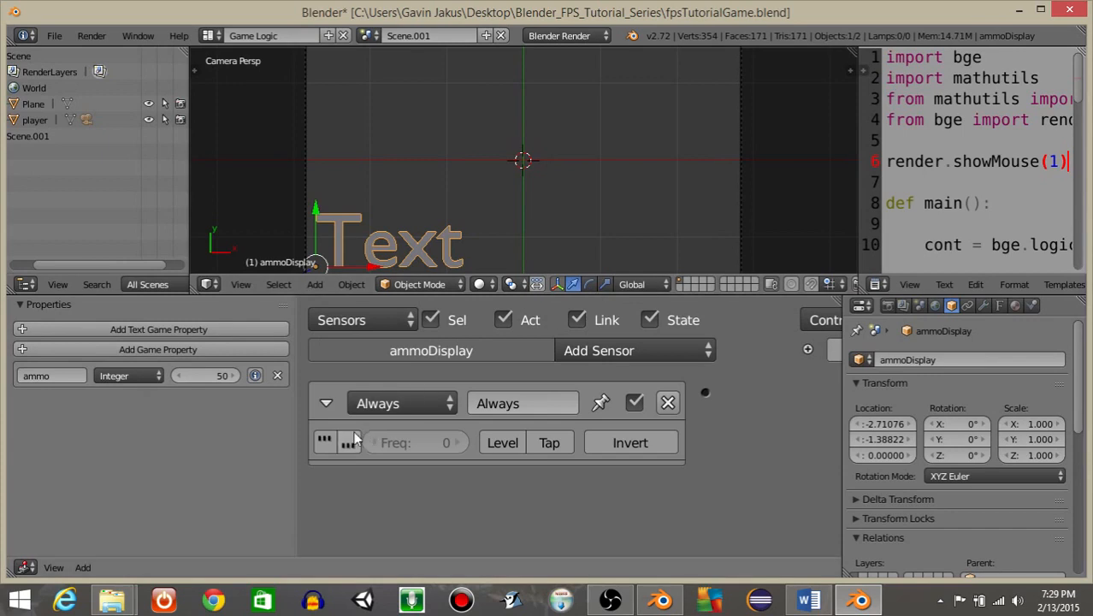
{"action": "left_click", "coordinate": [329, 442]}
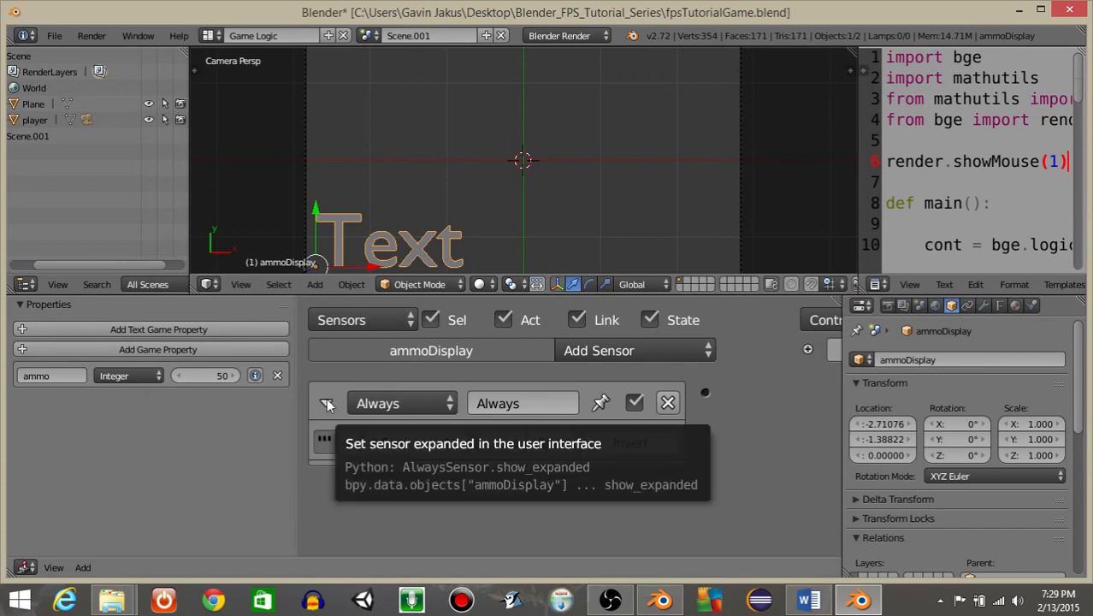
{"action": "left_click", "coordinate": [325, 403]}
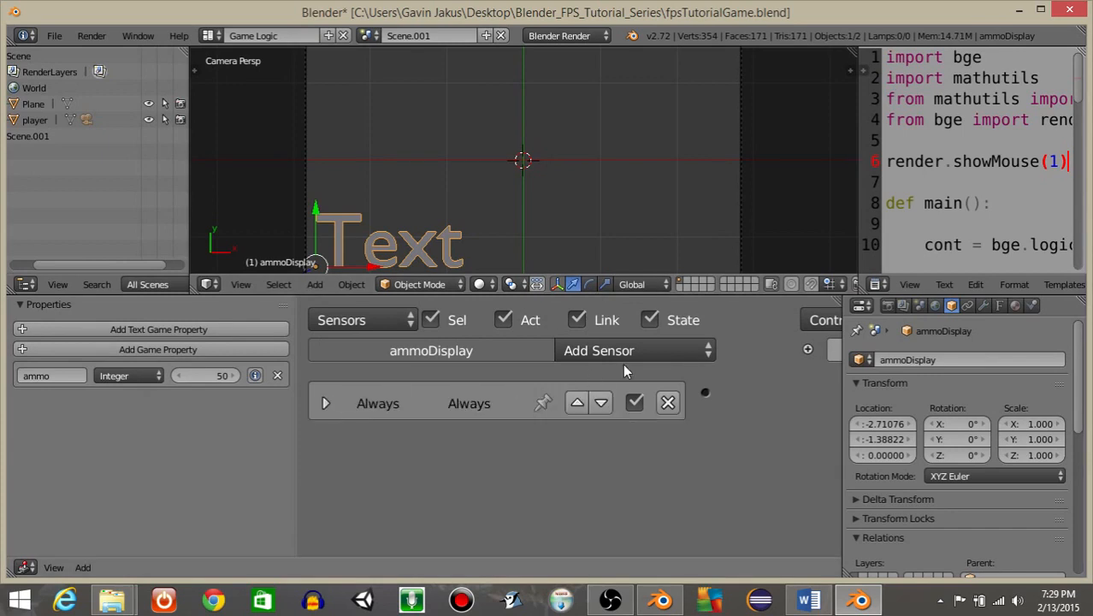
Add a Python controller and connect the Always sensor to it.
{"action": "scroll", "coordinate": [632, 367], "scroll_direction": "right", "scroll_amount": 5, "text": "ctrl"}
{"action": "left_click", "coordinate": [786, 350]}
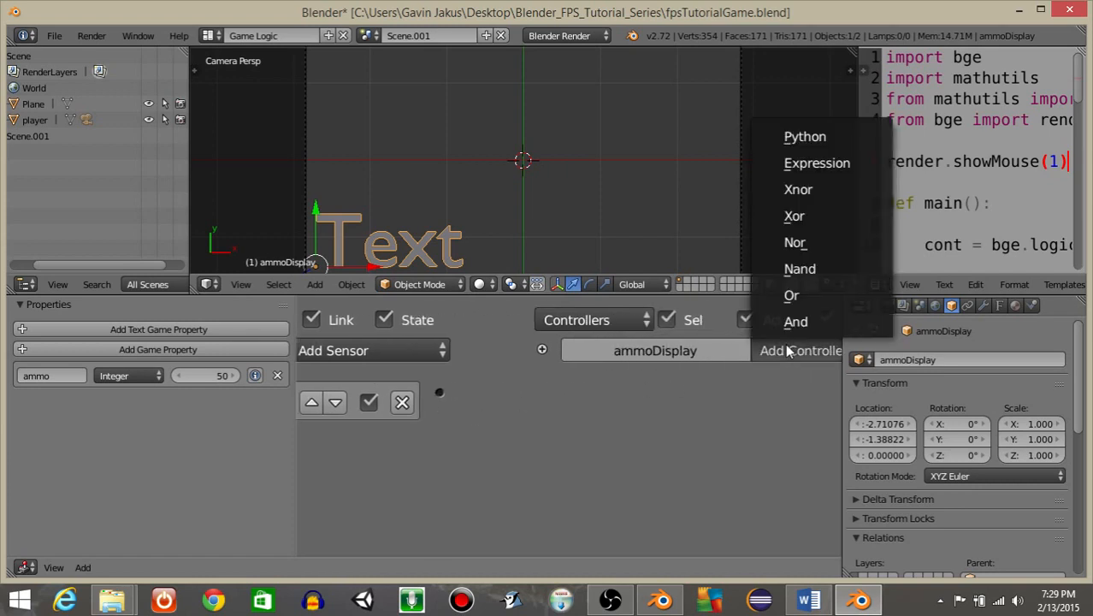
{"action": "left_click", "coordinate": [799, 137]}
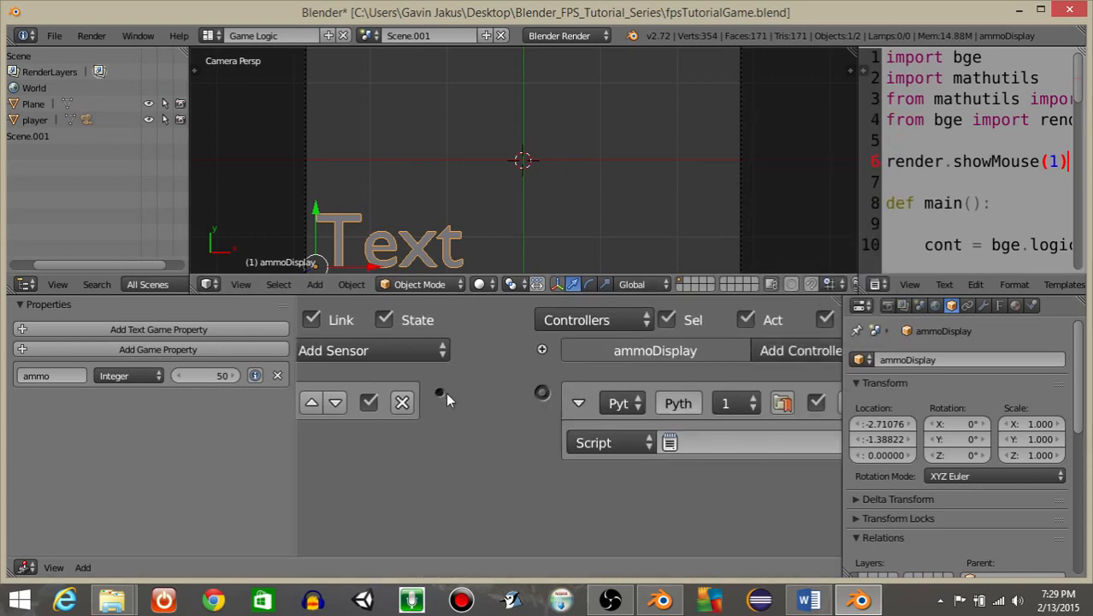
{"action": "left_click_drag", "start_coordinate": [440, 393], "coordinate": [541, 393]}
Load the Gamelogic Simple Python template into the text editor.
{"action": "scroll", "coordinate": [498, 427], "scroll_direction": "left", "scroll_amount": 5, "text": "ctrl"}
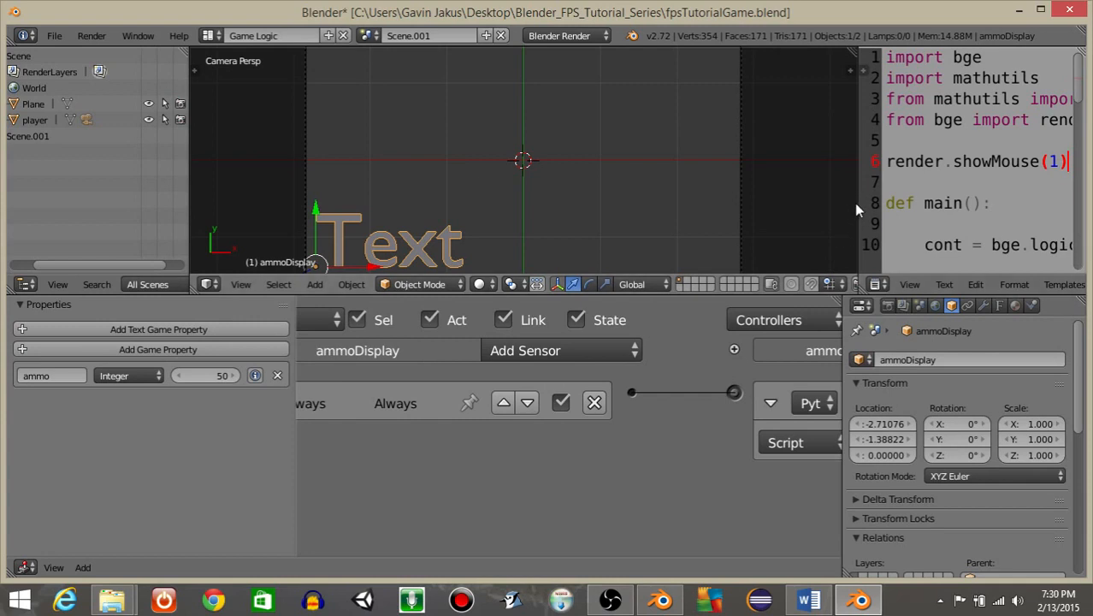
{"action": "left_click_drag", "start_coordinate": [858, 205], "coordinate": [453, 227]}
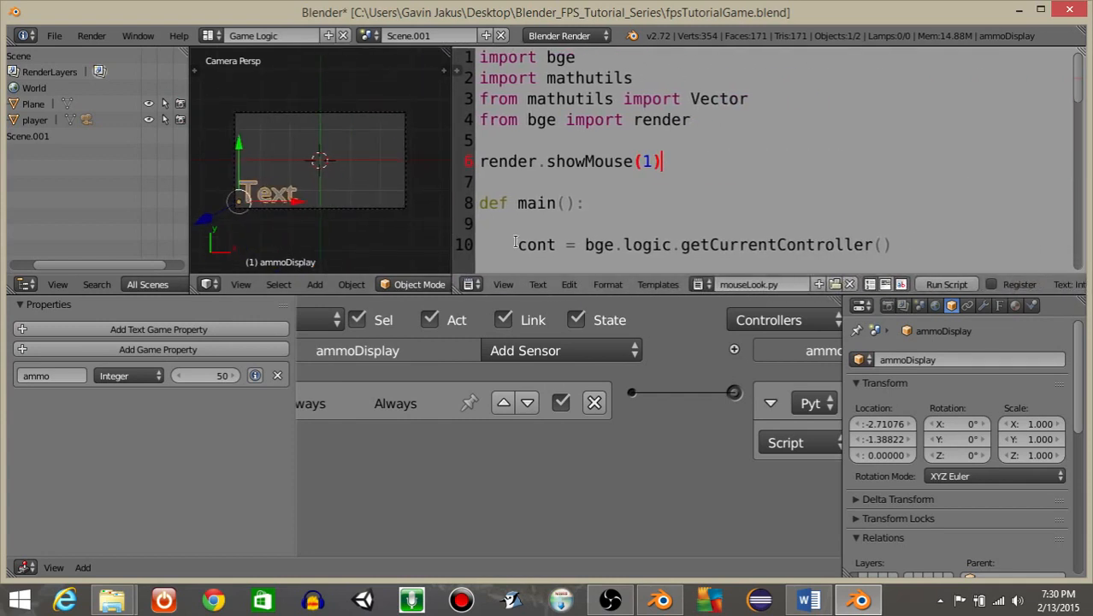
{"action": "left_click", "coordinate": [655, 284]}
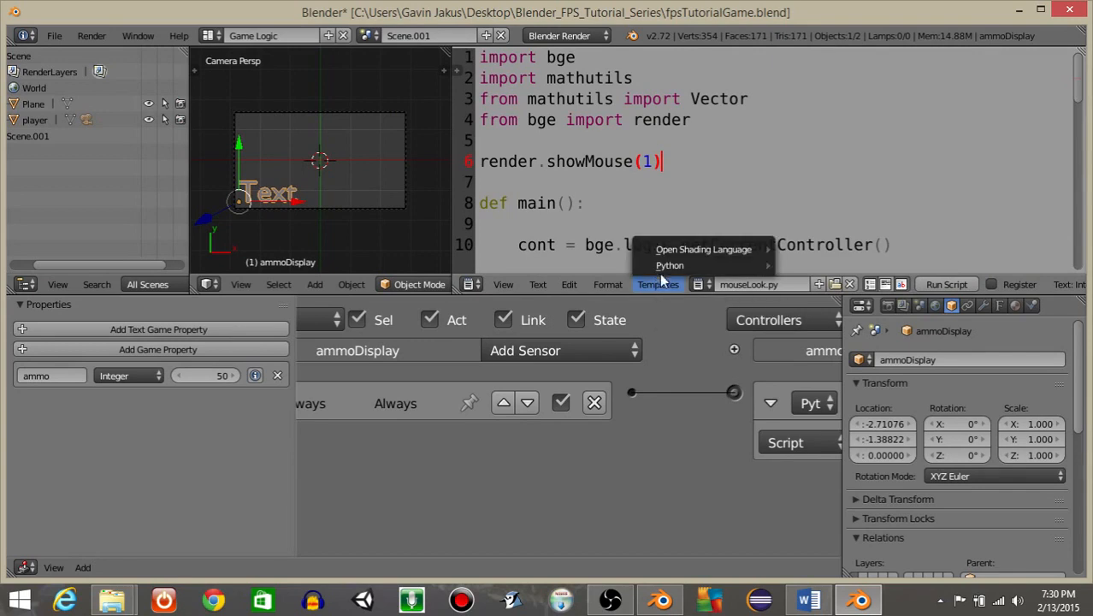
{"action": "mouse_move", "coordinate": [673, 267]}
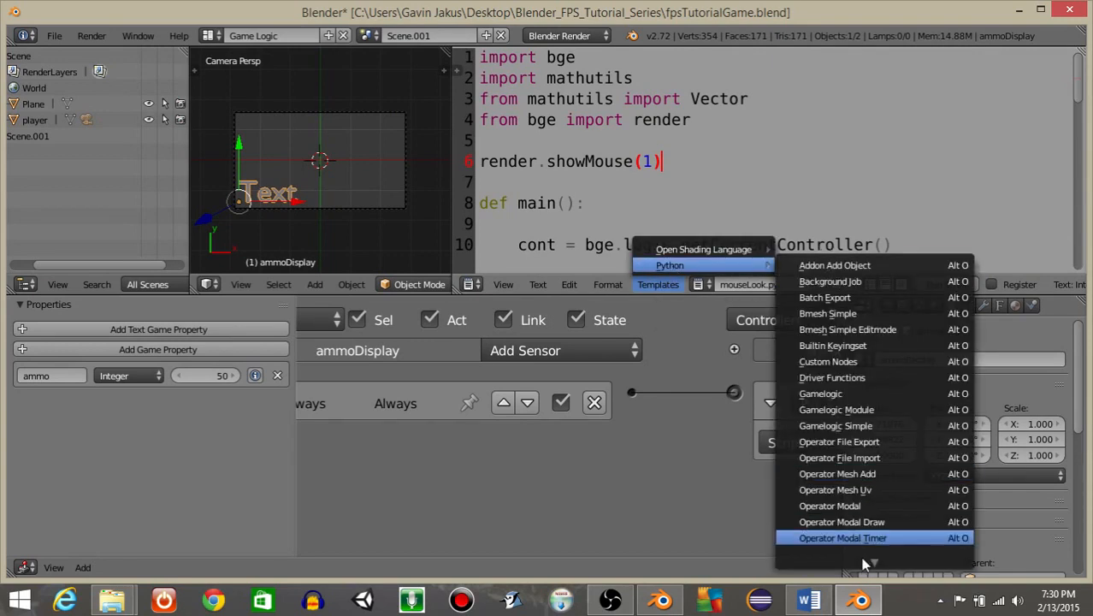
{"action": "mouse_move", "coordinate": [863, 564]}
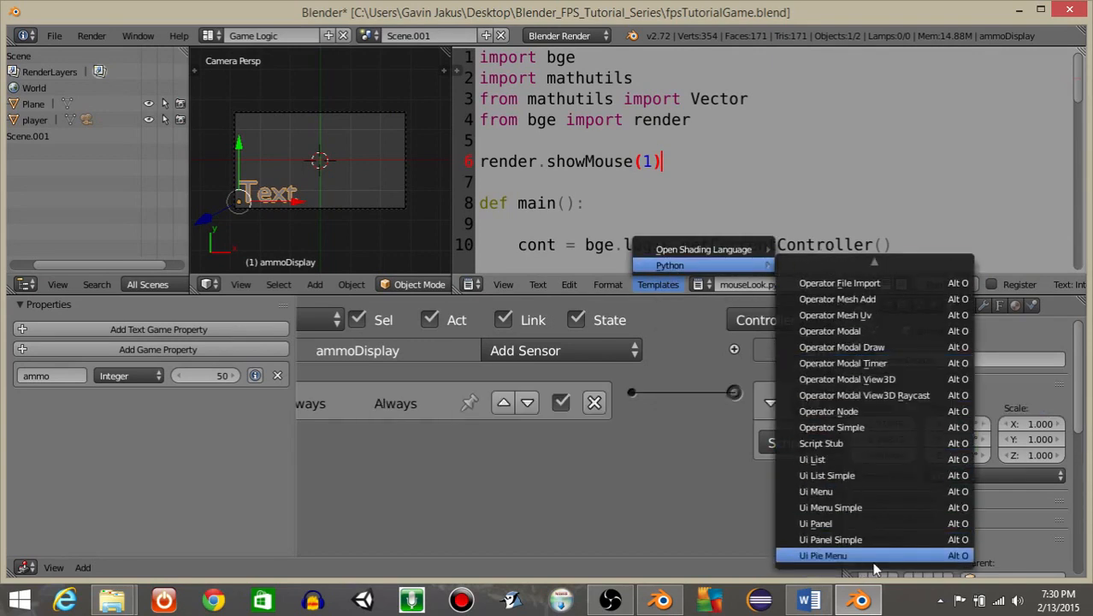
{"action": "mouse_move", "coordinate": [847, 282]}
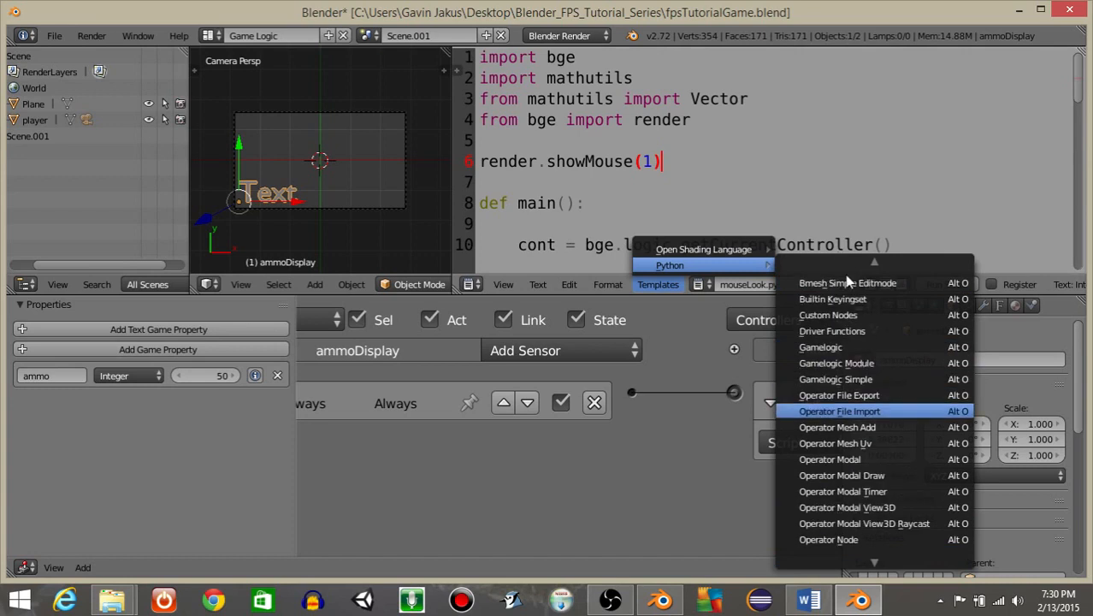
{"action": "left_click", "coordinate": [847, 379]}
Delete the template's sensor, actuator and if/else lines, keeping the controller and owner lines.
{"action": "scroll", "coordinate": [870, 215], "scroll_direction": "down", "scroll_amount": 2}
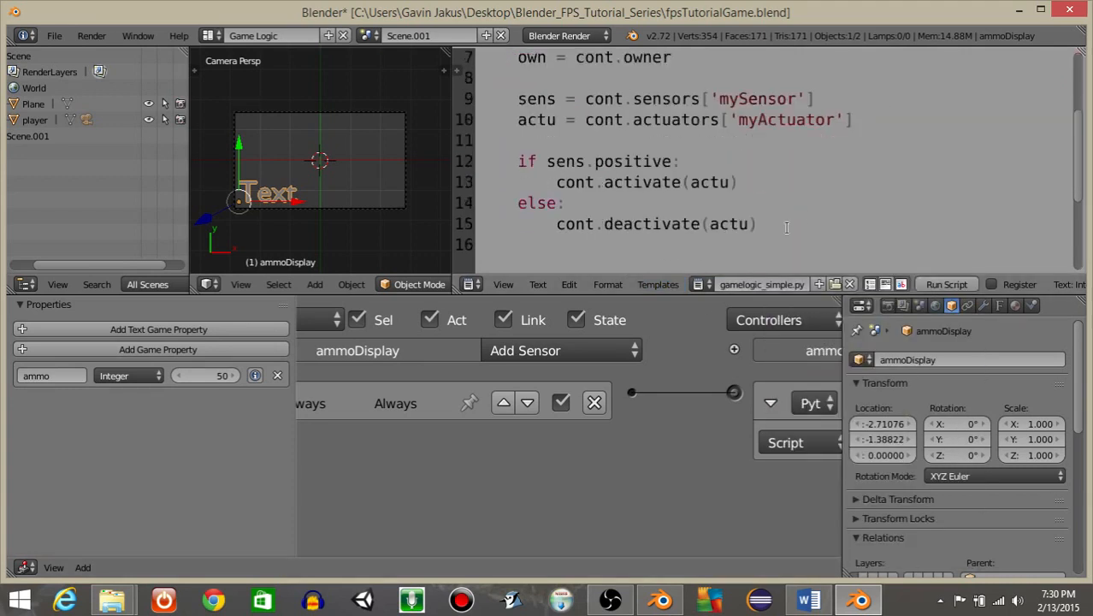
{"action": "left_click_drag", "start_coordinate": [758, 224], "coordinate": [517, 103]}
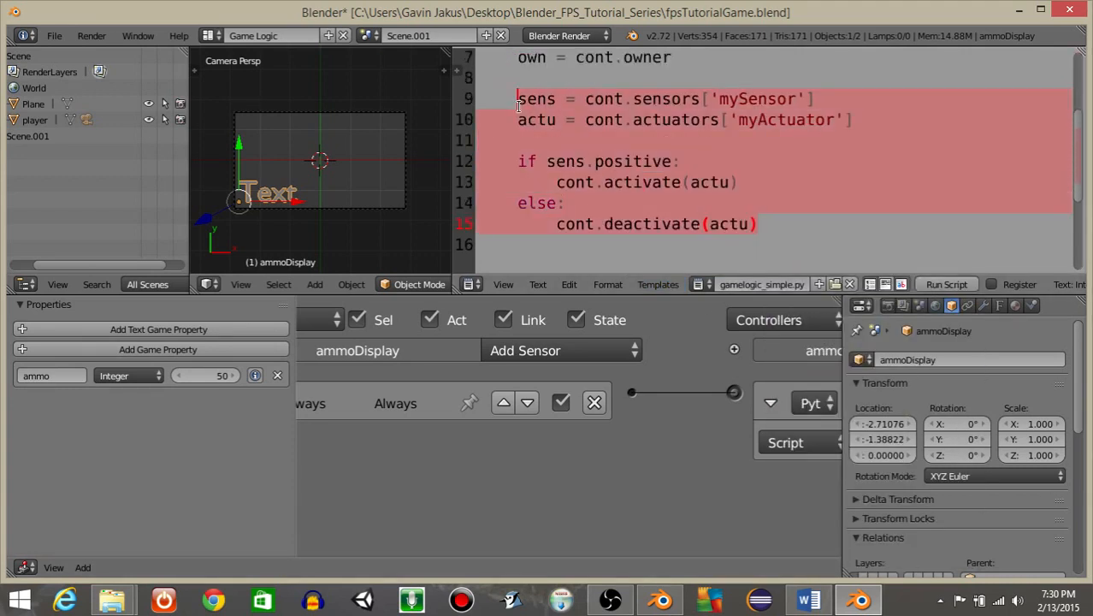
{"action": "key", "text": "BackSpace"}
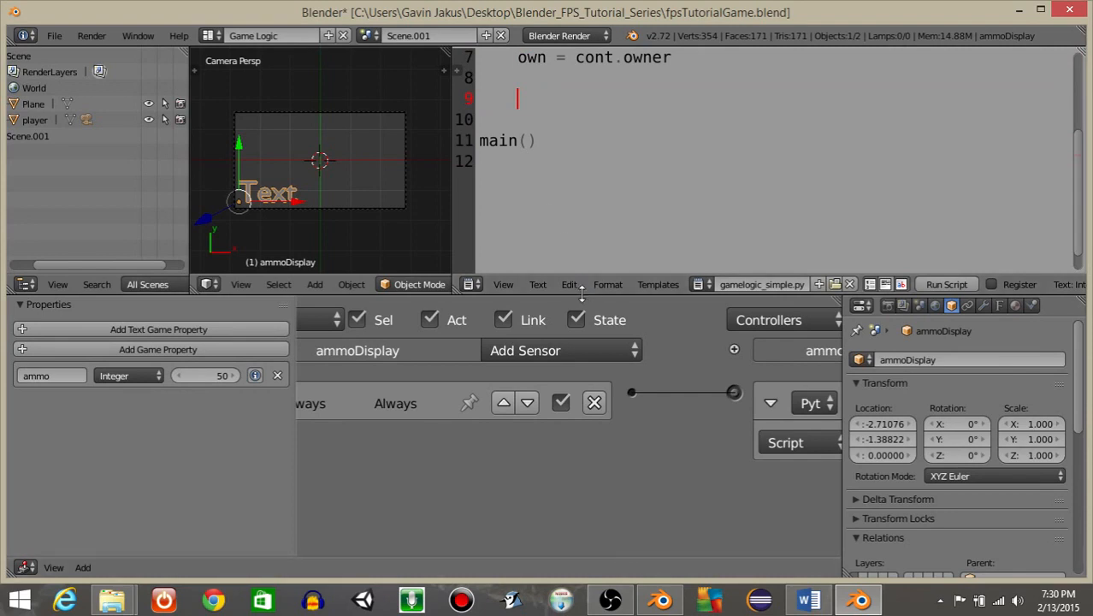
Rename the text block to ammoScript.
{"action": "left_click_drag", "start_coordinate": [581, 296], "coordinate": [736, 424]}
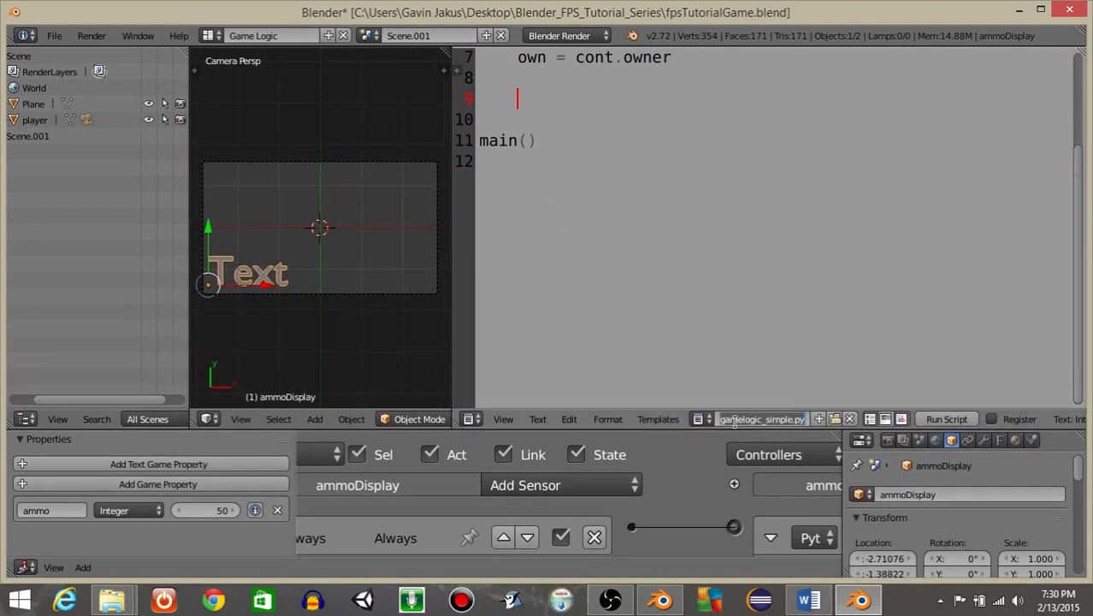
{"action": "type", "text": "ammoScript"}
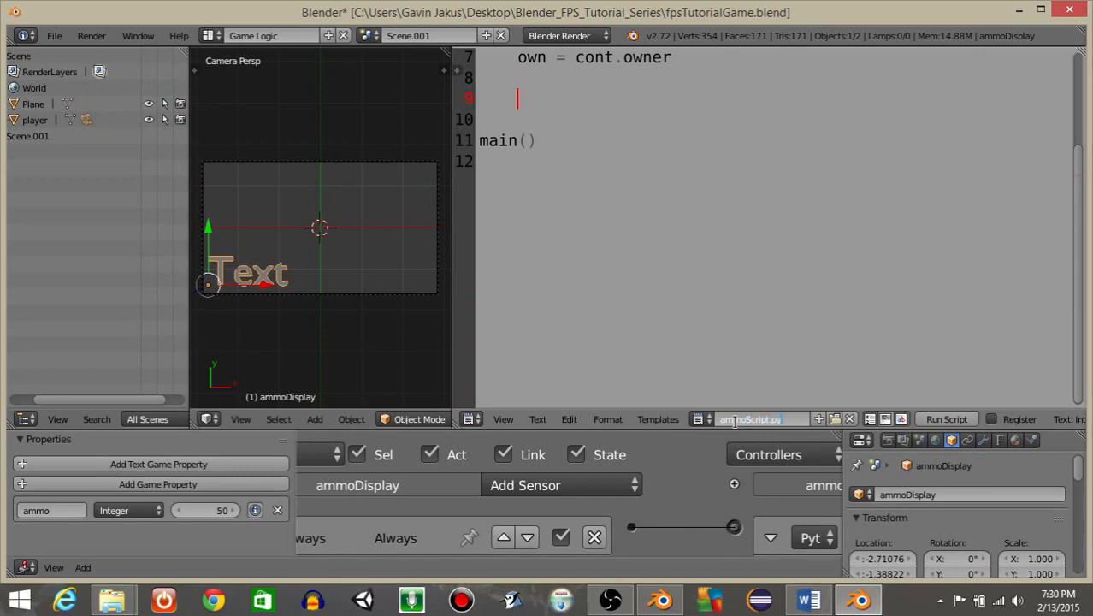
{"action": "key", "text": "Return"}
Assign ammoScript.py as the script of the Python controller.
{"action": "middle_click_drag", "start_coordinate": [798, 540], "coordinate": [594, 489]}
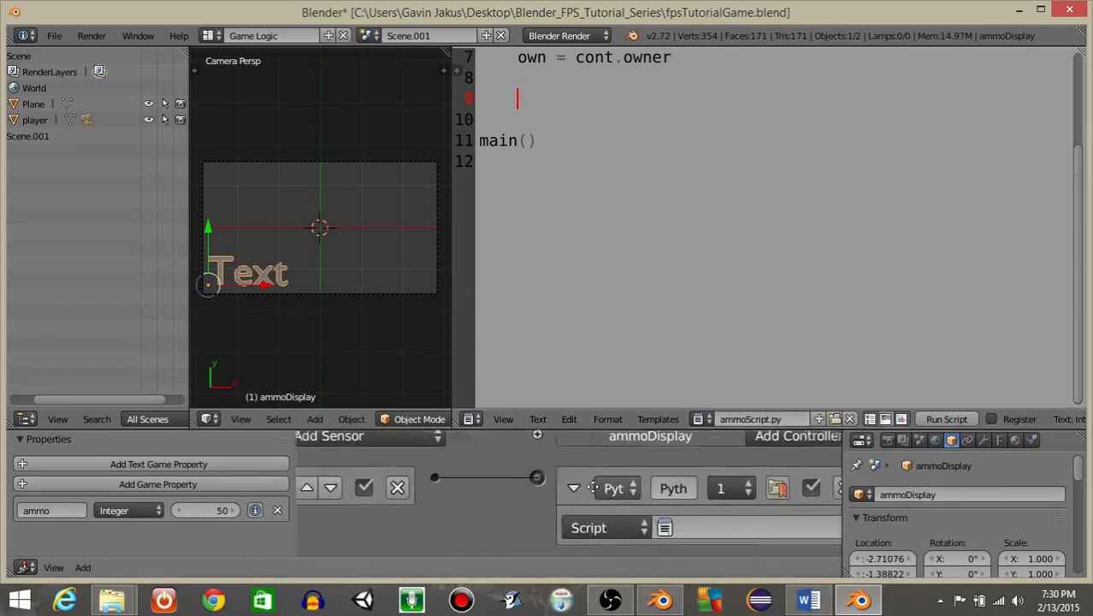
{"action": "left_click", "coordinate": [674, 528]}
{"action": "left_click", "coordinate": [696, 279]}
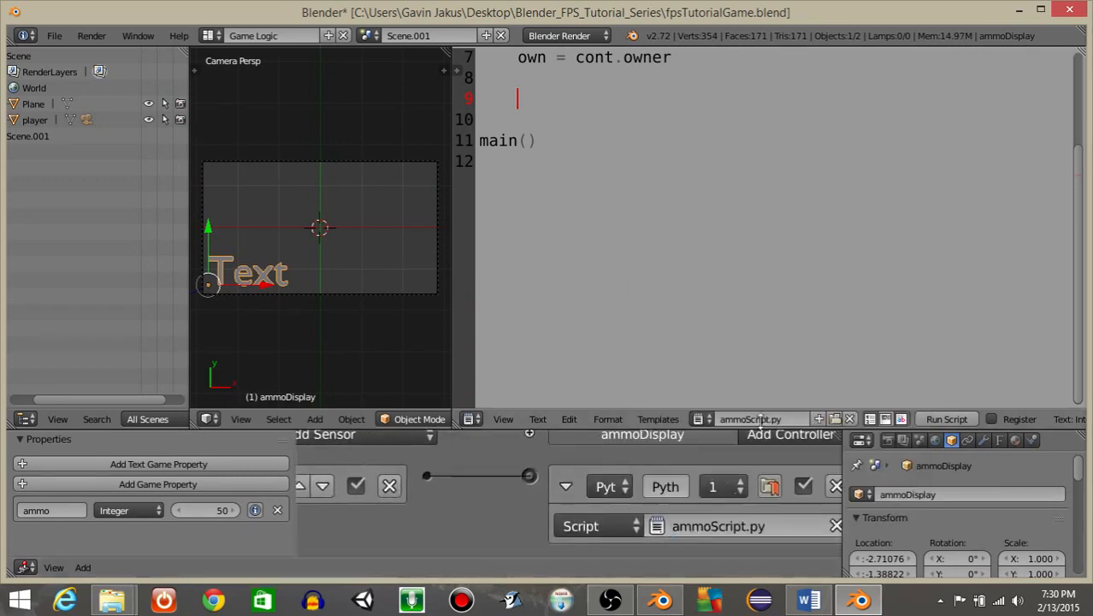
Add the line ammo = str(own ["ammo"]) inside main() after the owner line.
{"action": "middle_click_drag", "start_coordinate": [483, 498], "coordinate": [689, 477]}
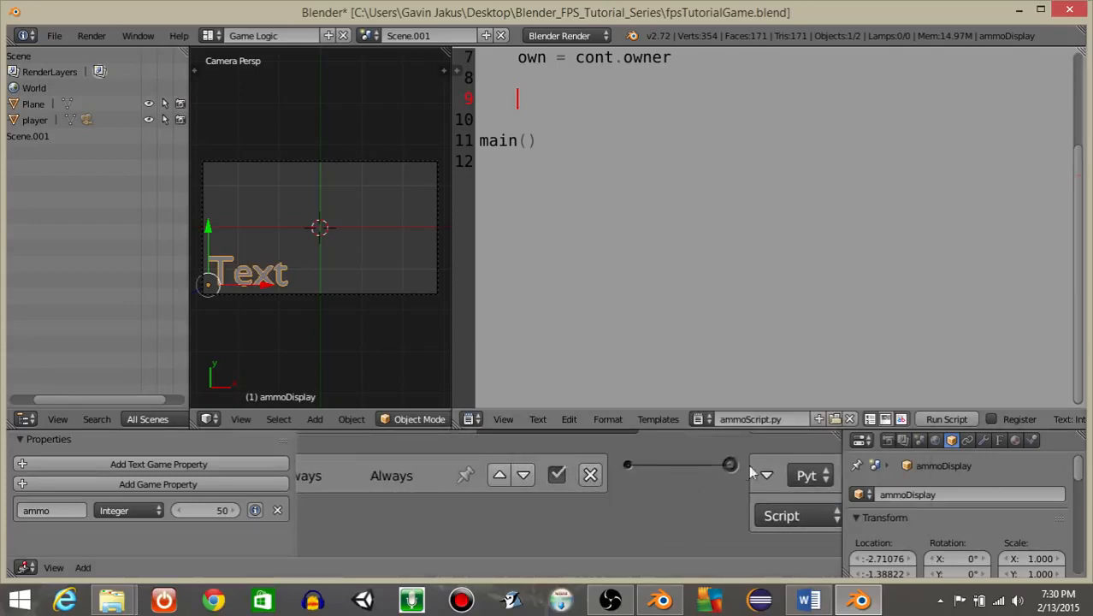
{"action": "middle_click_drag", "start_coordinate": [773, 479], "coordinate": [852, 533]}
{"action": "scroll", "coordinate": [635, 199], "scroll_direction": "up", "scroll_amount": 2}
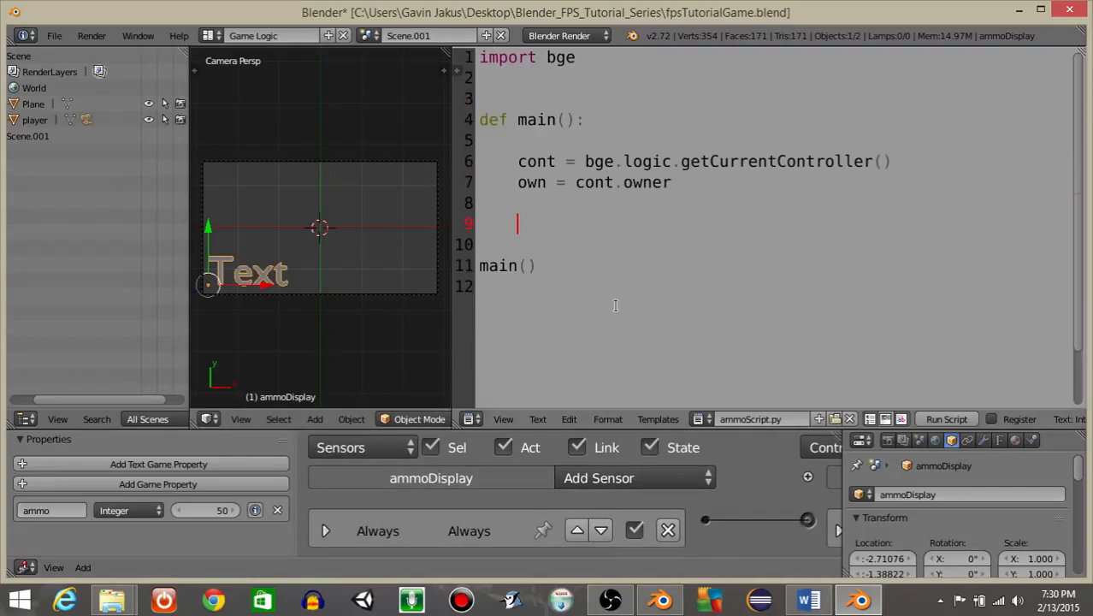
{"action": "scroll", "coordinate": [578, 259], "scroll_direction": "up", "scroll_amount": 2, "text": "ctrl"}
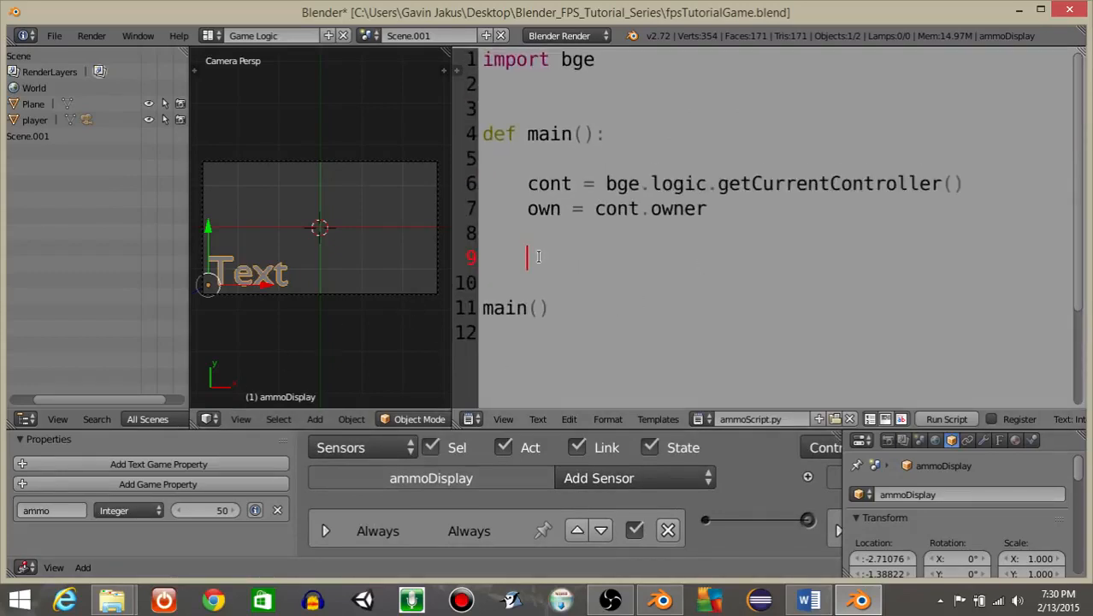
{"action": "type", "text": "ammo = str(own [\"ammo\"])"}
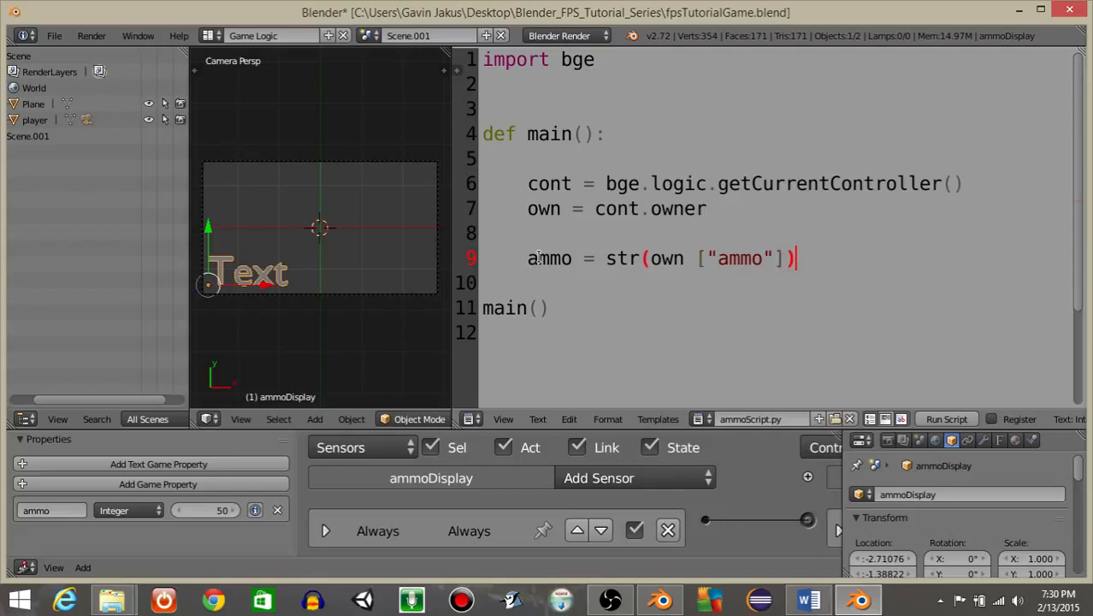
Add the line own.text = "Ammo: " + ammo and run the game briefly to preview the display.
{"action": "key", "text": "Return"}
{"action": "key", "text": "Return"}
{"action": "type", "text": "own"}
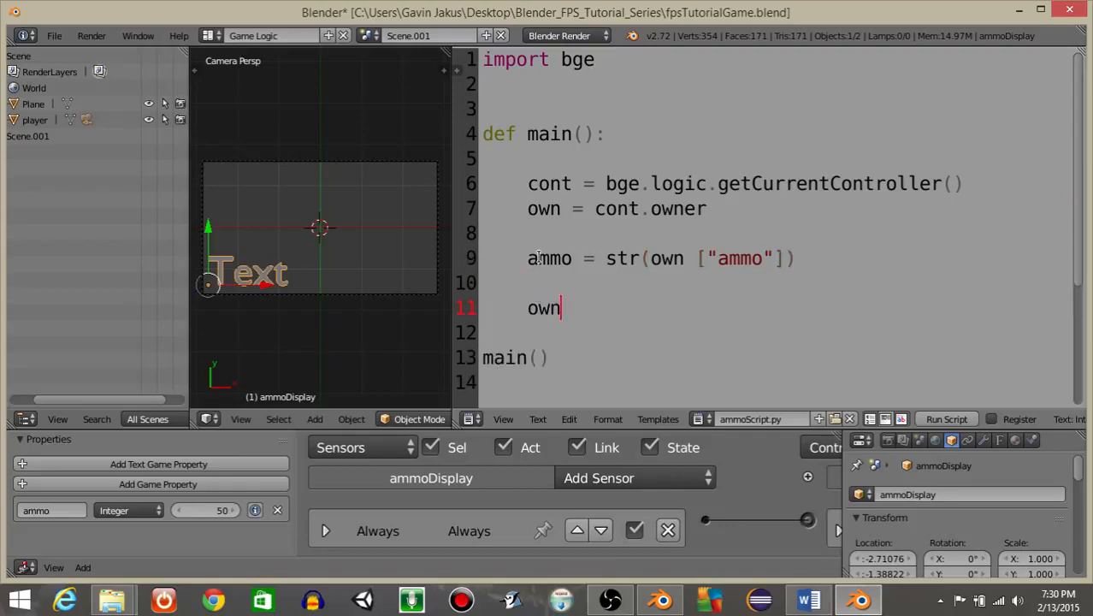
{"action": "type", "text": ".text = \"Ammo"}
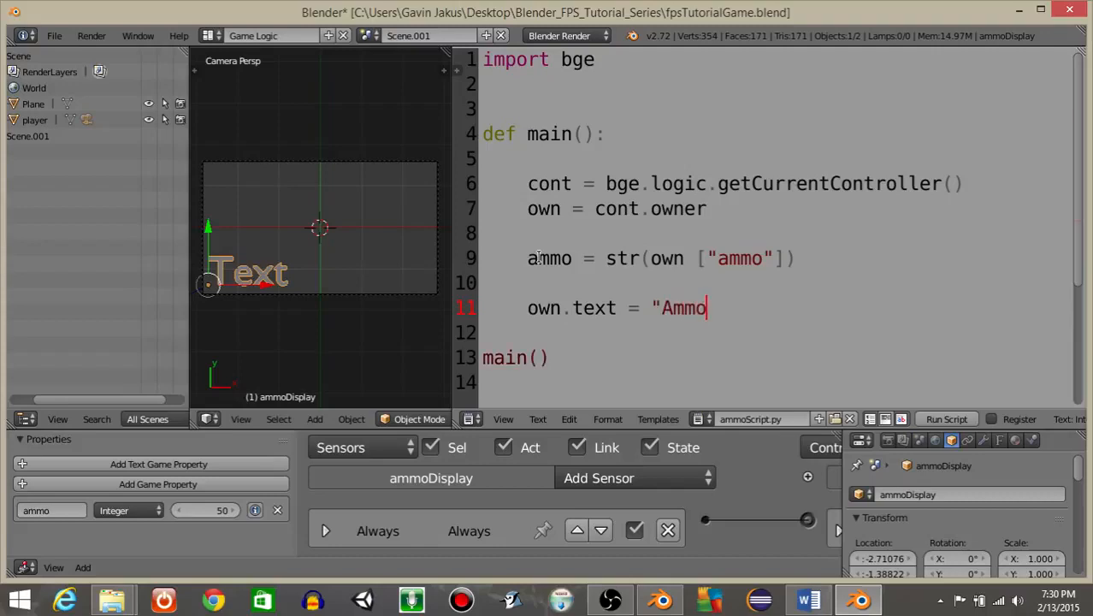
{"action": "type", "text": ": \" + amm"}
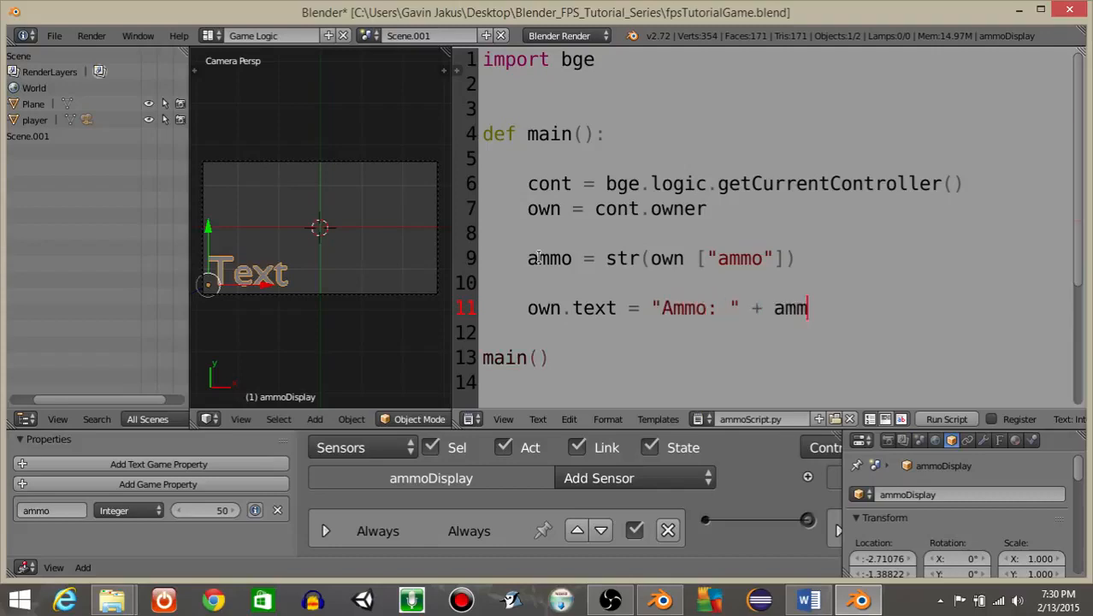
{"action": "type", "text": "o"}
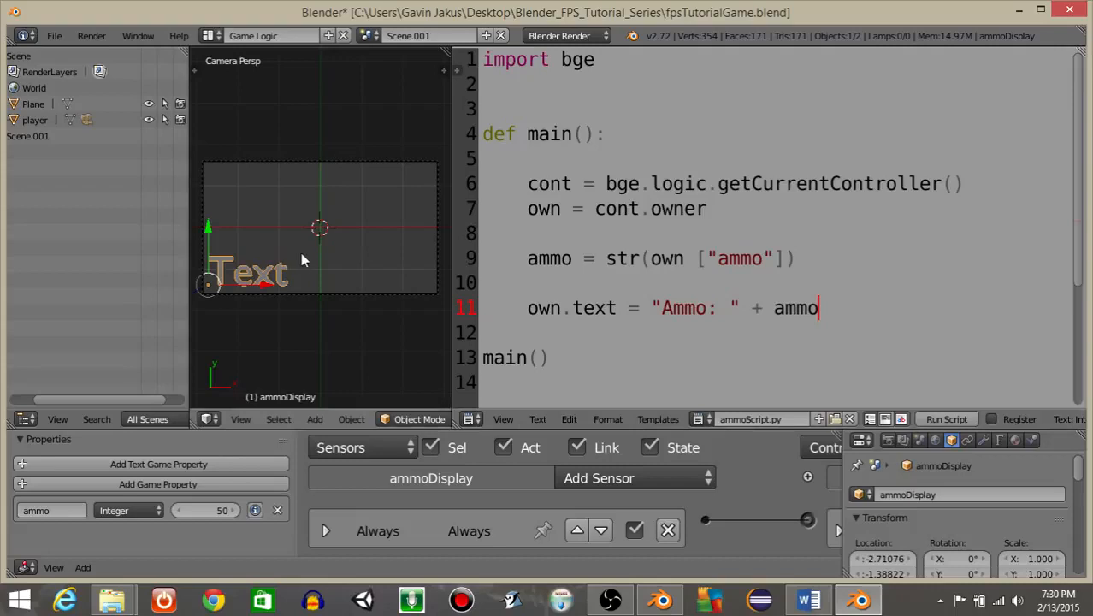
{"action": "type", "text": "p"}
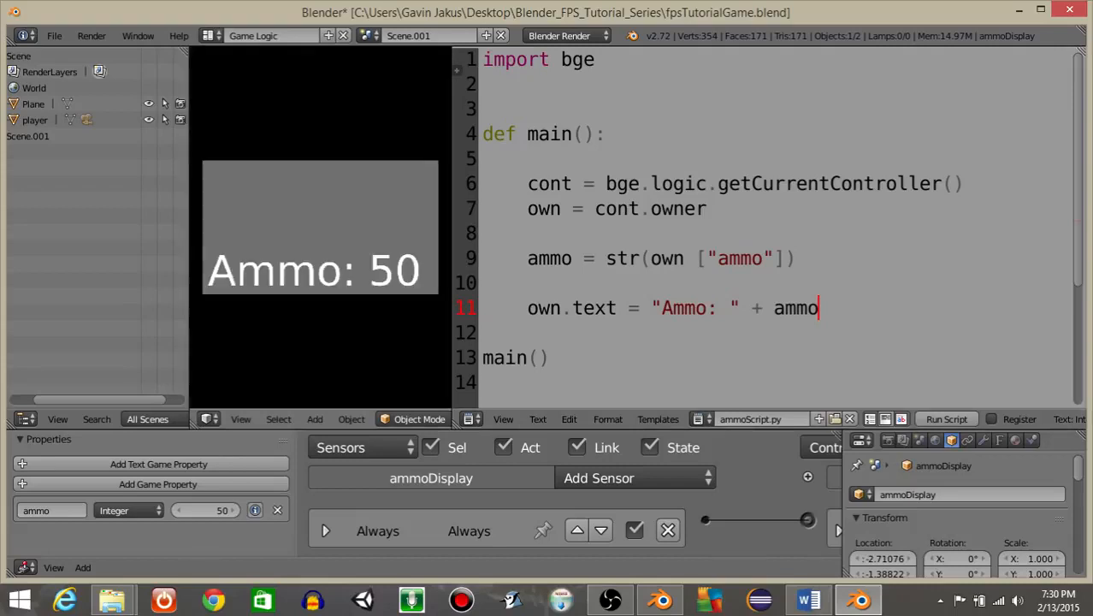
{"action": "key", "text": "Escape"}
Scale the text object down to about 0.625 and preview it by running and stopping the game.
{"action": "key", "text": "s"}
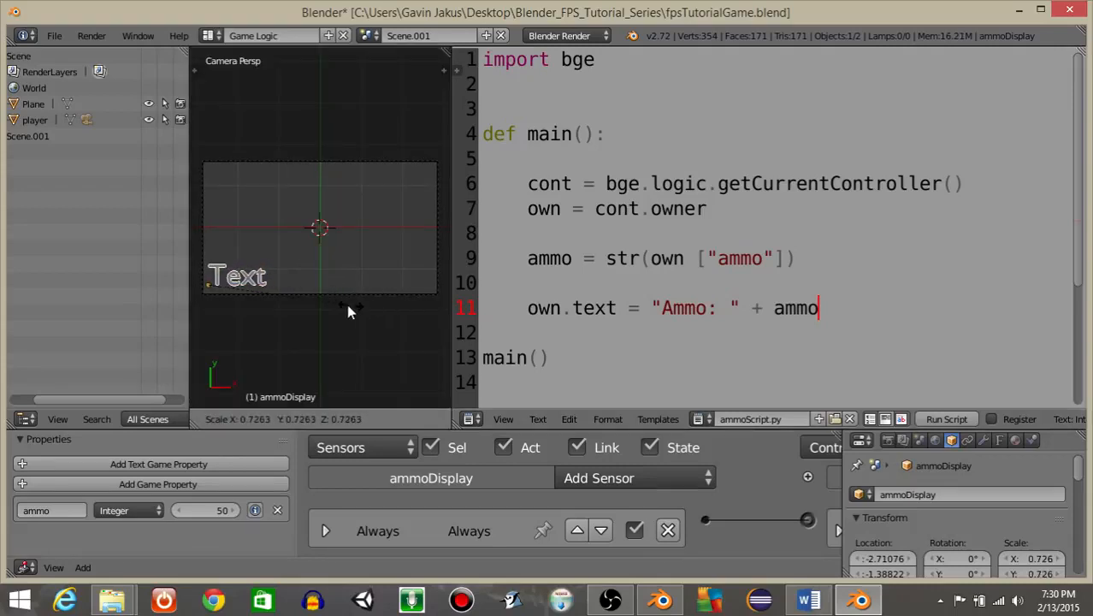
{"action": "left_click", "coordinate": [334, 310]}
{"action": "key", "text": "p"}
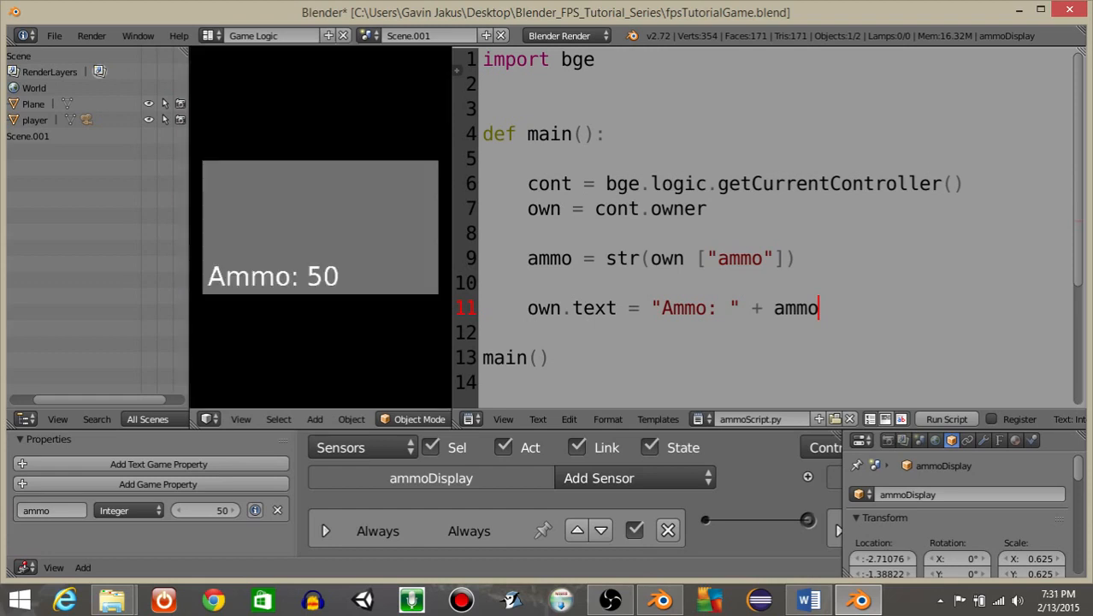
{"action": "key", "text": "Escape"}
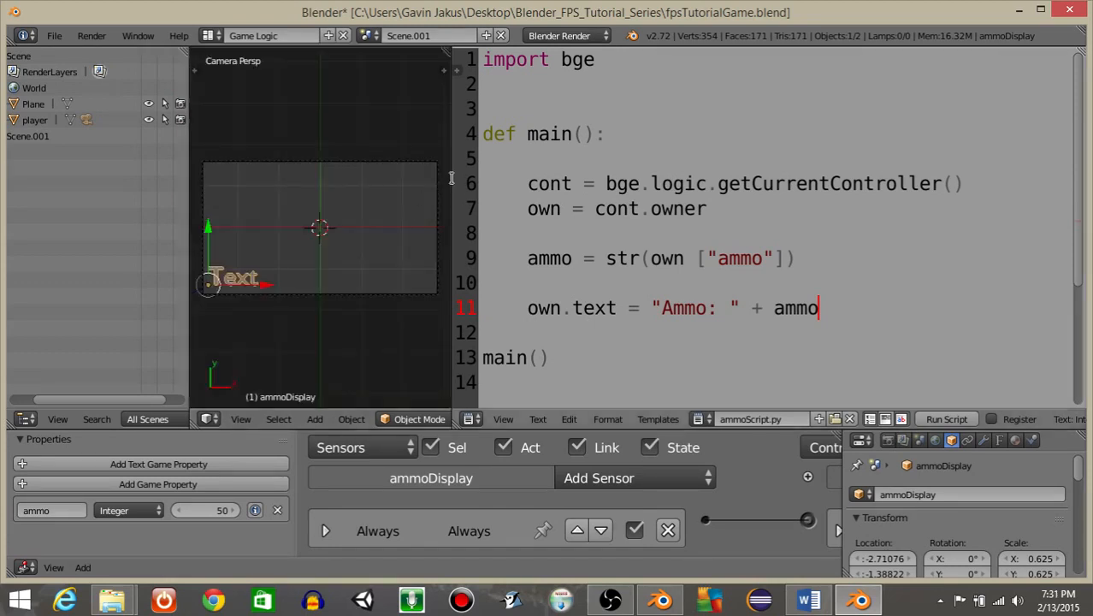
Duplicate the text object, move the copy just above the original, and preview both in the game.
{"action": "left_click", "coordinate": [516, 183]}
{"action": "left_click", "coordinate": [584, 208]}
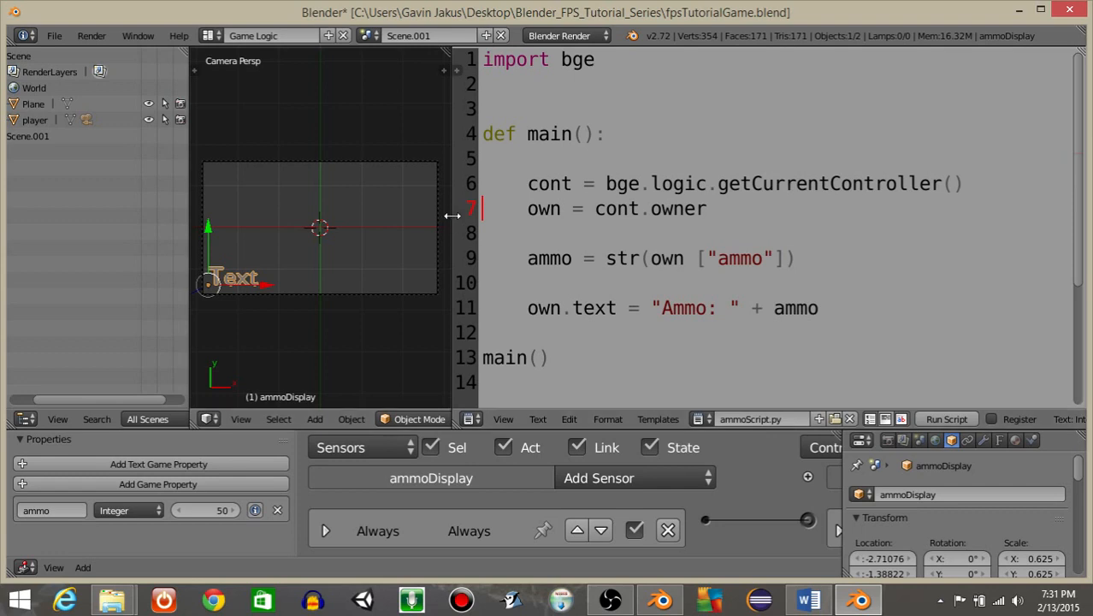
{"action": "left_click_drag", "start_coordinate": [450, 218], "coordinate": [680, 239]}
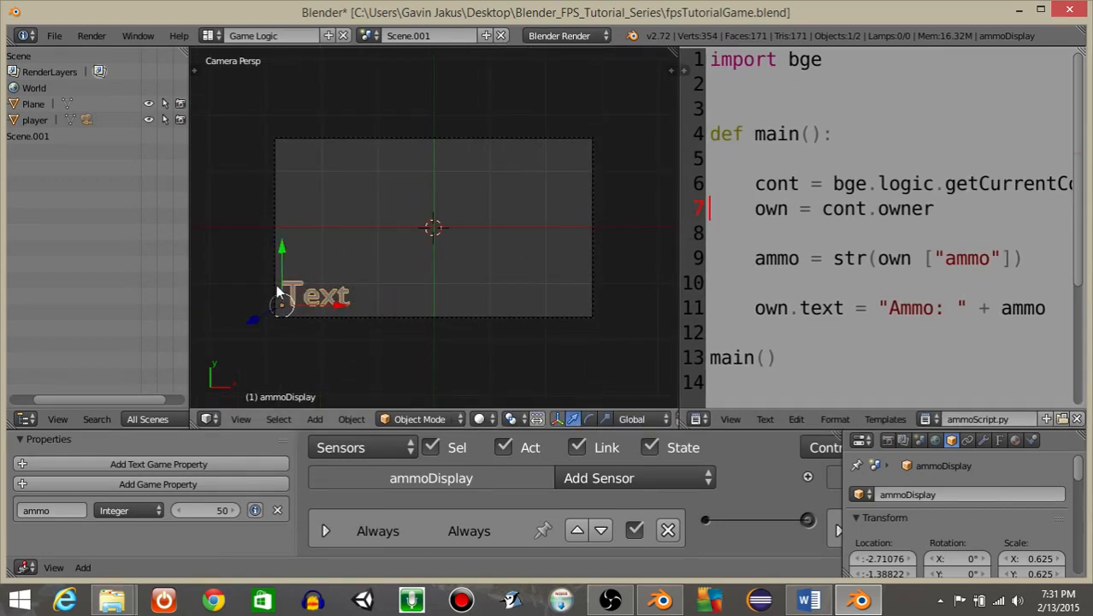
{"action": "key", "text": "shift+d"}
{"action": "key", "text": "Escape"}
{"action": "key", "text": "g"}
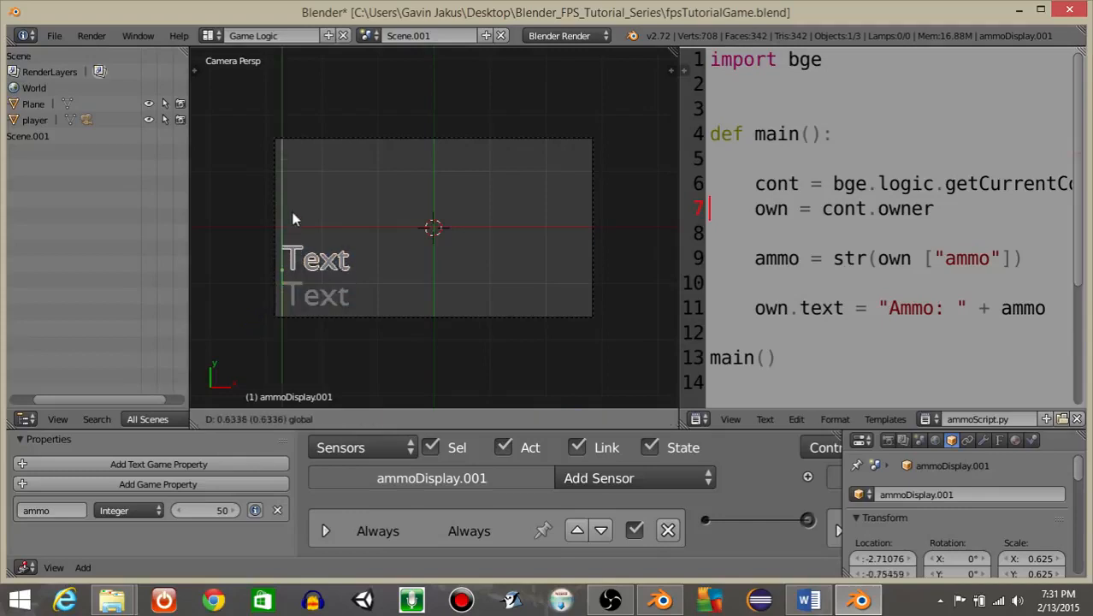
{"action": "left_click", "coordinate": [323, 221]}
{"action": "key", "text": "p"}
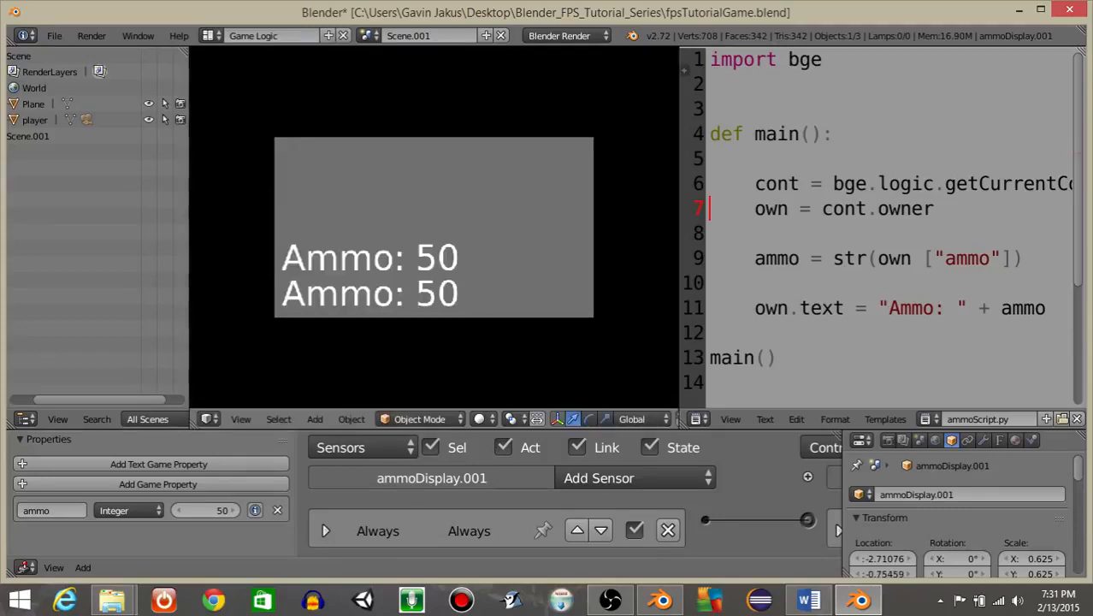
{"action": "key", "text": "Escape"}
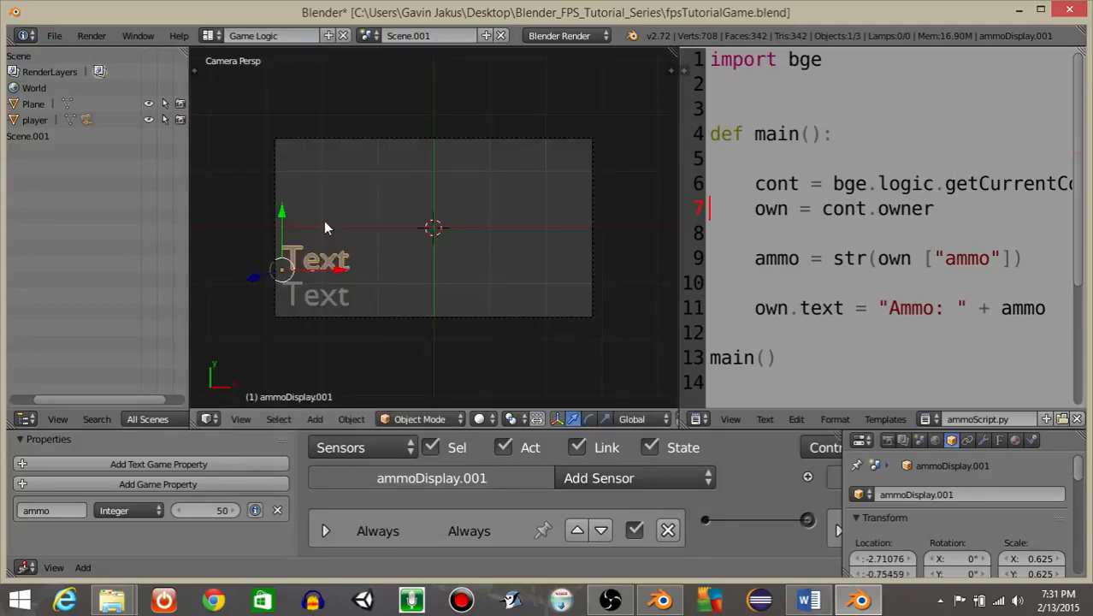
Scale the original lower text object down to about 0.443 and preview it in the game.
{"action": "right_click", "coordinate": [308, 295], "text": "shift"}
{"action": "key", "text": "s"}
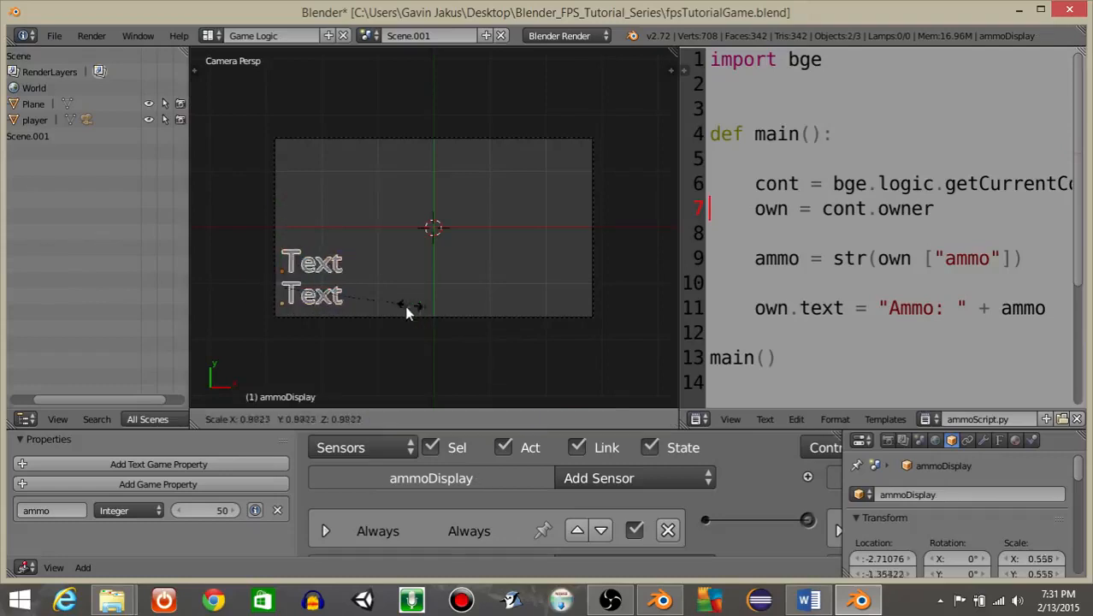
{"action": "left_click", "coordinate": [382, 305]}
{"action": "key", "text": "p"}
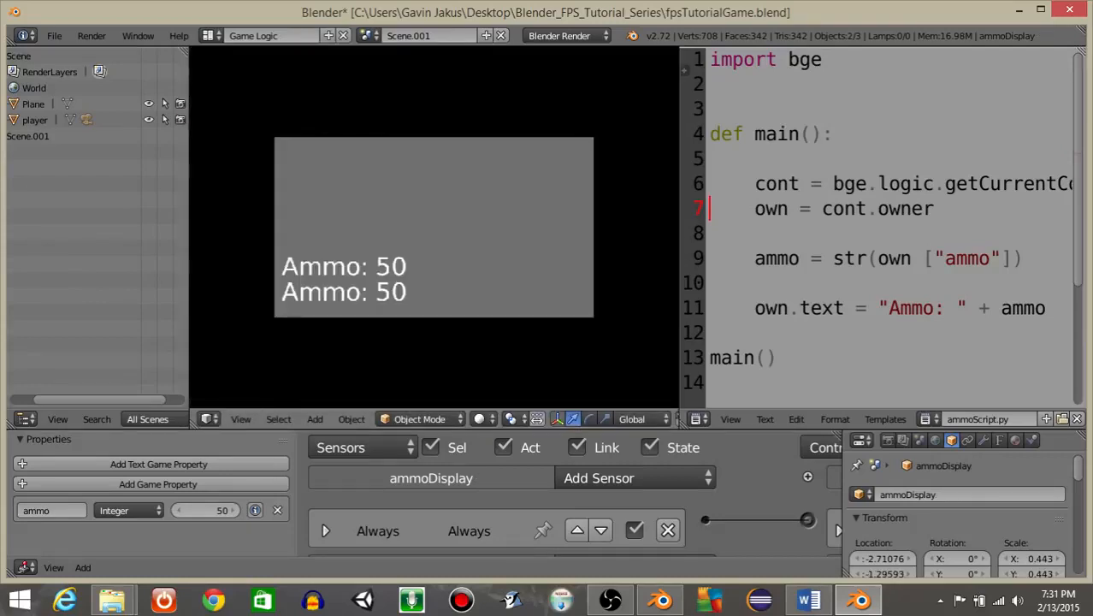
{"action": "key", "text": "Escape"}
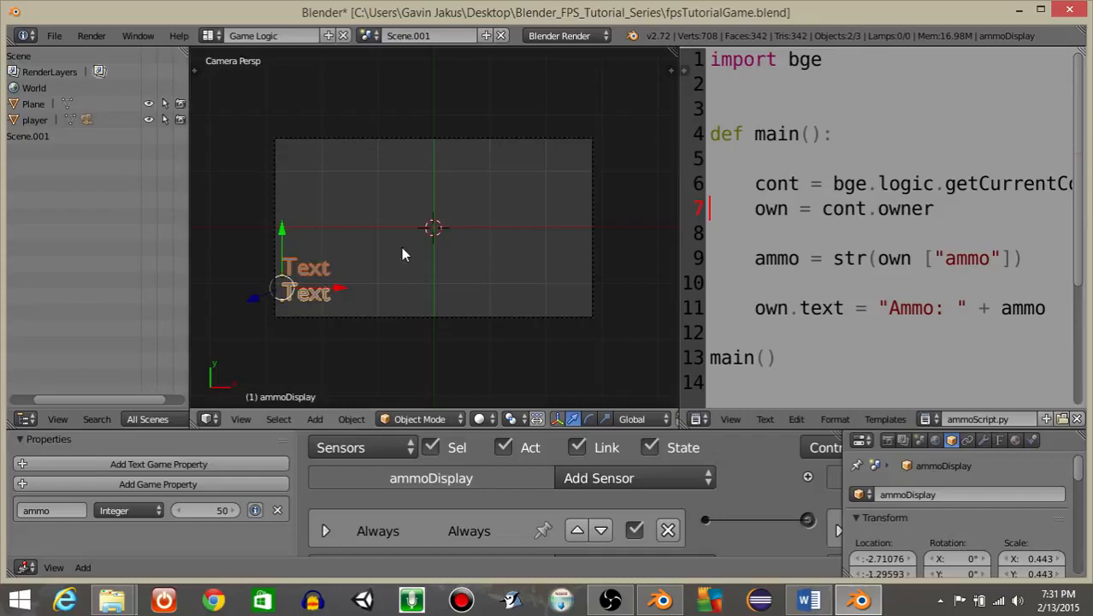
Select the upper text copy and rename it healthDisplay.
{"action": "right_click", "coordinate": [318, 277]}
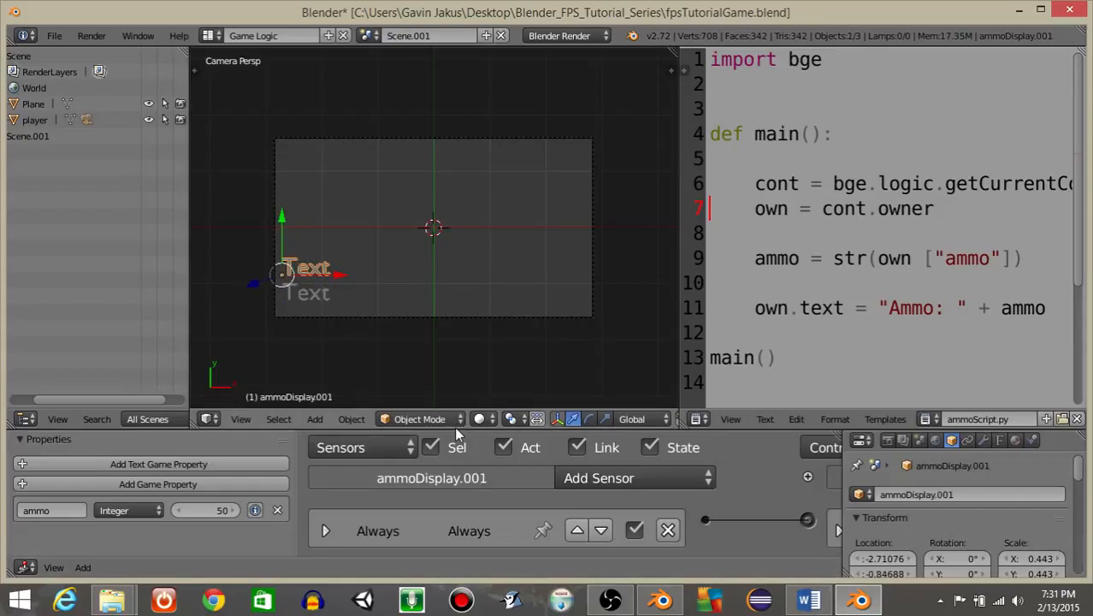
{"action": "left_click_drag", "start_coordinate": [457, 433], "coordinate": [457, 321]}
{"action": "left_click", "coordinate": [914, 382]}
{"action": "type", "text": "health"}
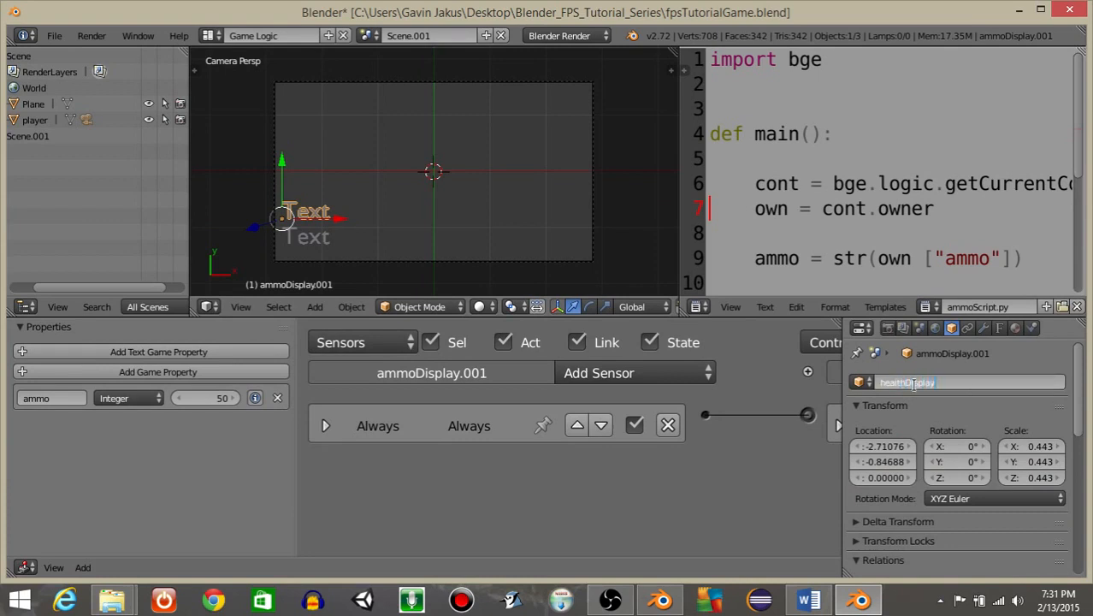
{"action": "key", "text": "Return"}
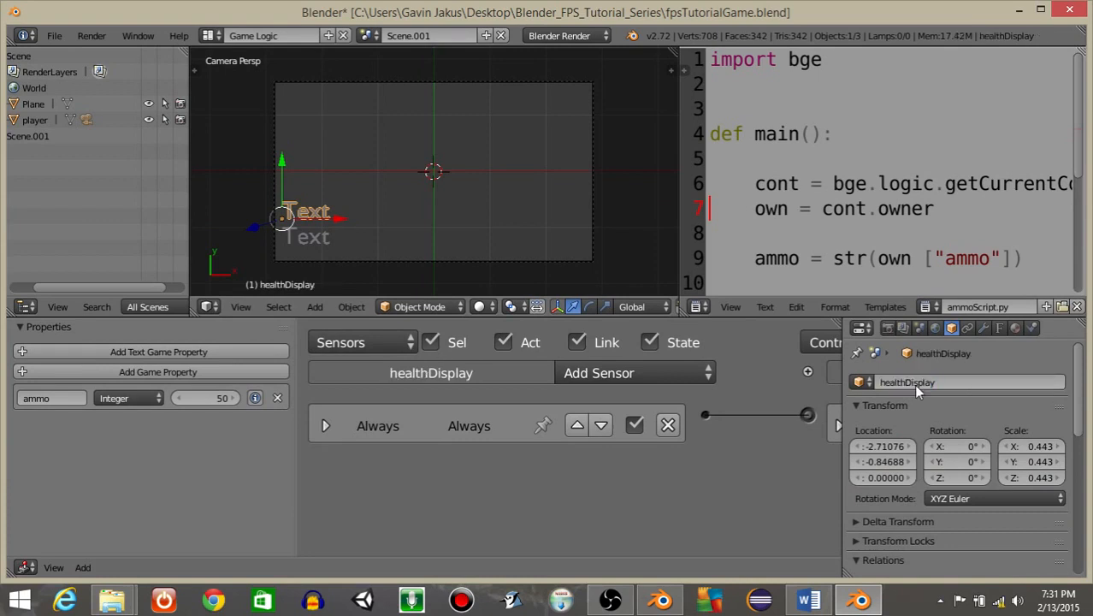
Remove ammoScript.py from the healthDisplay object's Python controller, checking that the ammoDisplay controller keeps its script.
{"action": "middle_click_drag", "start_coordinate": [639, 462], "coordinate": [359, 455]}
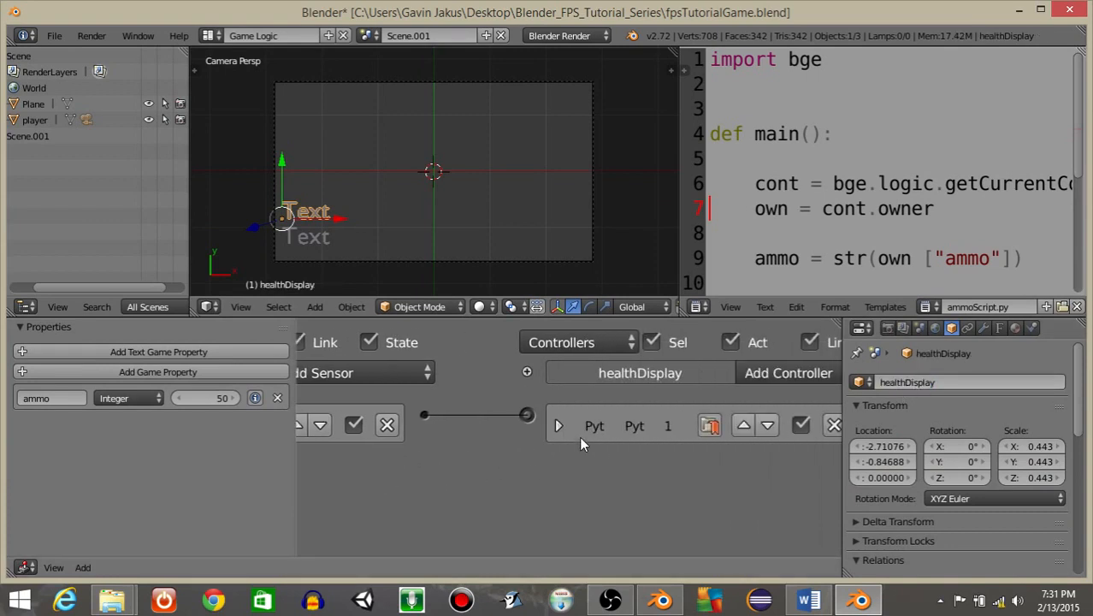
{"action": "left_click", "coordinate": [558, 426]}
{"action": "middle_click_drag", "start_coordinate": [729, 464], "coordinate": [583, 460]}
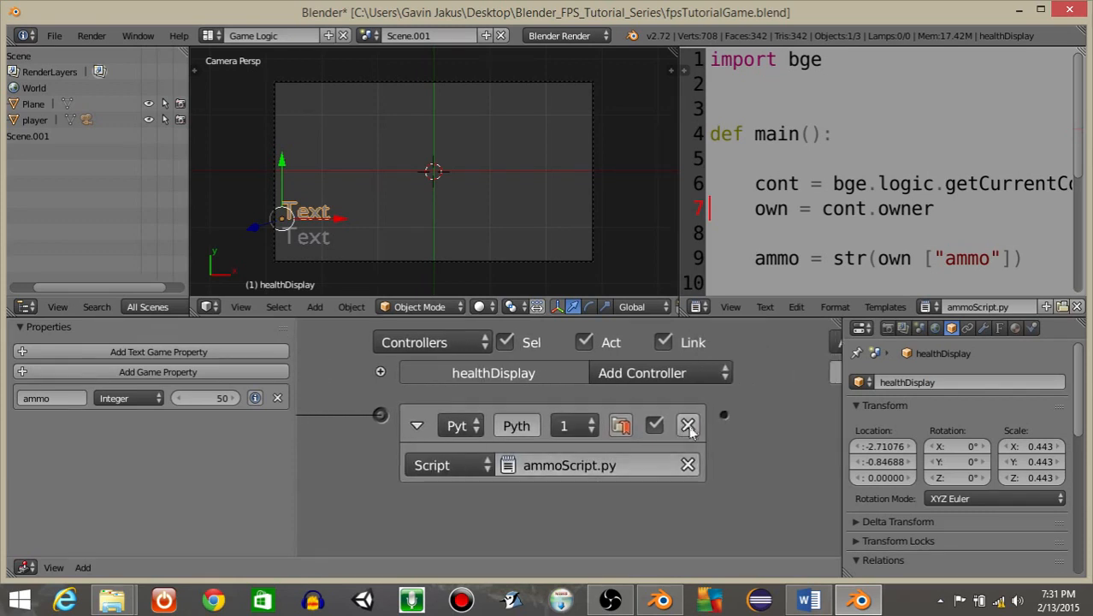
{"action": "left_click", "coordinate": [688, 464]}
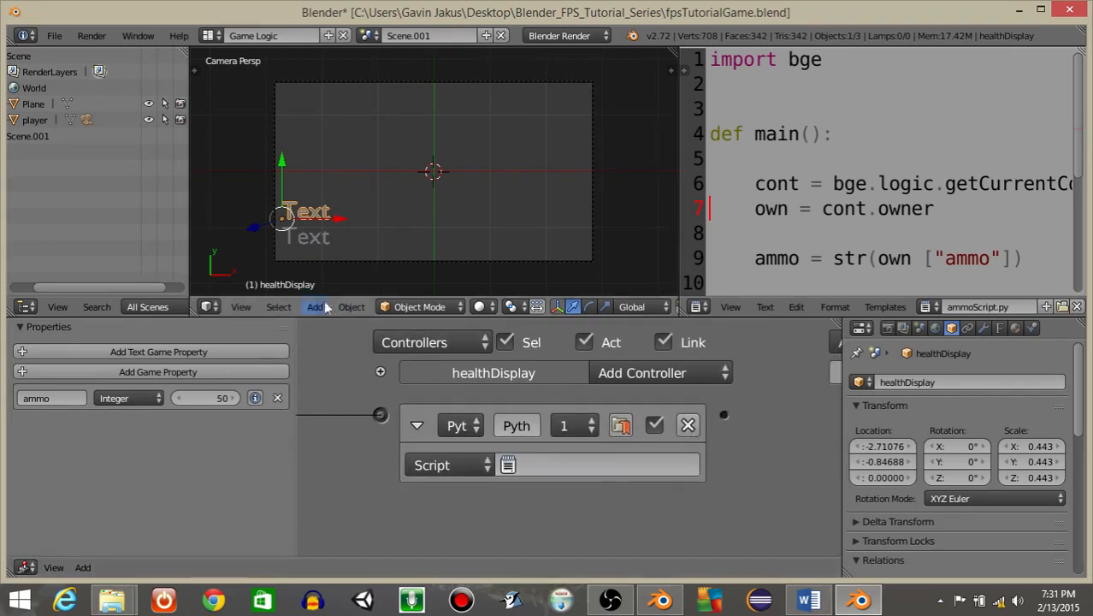
{"action": "right_click", "coordinate": [306, 236]}
{"action": "left_click", "coordinate": [416, 425]}
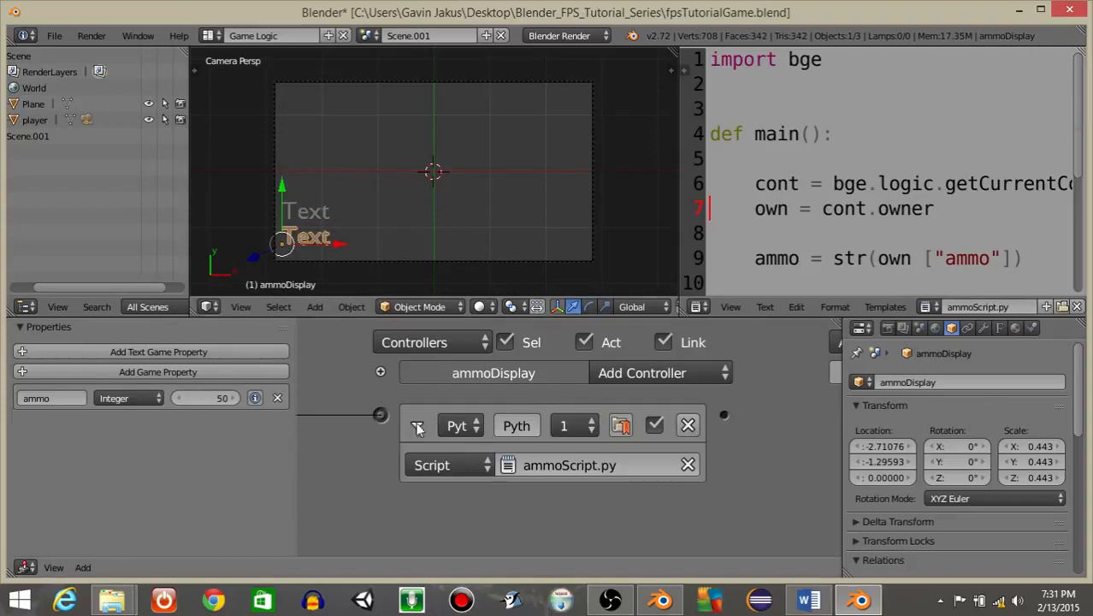
{"action": "right_click", "coordinate": [322, 215]}
{"action": "mouse_move", "coordinate": [534, 454]}
{"action": "middle_mouse_down"}
{"action": "mouse_move", "coordinate": [839, 454]}
{"action": "mouse_move", "coordinate": [638, 451]}
{"action": "middle_mouse_up"}
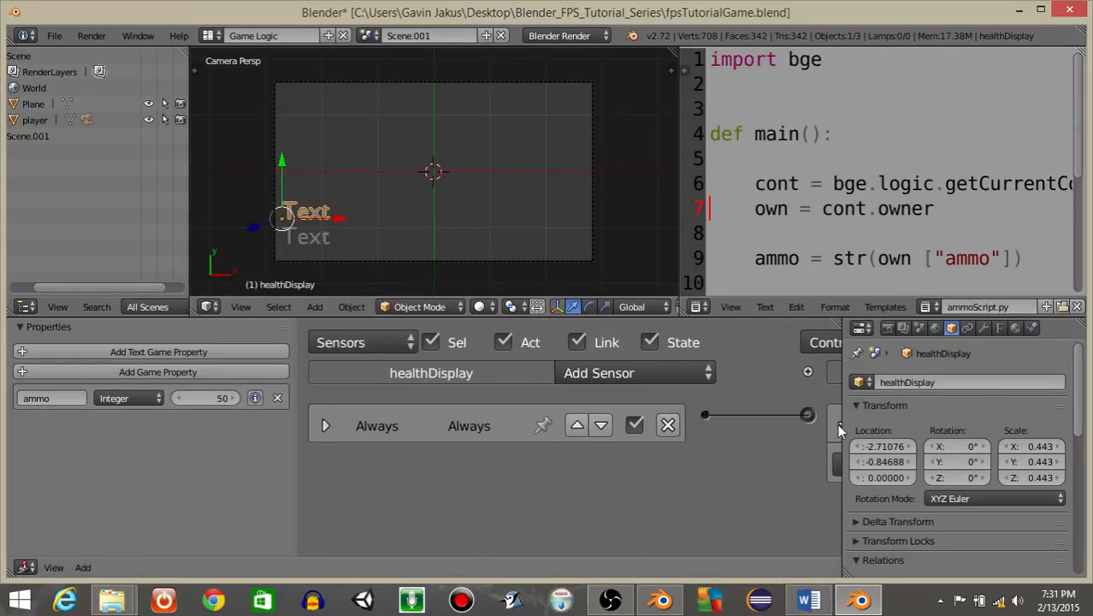
Load the Gamelogic Simple Python template and delete its sensor, actuator and if/else lines from main().
{"action": "left_click", "coordinate": [885, 307]}
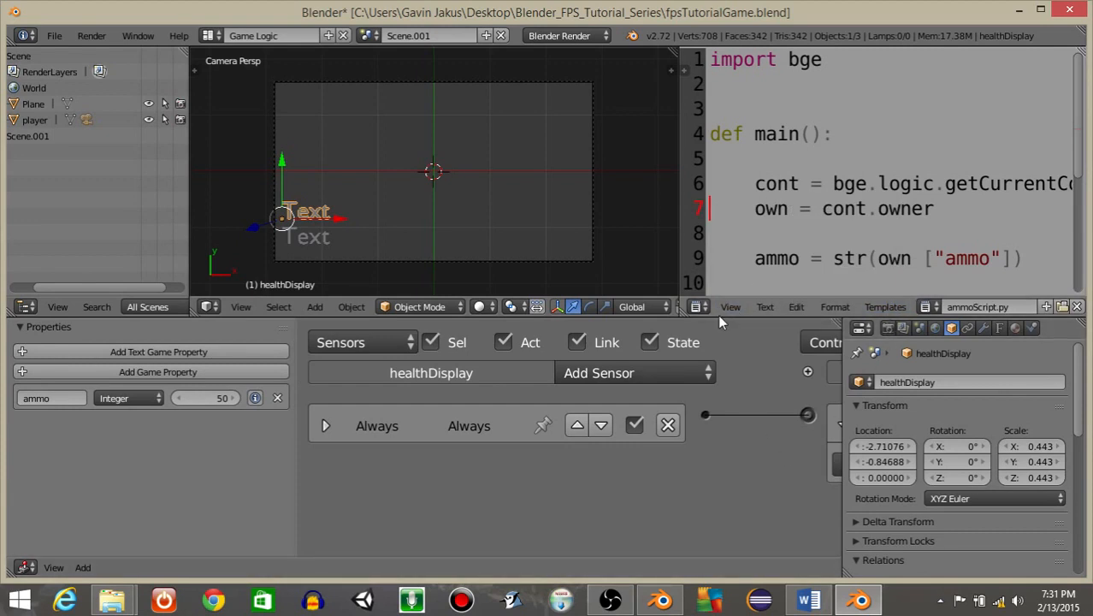
{"action": "left_click_drag", "start_coordinate": [847, 299], "coordinate": [847, 428]}
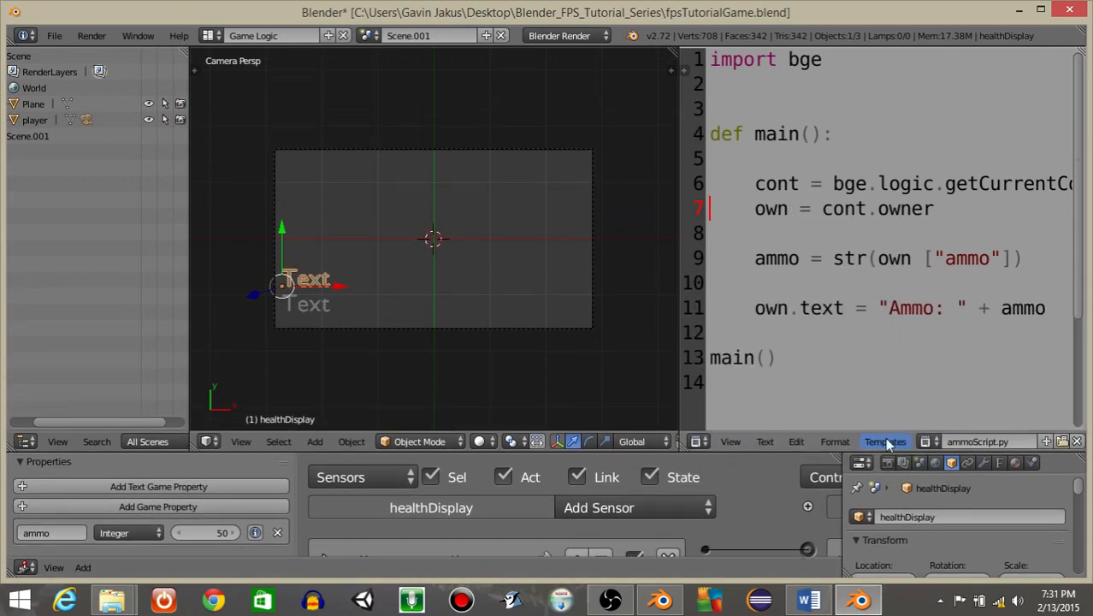
{"action": "left_click", "coordinate": [885, 441]}
{"action": "mouse_move", "coordinate": [897, 422]}
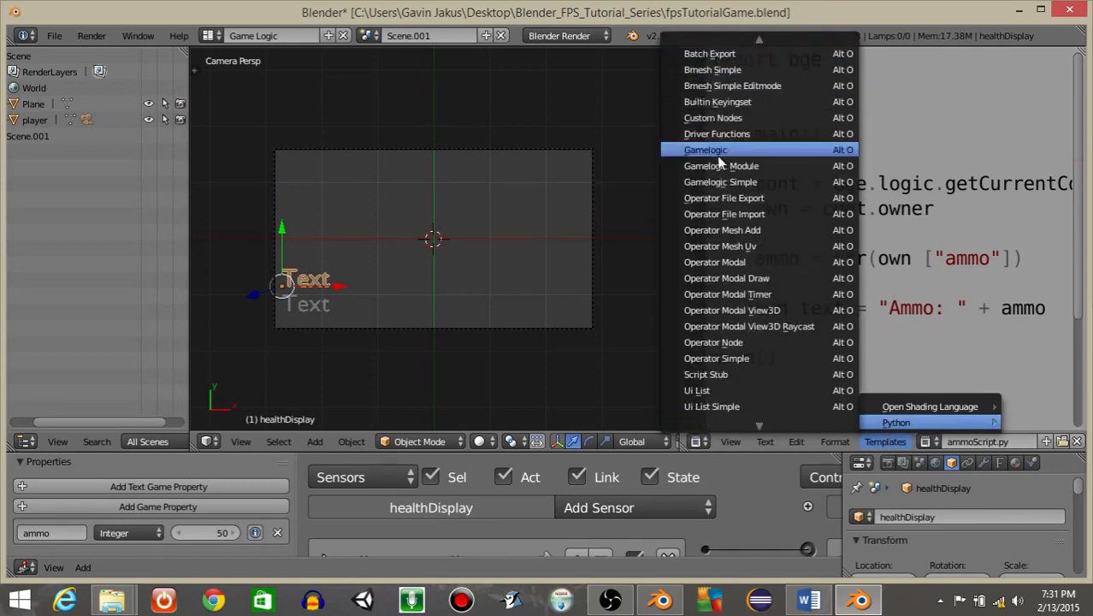
{"action": "left_click", "coordinate": [740, 192]}
{"action": "left_click_drag", "start_coordinate": [698, 236], "coordinate": [492, 235]}
{"action": "scroll", "coordinate": [847, 267], "scroll_direction": "down", "scroll_amount": 2}
{"action": "left_click_drag", "start_coordinate": [847, 267], "coordinate": [562, 114]}
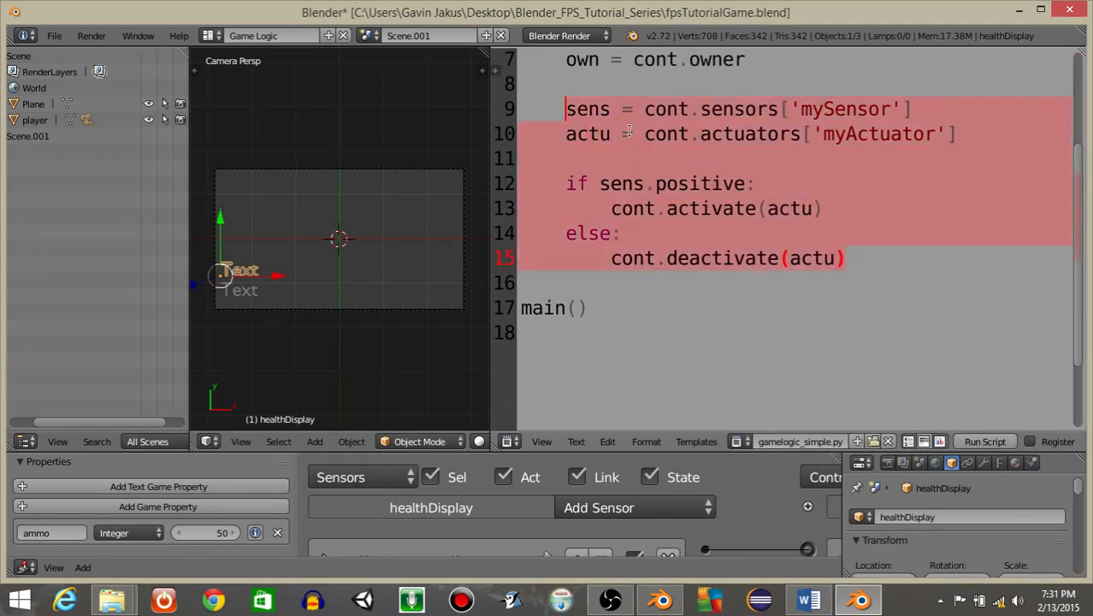
{"action": "key", "text": "BackSpace"}
{"action": "scroll", "coordinate": [629, 130], "scroll_direction": "up", "scroll_amount": 2}
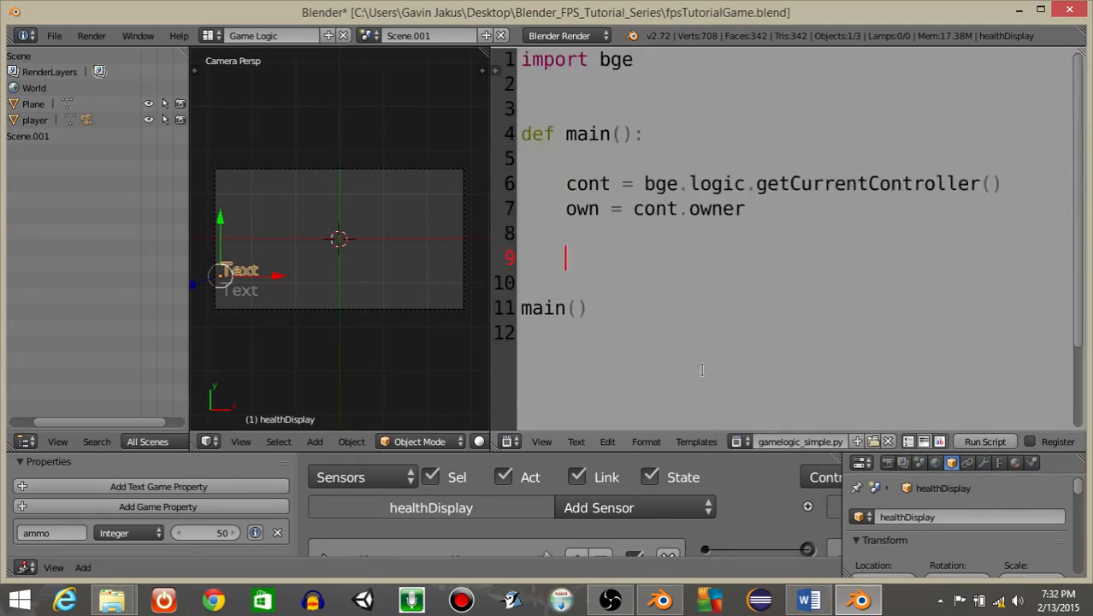
Rename the new text block to healthDisplay.py.
{"action": "left_click", "coordinate": [769, 442]}
{"action": "type", "text": "healthDisplay"}
{"action": "key", "text": "Return"}
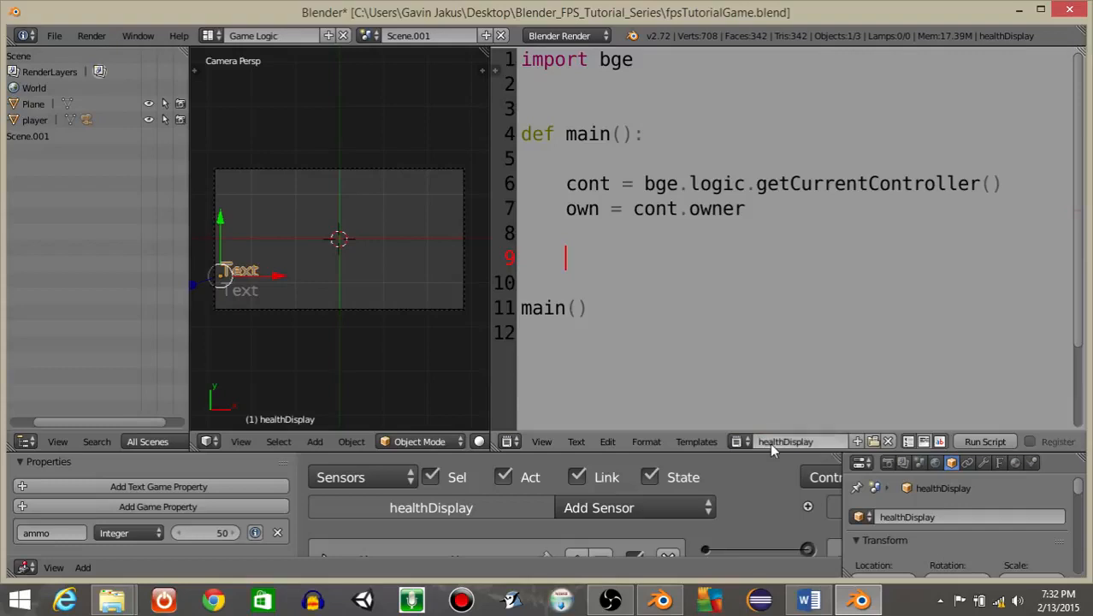
{"action": "type", "text": ".ppy"}
{"action": "key", "text": "Return"}
{"action": "left_click", "coordinate": [823, 440]}
{"action": "left_click", "coordinate": [823, 439]}
{"action": "key", "text": "Return"}
Assign healthDisplay.py as the script of the healthDisplay object's Python controller.
{"action": "left_click_drag", "start_coordinate": [656, 450], "coordinate": [624, 249]}
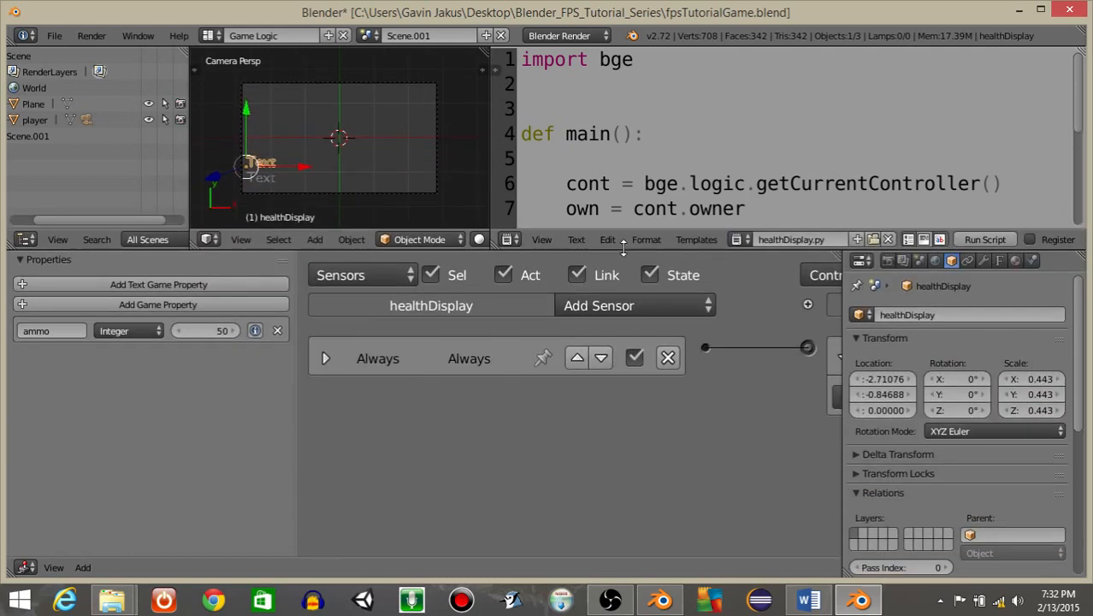
{"action": "middle_click_drag", "start_coordinate": [736, 353], "coordinate": [464, 375]}
{"action": "left_click", "coordinate": [684, 404]}
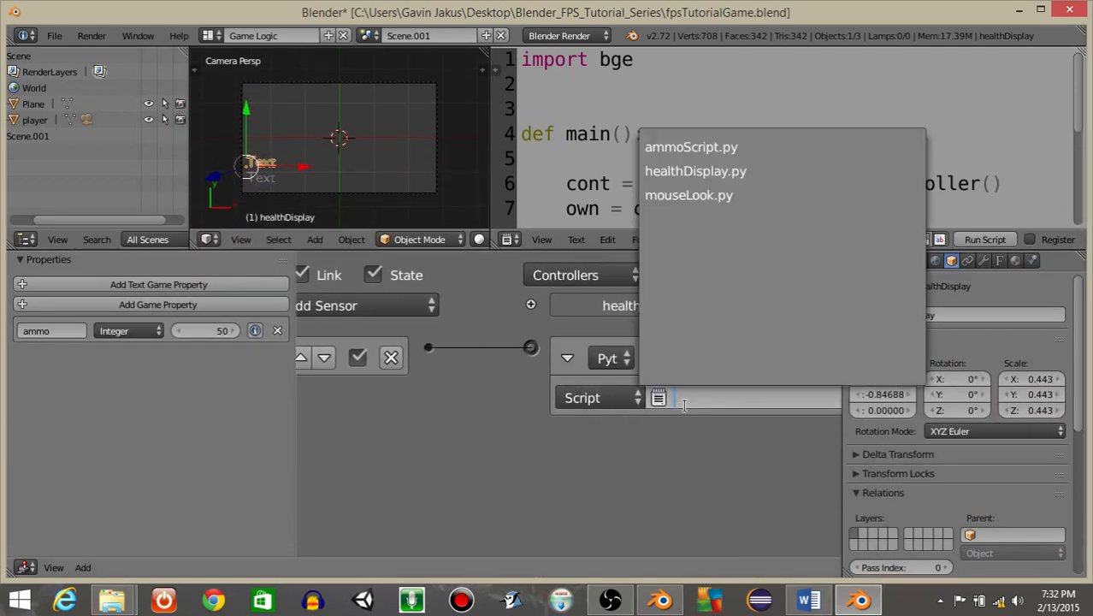
{"action": "left_click", "coordinate": [695, 171]}
Delete the copied ammo game property from the healthDisplay object.
{"action": "middle_click_drag", "start_coordinate": [527, 354], "coordinate": [766, 364]}
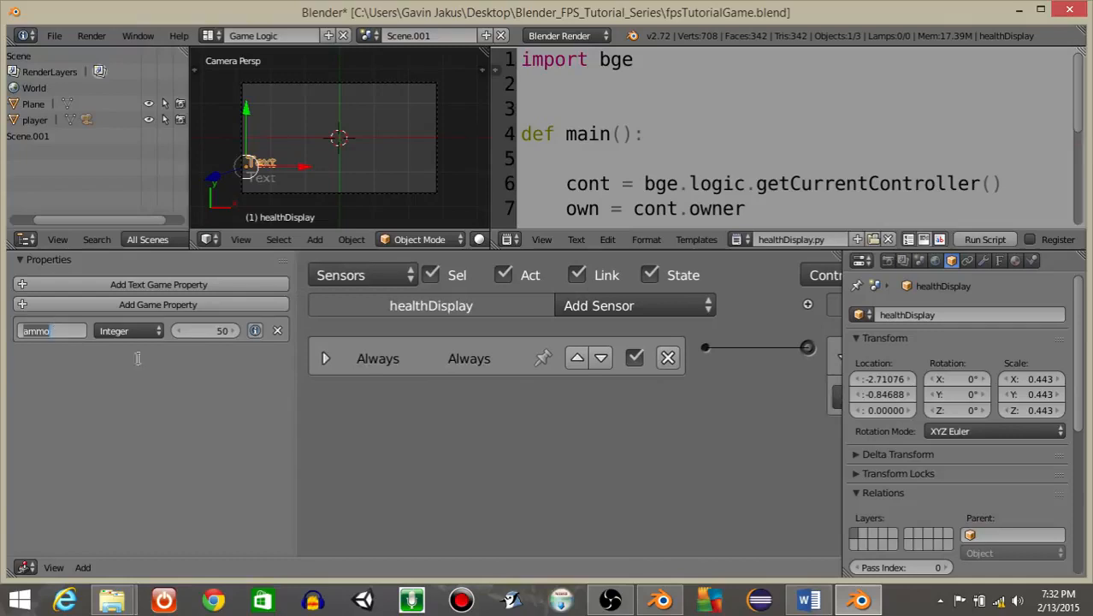
{"action": "left_click", "coordinate": [277, 330]}
{"action": "left_click", "coordinate": [277, 330]}
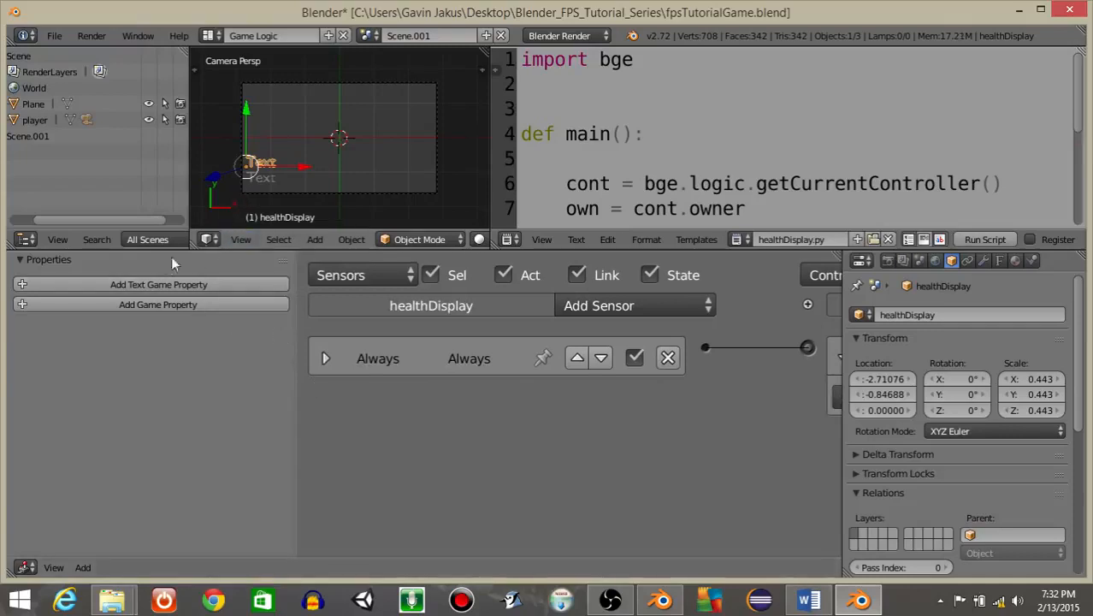
Add an Integer game property named health with a value of 100.
{"action": "left_click", "coordinate": [140, 304]}
{"action": "left_click", "coordinate": [120, 331]}
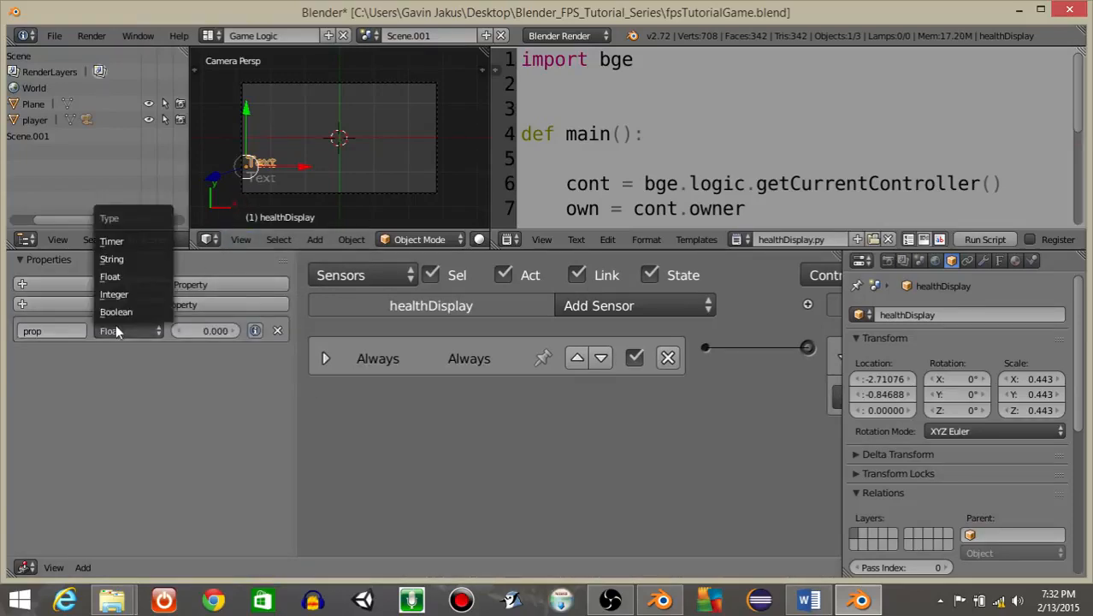
{"action": "left_click", "coordinate": [120, 290]}
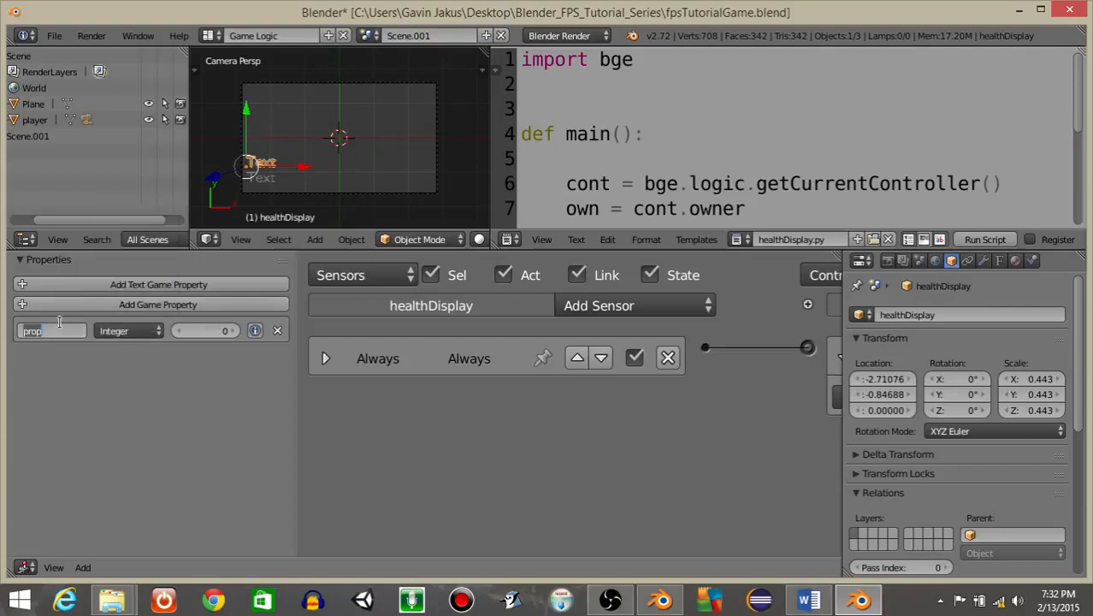
{"action": "type", "text": "health"}
{"action": "key", "text": "Return"}
{"action": "left_click", "coordinate": [195, 330]}
{"action": "type", "text": "100"}
{"action": "key", "text": "Return"}
{"action": "left_click_drag", "start_coordinate": [616, 247], "coordinate": [647, 381]}
{"action": "left_click", "coordinate": [325, 496]}
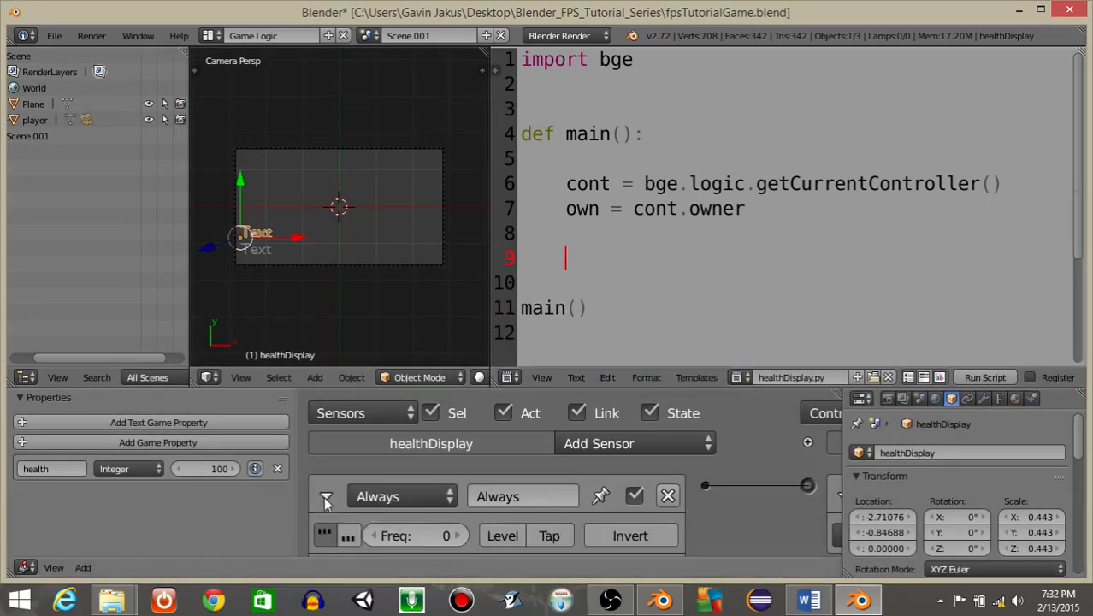
{"action": "scroll", "coordinate": [372, 481], "scroll_direction": "down", "scroll_amount": 1}
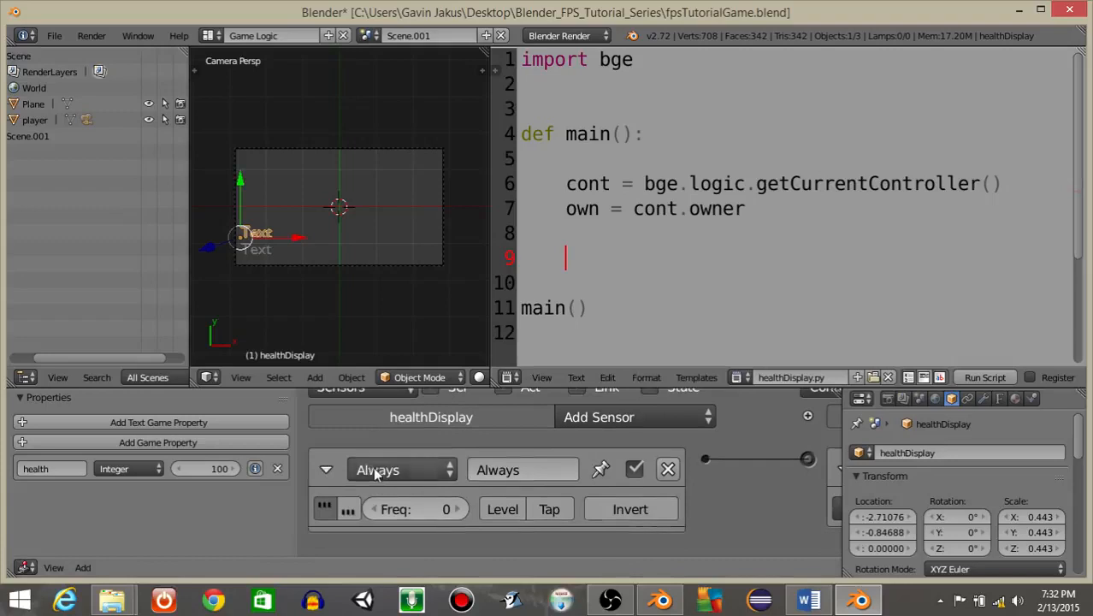
{"action": "left_click", "coordinate": [326, 471]}
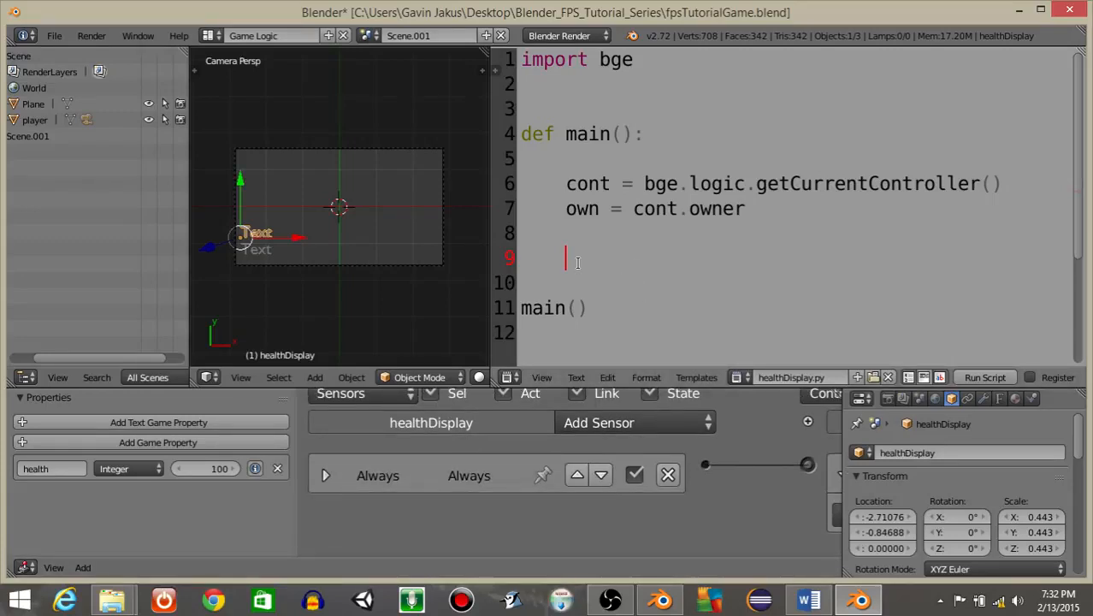
Add the line health = str(own ["health"]) to the script's main function.
{"action": "type", "text": "health = str(own"}
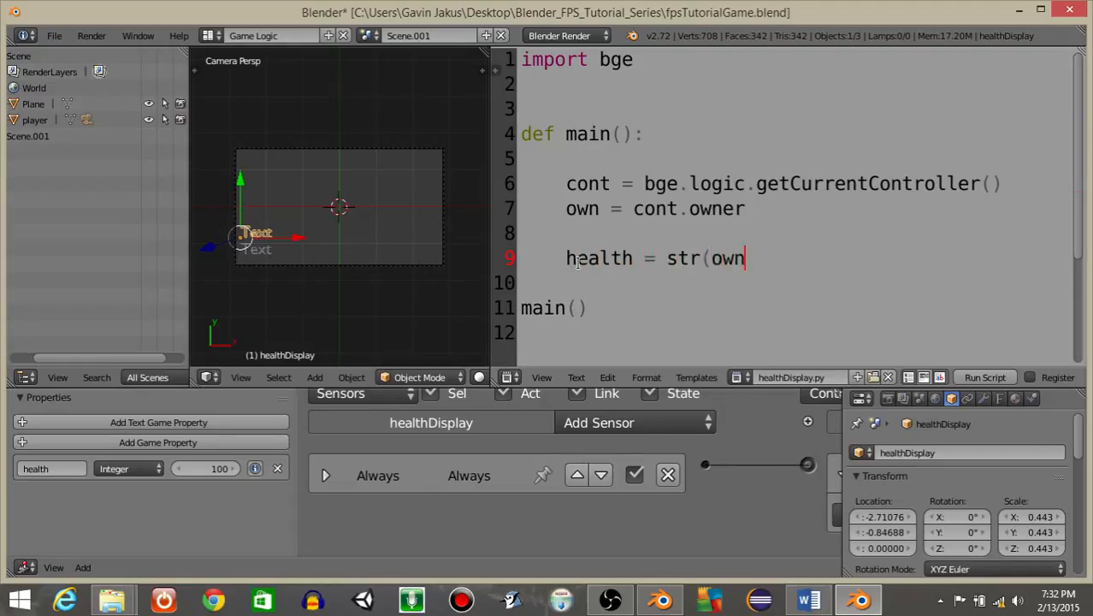
{"action": "type", "text": " [\"health\"])"}
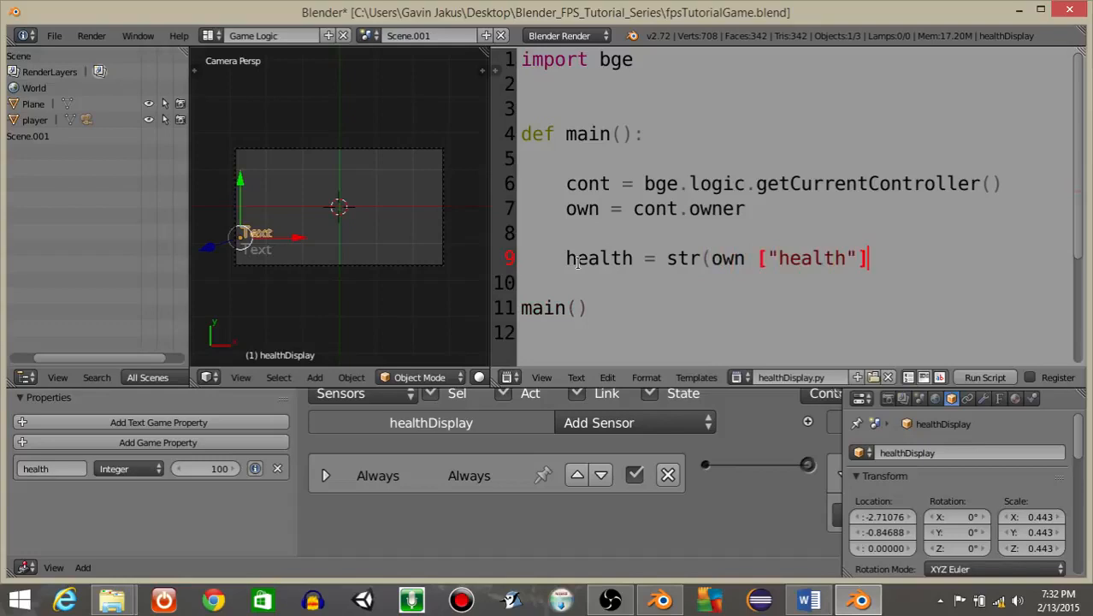
Add the line own.text = "Health: " + health below it.
{"action": "key", "text": "Return"}
{"action": "key", "text": "Return"}
{"action": "type", "text": "own.te"}
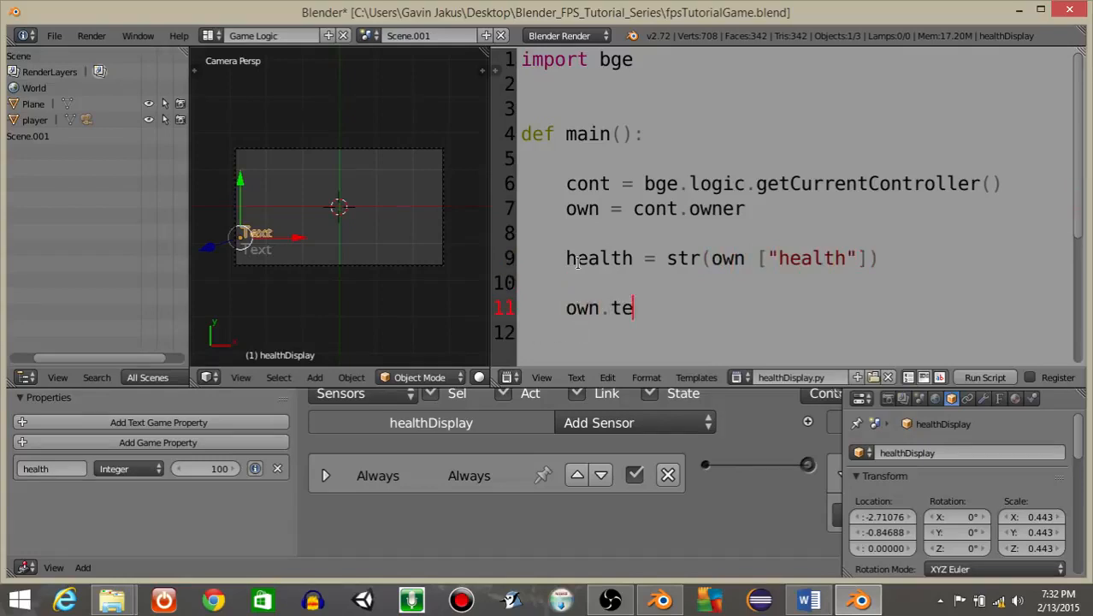
{"action": "type", "text": "xt = health"}
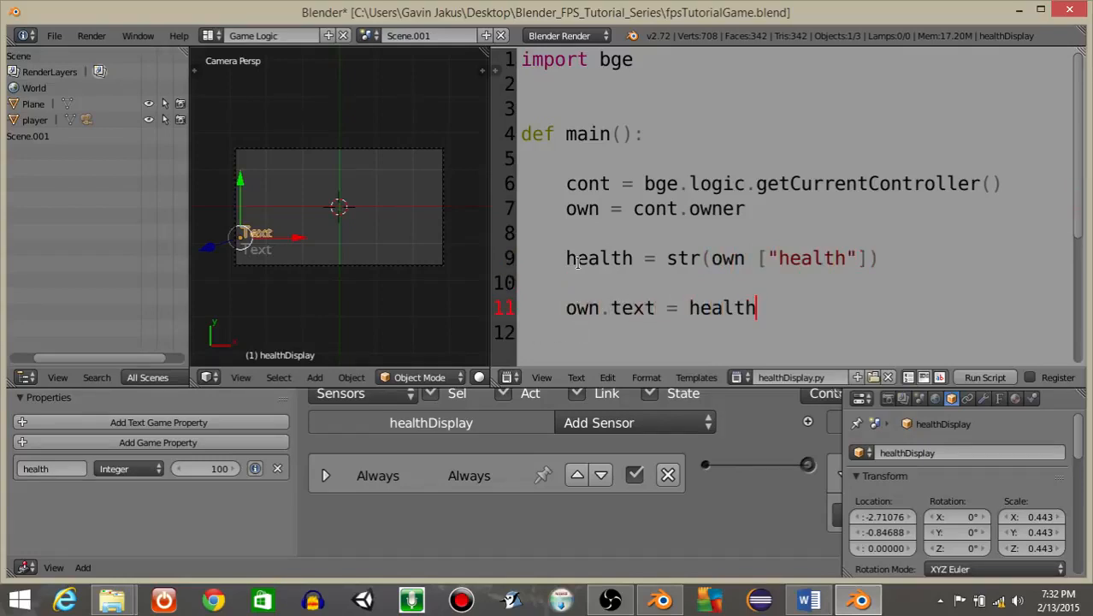
{"action": "left_click", "coordinate": [691, 307]}
{"action": "type", "text": "\""}
{"action": "type", "text": "Health: \" "}
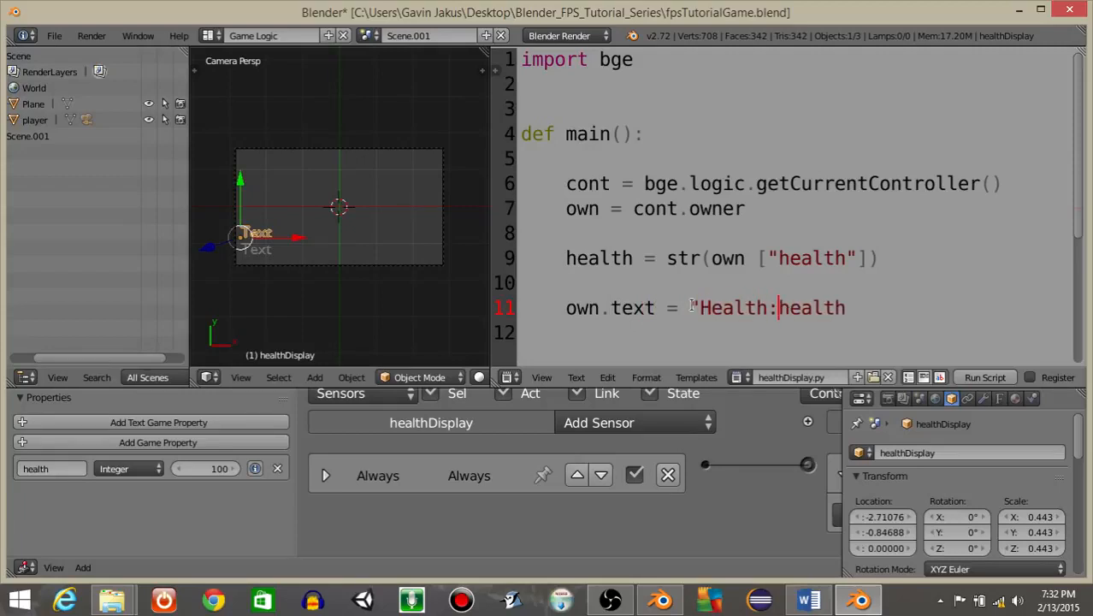
{"action": "type", "text": "+"}
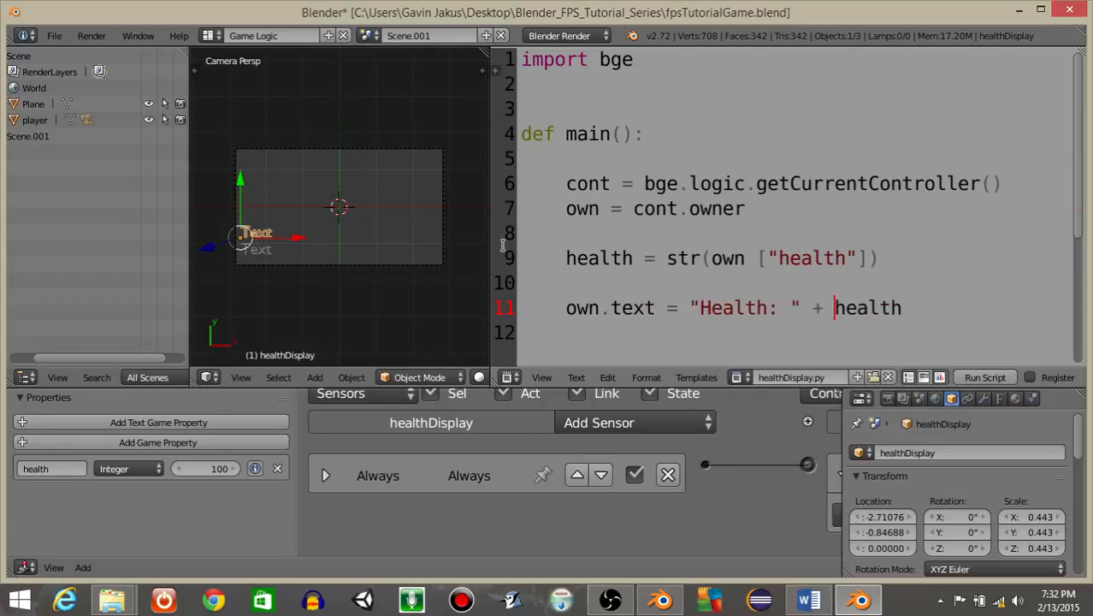
Run the game briefly to preview the health and ammo readouts, then stop it.
{"action": "left_click_drag", "start_coordinate": [487, 240], "coordinate": [813, 223]}
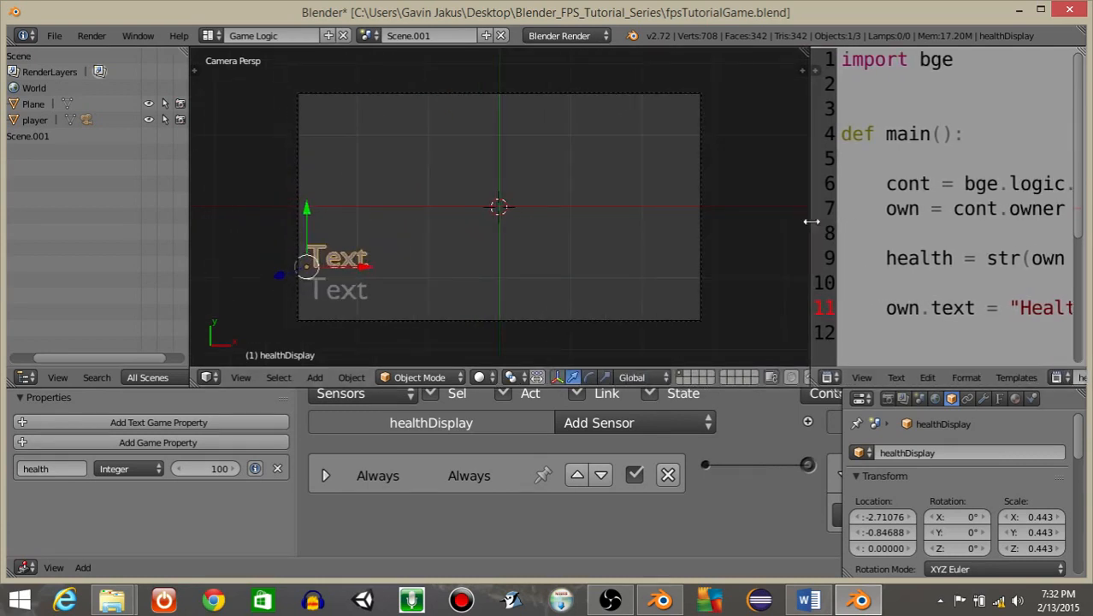
{"action": "key", "text": "p"}
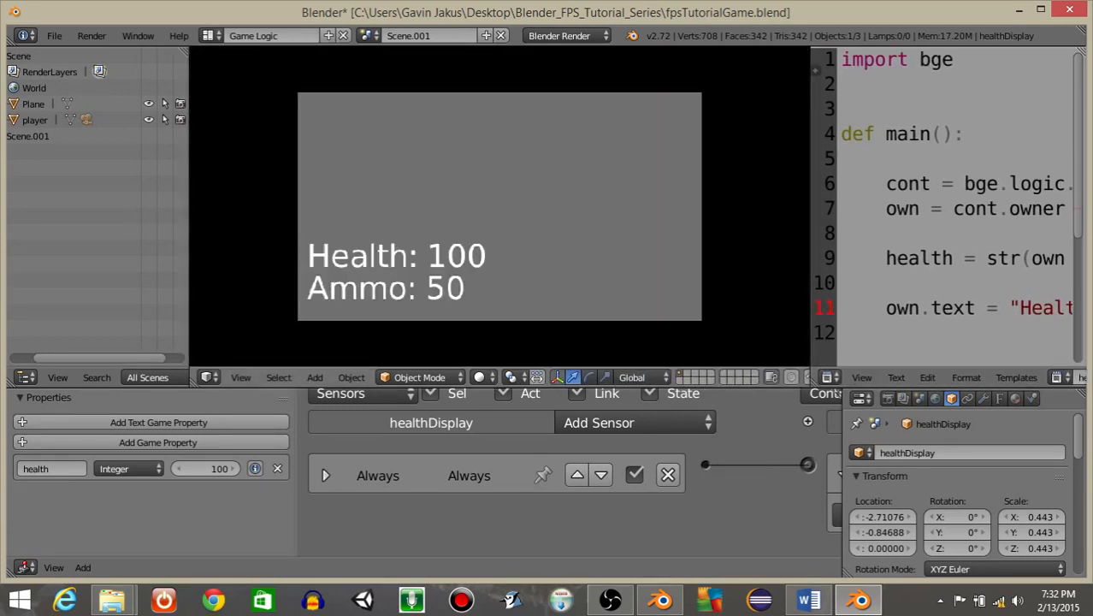
{"action": "key", "text": "Escape"}
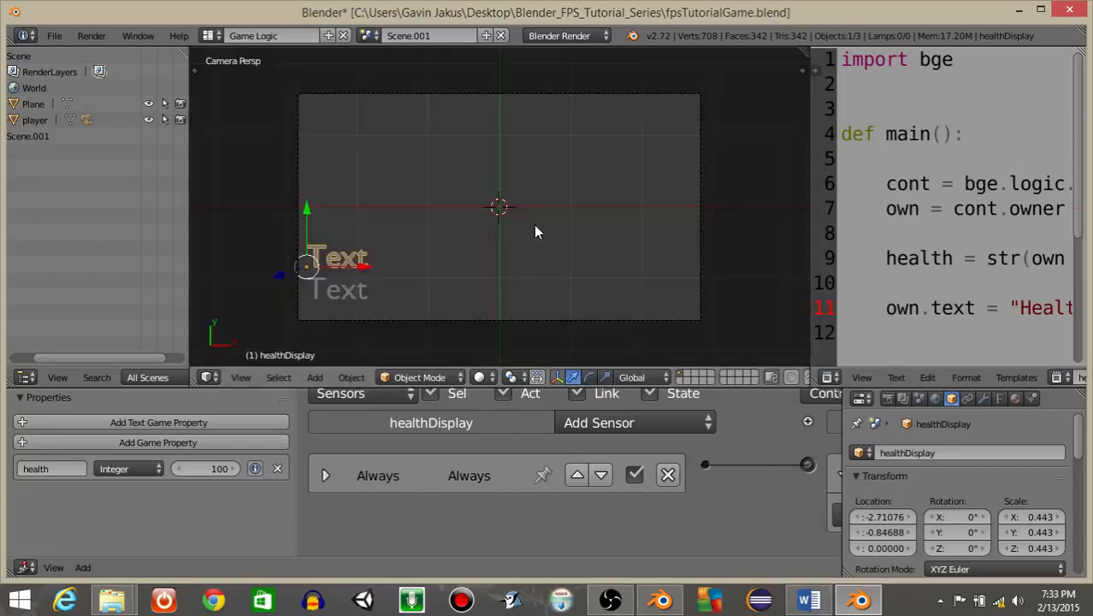
Scale the health text down to about 0.332 and preview it in the game.
{"action": "key", "text": "s"}
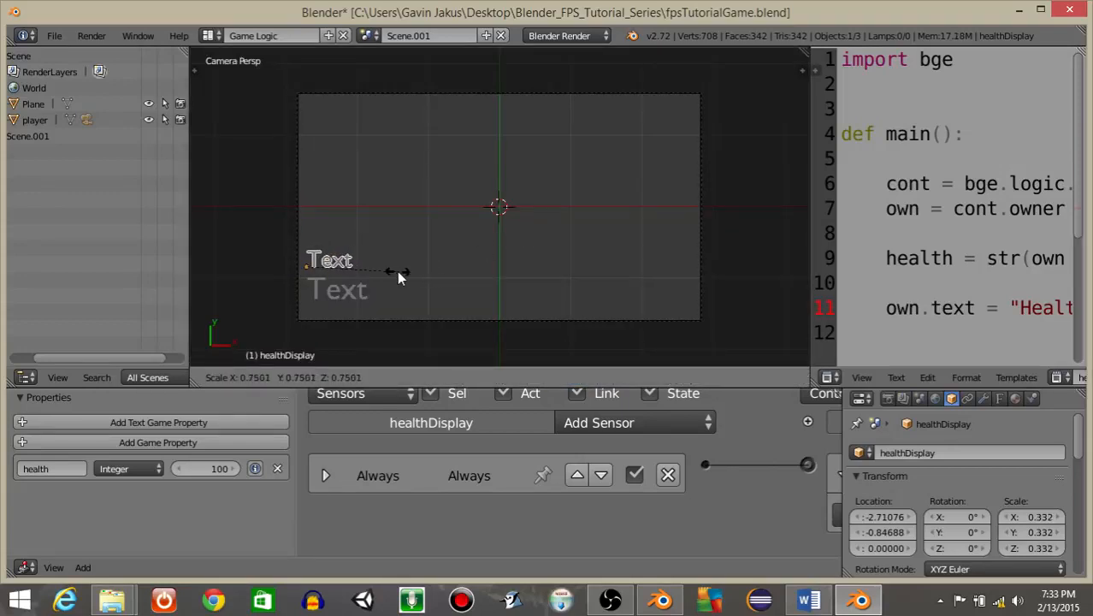
{"action": "left_click", "coordinate": [397, 271]}
{"action": "key", "text": "p"}
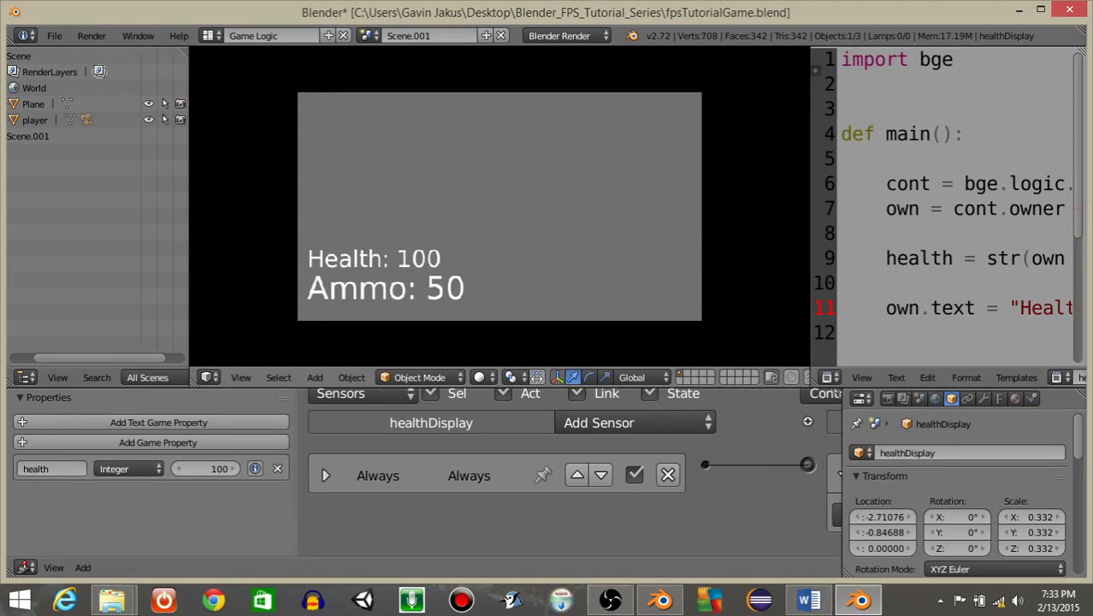
Snap the 3D cursor to the selected health text object.
{"action": "key", "text": "Escape"}
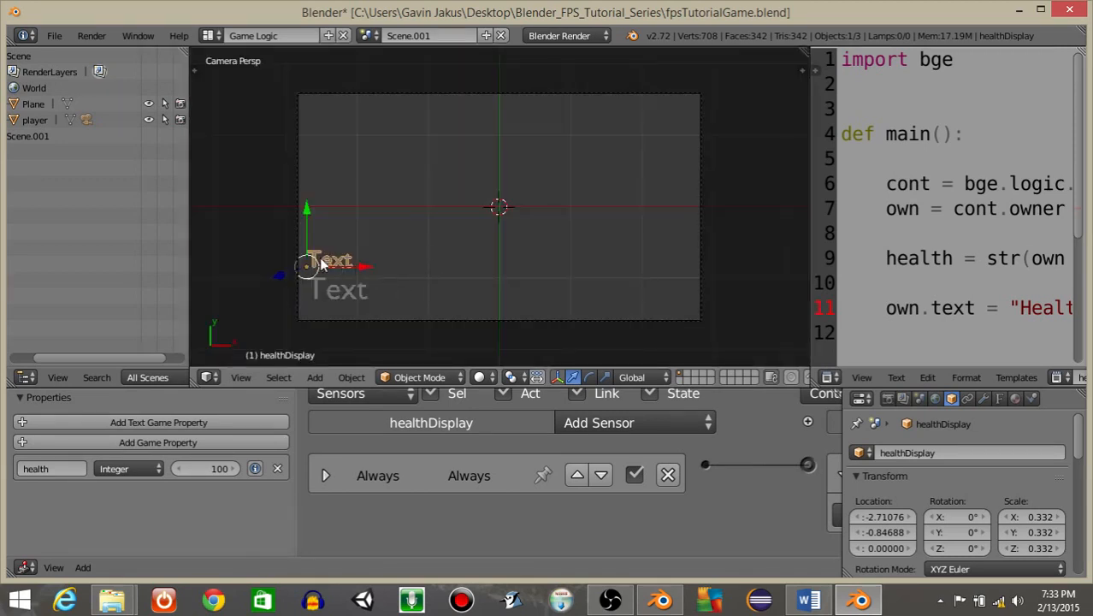
{"action": "scroll", "coordinate": [319, 258], "scroll_direction": "up", "scroll_amount": 1}
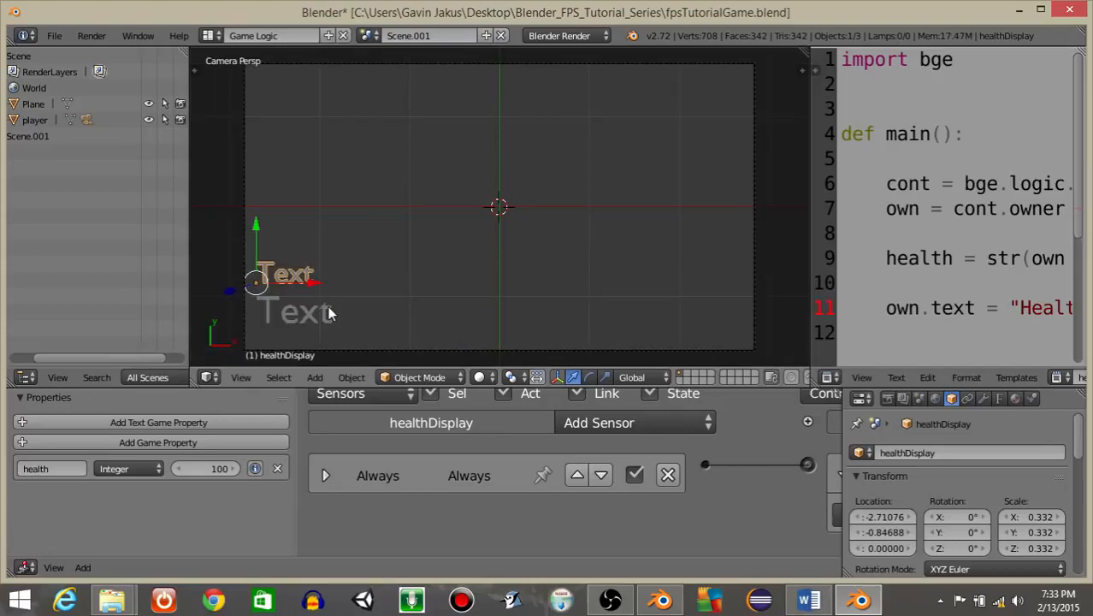
{"action": "left_click", "coordinate": [351, 377]}
{"action": "mouse_move", "coordinate": [443, 238]}
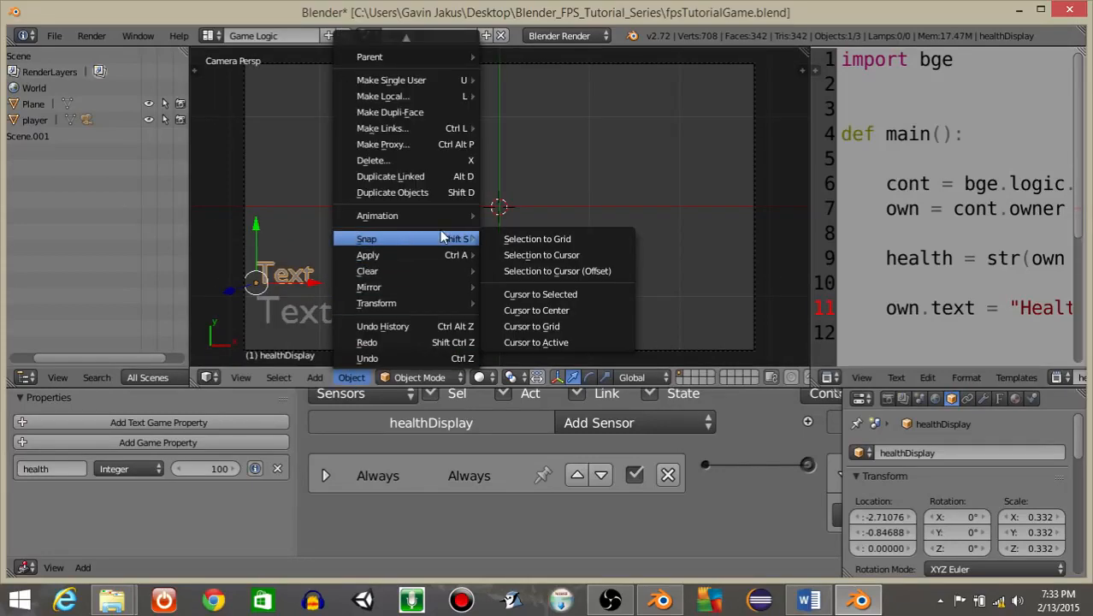
{"action": "left_click", "coordinate": [524, 295]}
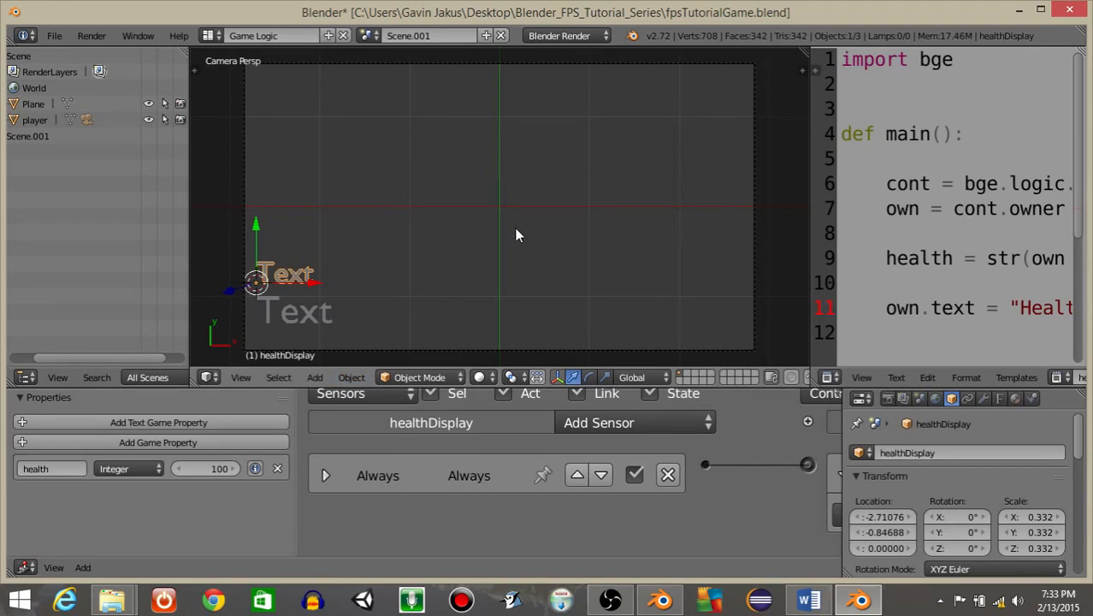
Add a plane at the cursor and move it along X to about -1.94.
{"action": "key", "text": "space"}
{"action": "type", "text": "add plane"}
{"action": "key", "text": "Return"}
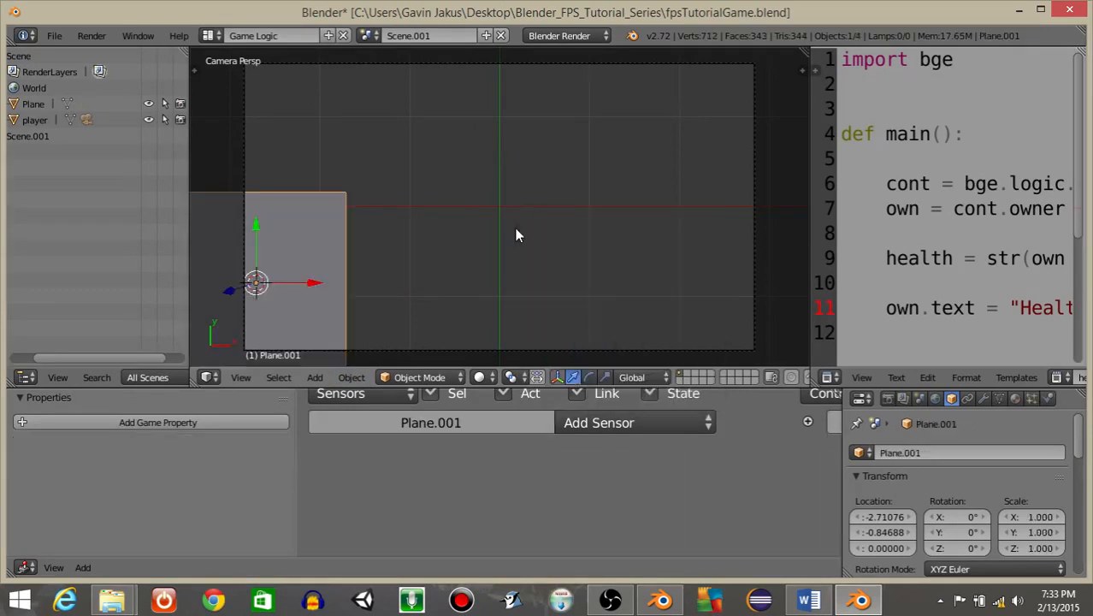
{"action": "left_click_drag", "start_coordinate": [315, 284], "coordinate": [381, 284]}
{"action": "middle_click_drag", "start_coordinate": [380, 285], "coordinate": [411, 214]}
{"action": "scroll", "coordinate": [415, 219], "scroll_direction": "down", "scroll_amount": 6}
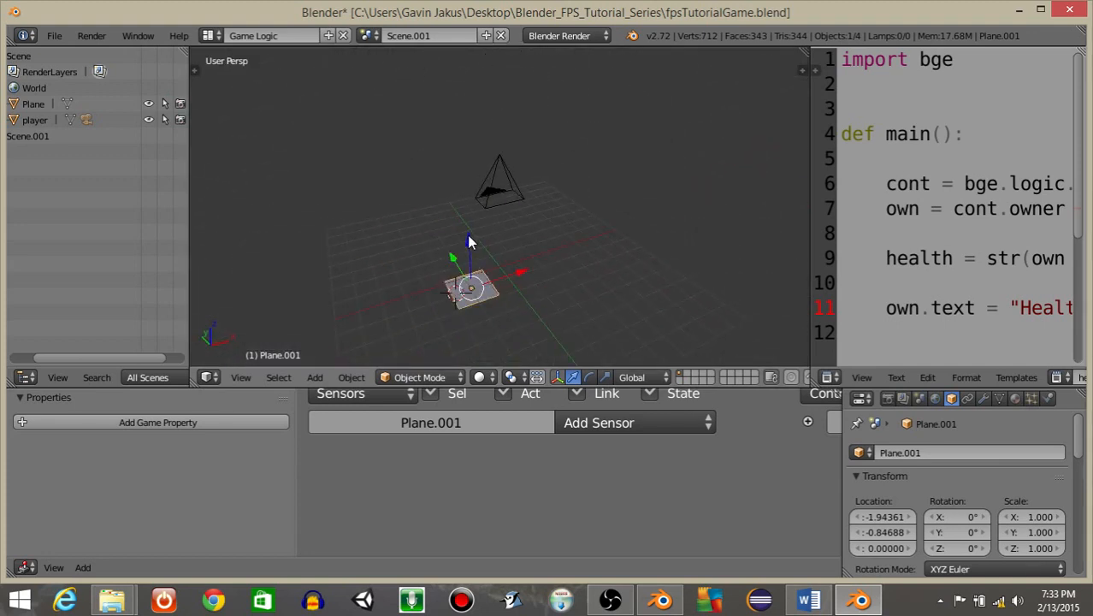
Lower the plane behind the text to about -1.32 on Z, previewing the game once.
{"action": "left_click_drag", "start_coordinate": [473, 239], "coordinate": [476, 248]}
{"action": "key", "text": "KP_0"}
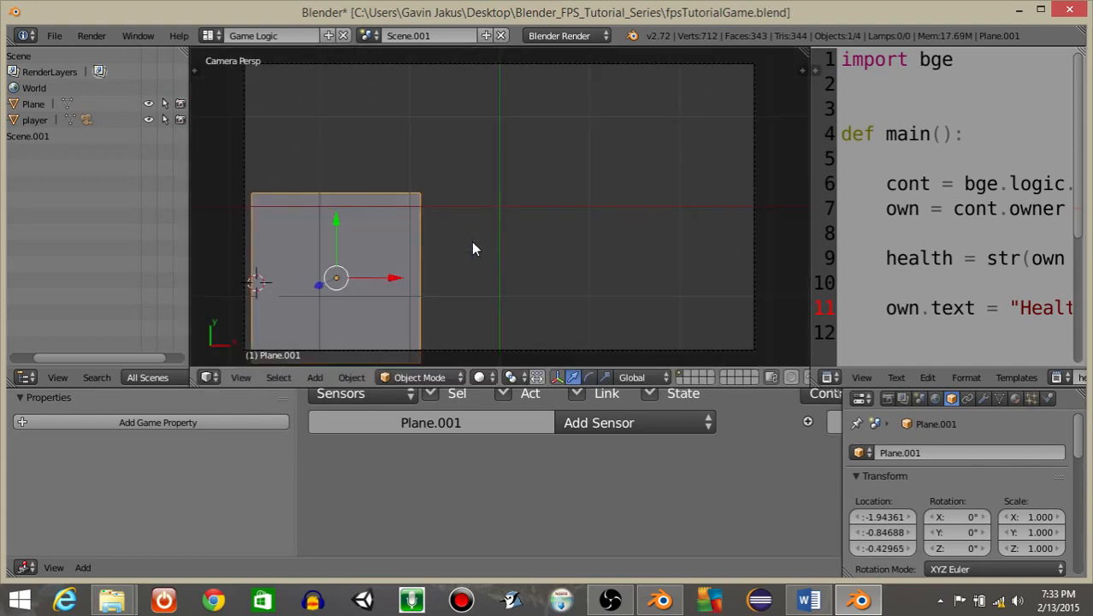
{"action": "key", "text": "p"}
{"action": "key", "text": "Escape"}
{"action": "middle_click_drag", "start_coordinate": [390, 290], "coordinate": [432, 270]}
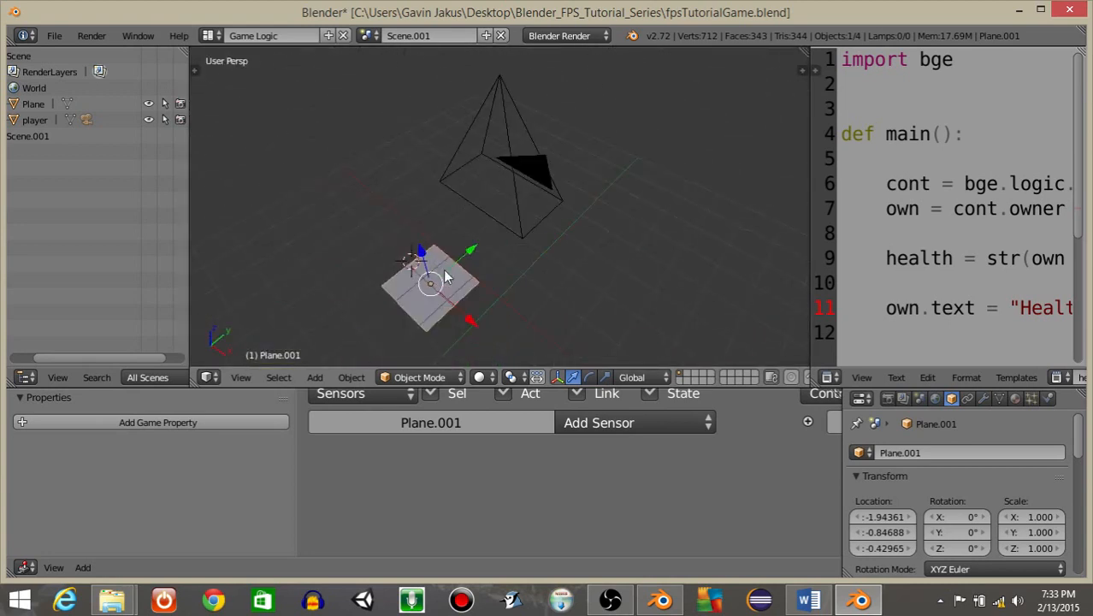
{"action": "left_click_drag", "start_coordinate": [419, 253], "coordinate": [435, 261]}
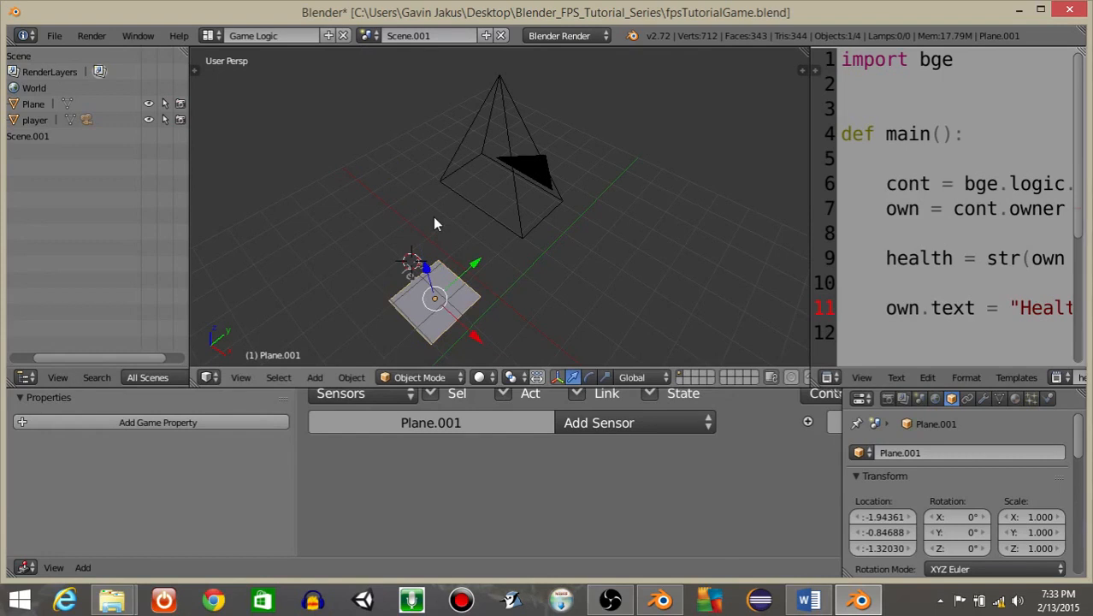
{"action": "key", "text": "KP_0"}
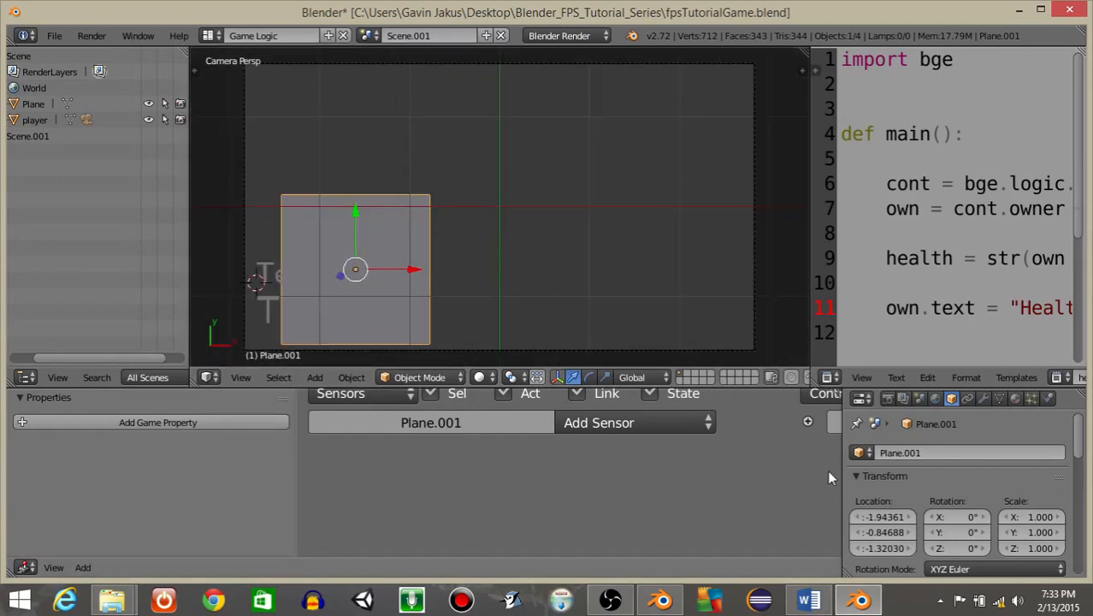
Rename the plane to background.
{"action": "left_click_drag", "start_coordinate": [842, 469], "coordinate": [621, 505]}
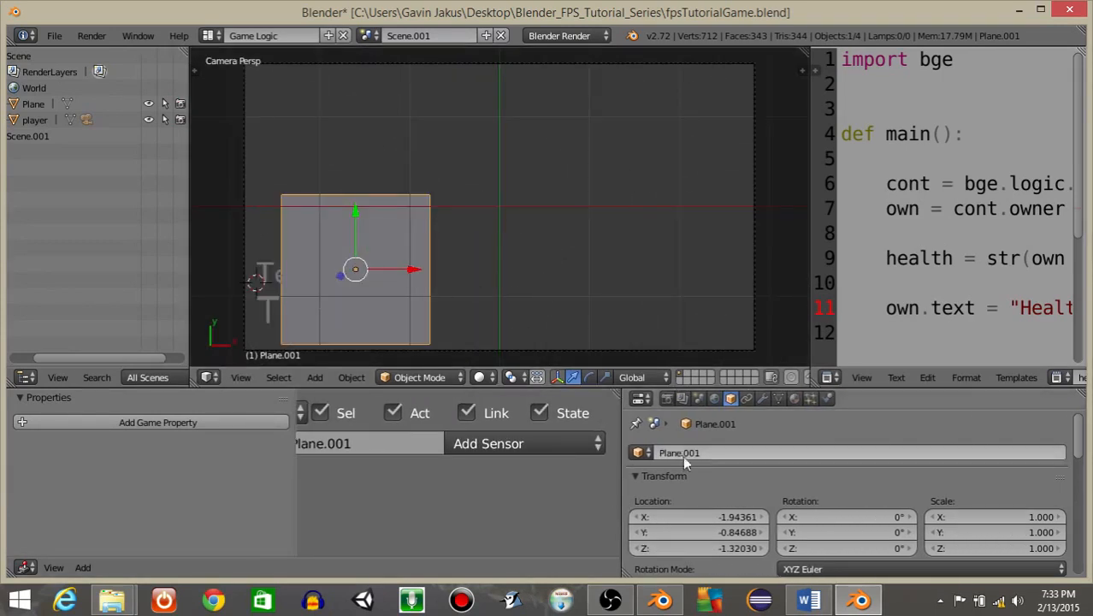
{"action": "left_click", "coordinate": [682, 452]}
{"action": "type", "text": "ba"}
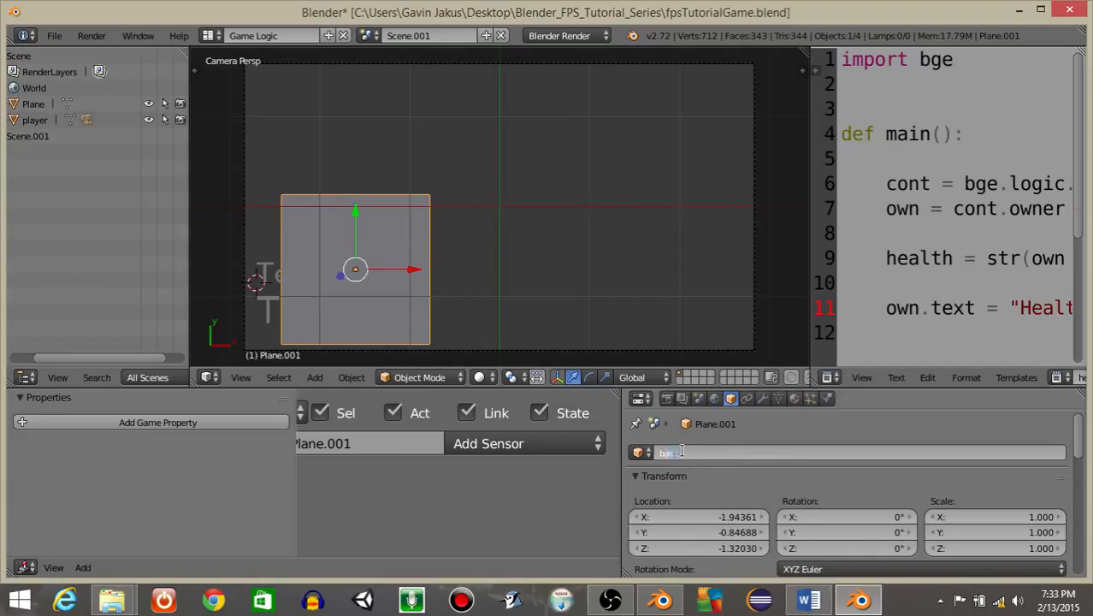
{"action": "type", "text": "ckground"}
{"action": "key", "text": "Return"}
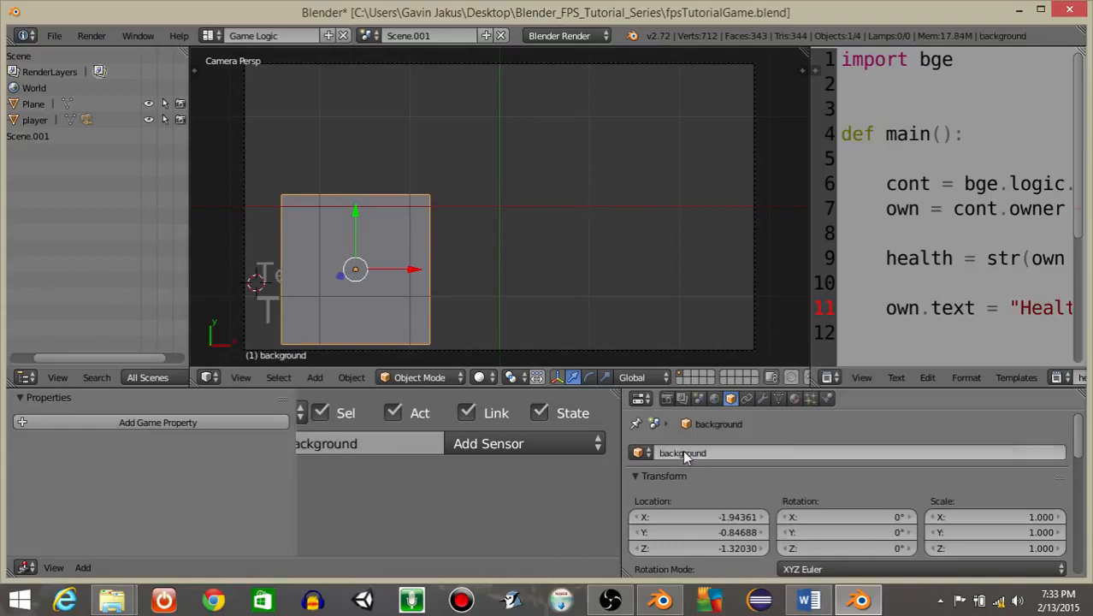
Create a new material for the background plane and set its diffuse colour to black.
{"action": "left_click", "coordinate": [795, 399]}
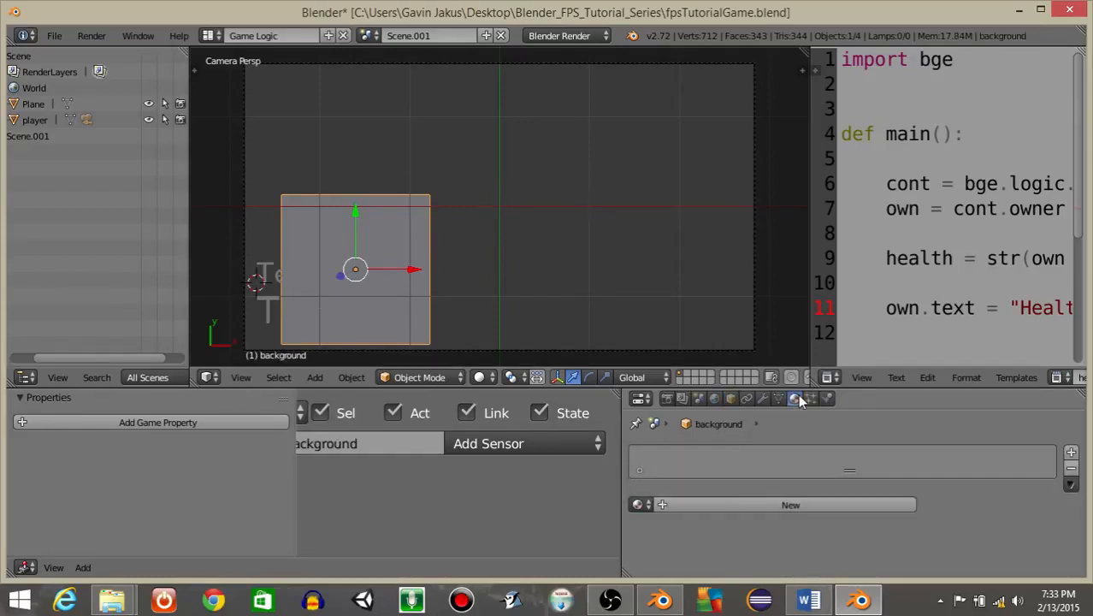
{"action": "left_click", "coordinate": [714, 503]}
{"action": "scroll", "coordinate": [725, 503], "scroll_direction": "down", "scroll_amount": 5}
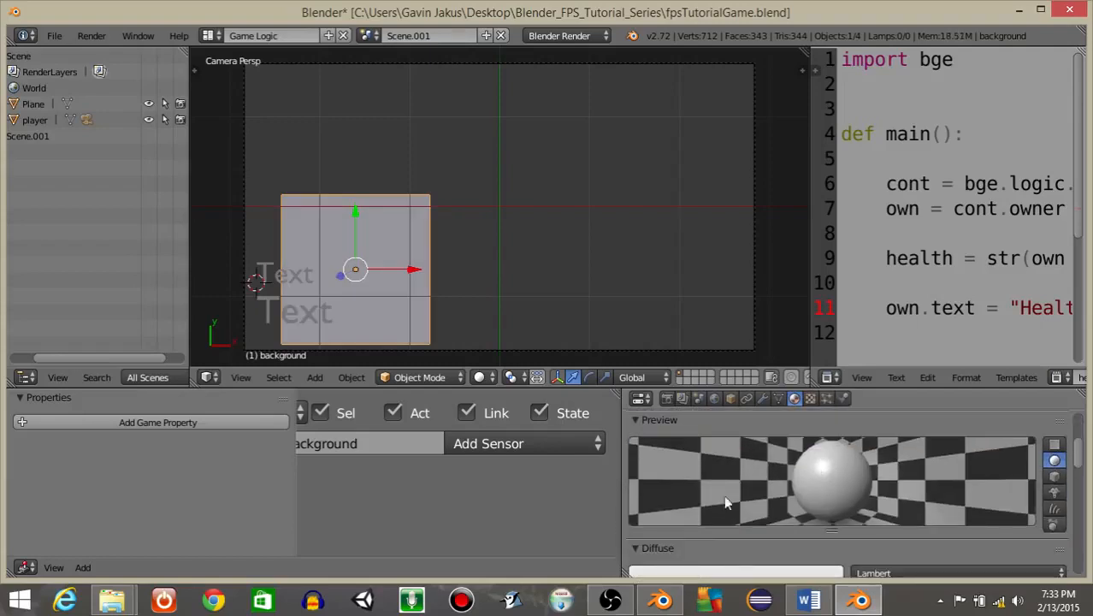
{"action": "left_click", "coordinate": [717, 568]}
{"action": "left_click", "coordinate": [681, 428]}
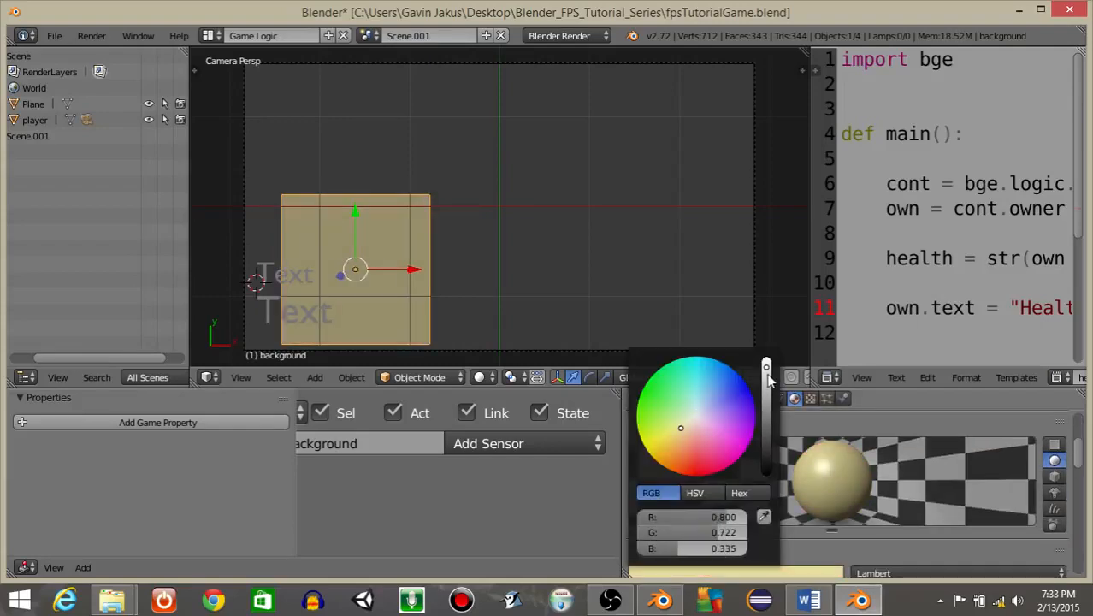
{"action": "left_click_drag", "start_coordinate": [767, 368], "coordinate": [766, 472]}
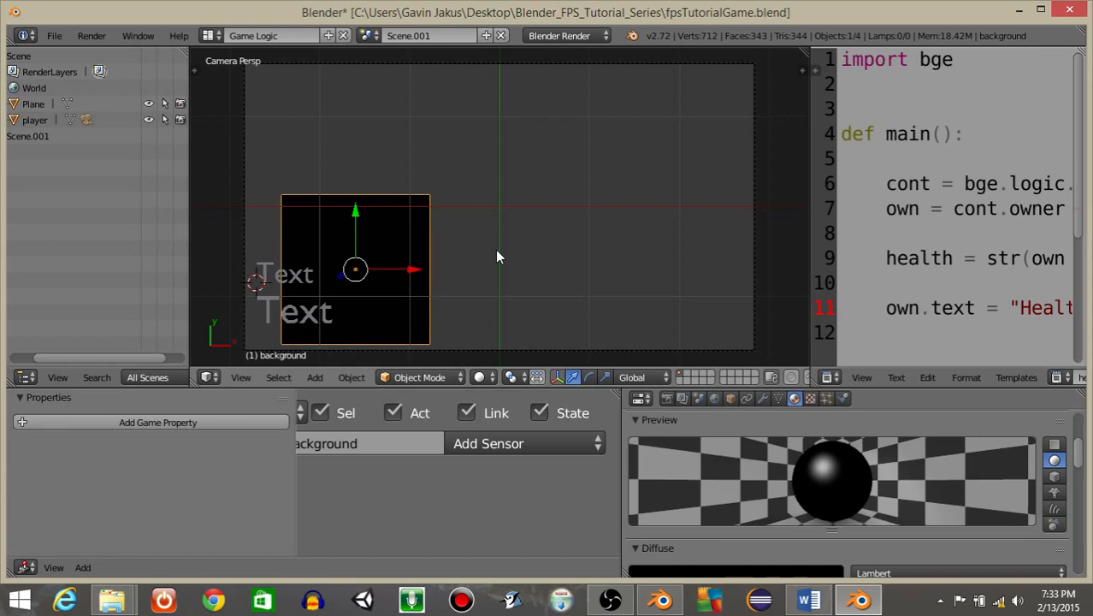
Preview the game, then stretch the background plane along X.
{"action": "key", "text": "p"}
{"action": "key", "text": "Escape"}
{"action": "scroll", "coordinate": [354, 235], "scroll_direction": "down", "scroll_amount": 1}
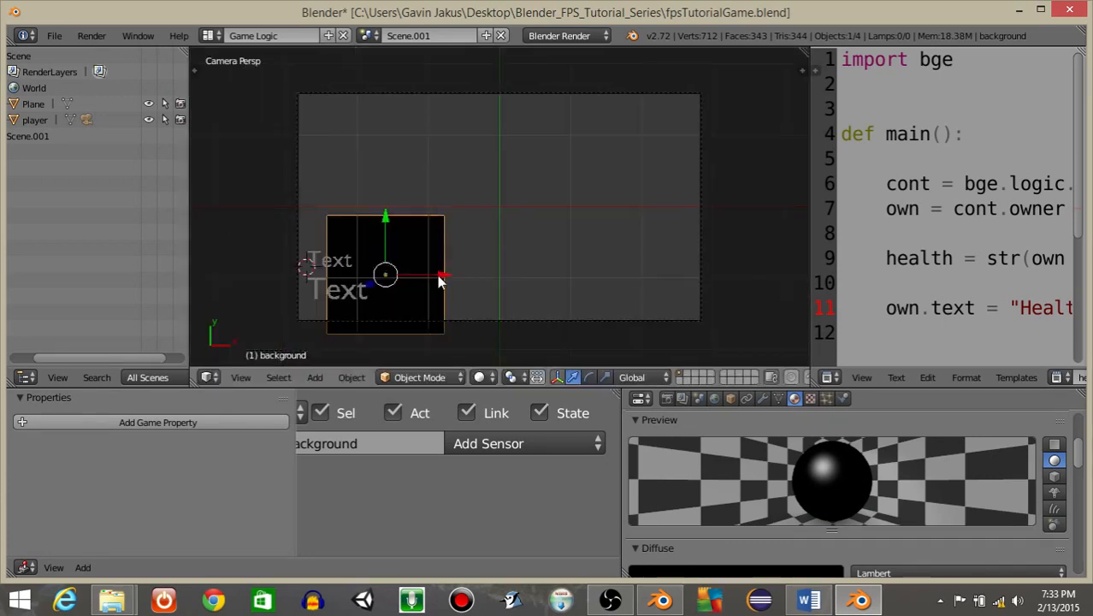
{"action": "key", "text": "s"}
{"action": "key", "text": "x"}
{"action": "left_click", "coordinate": [478, 286]}
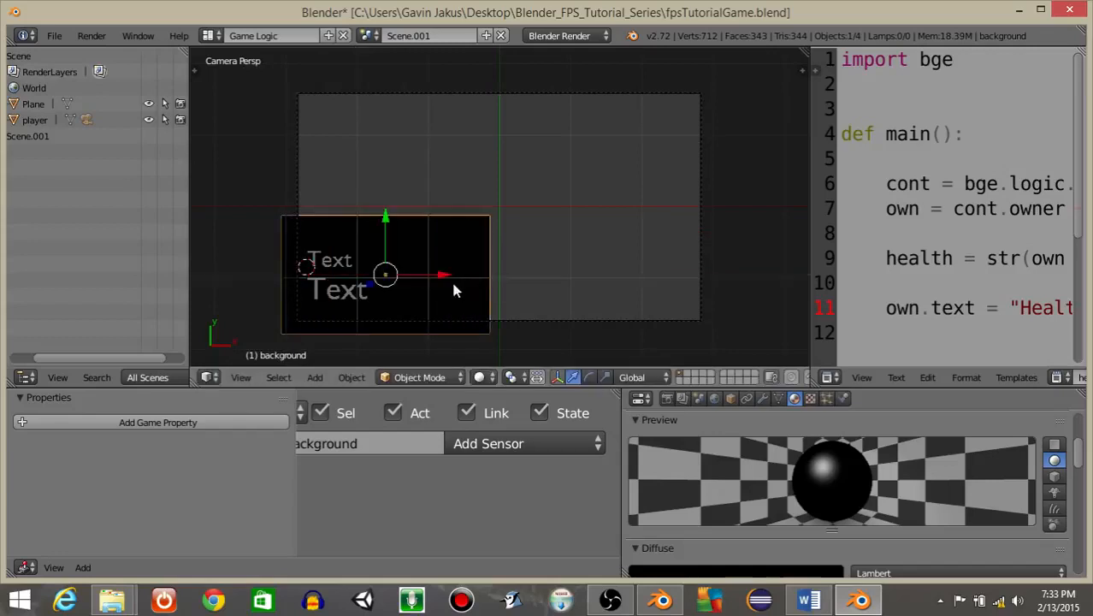
Reposition the background plane along X behind the text, previewing the game after each move.
{"action": "key", "text": "g"}
{"action": "key", "text": "x"}
{"action": "left_click", "coordinate": [408, 283]}
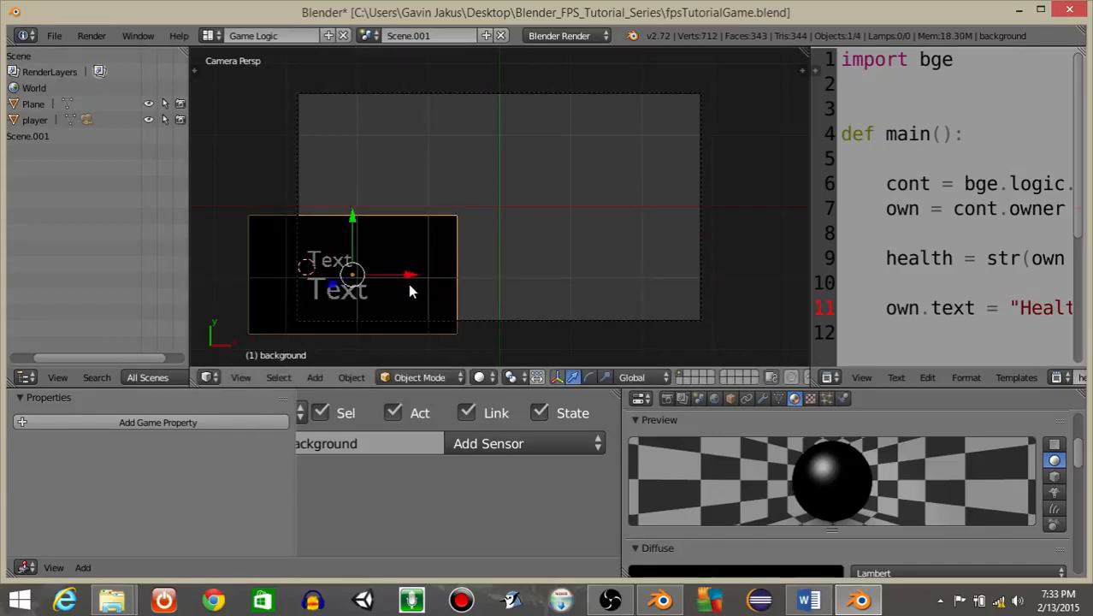
{"action": "key", "text": "p"}
{"action": "key", "text": "Escape"}
{"action": "key", "text": "g"}
{"action": "key", "text": "x"}
{"action": "left_click", "coordinate": [422, 273]}
{"action": "key", "text": "p"}
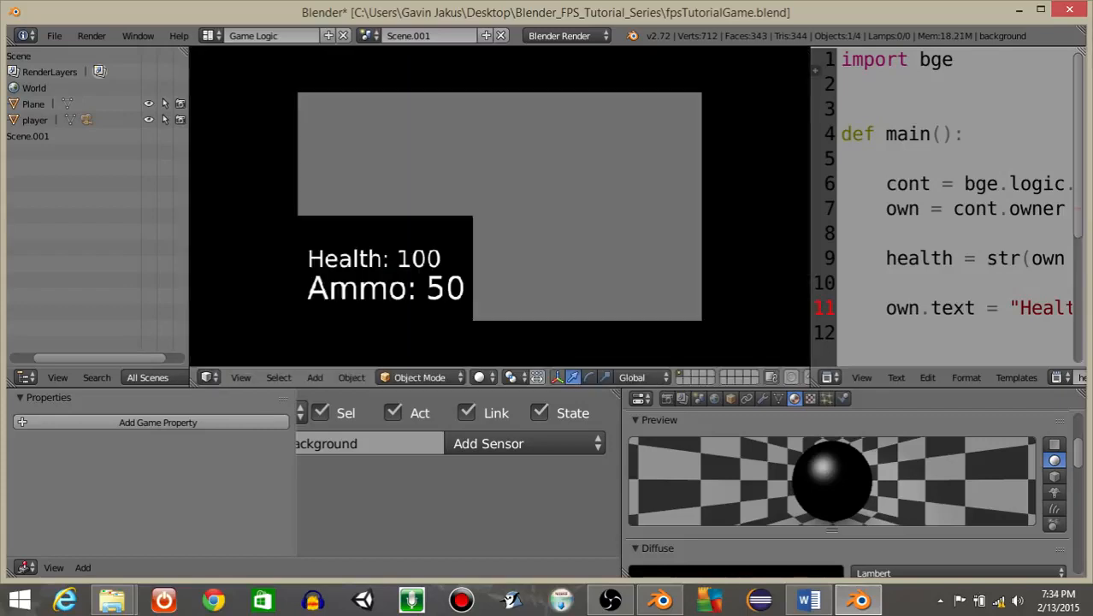
{"action": "key", "text": "Escape"}
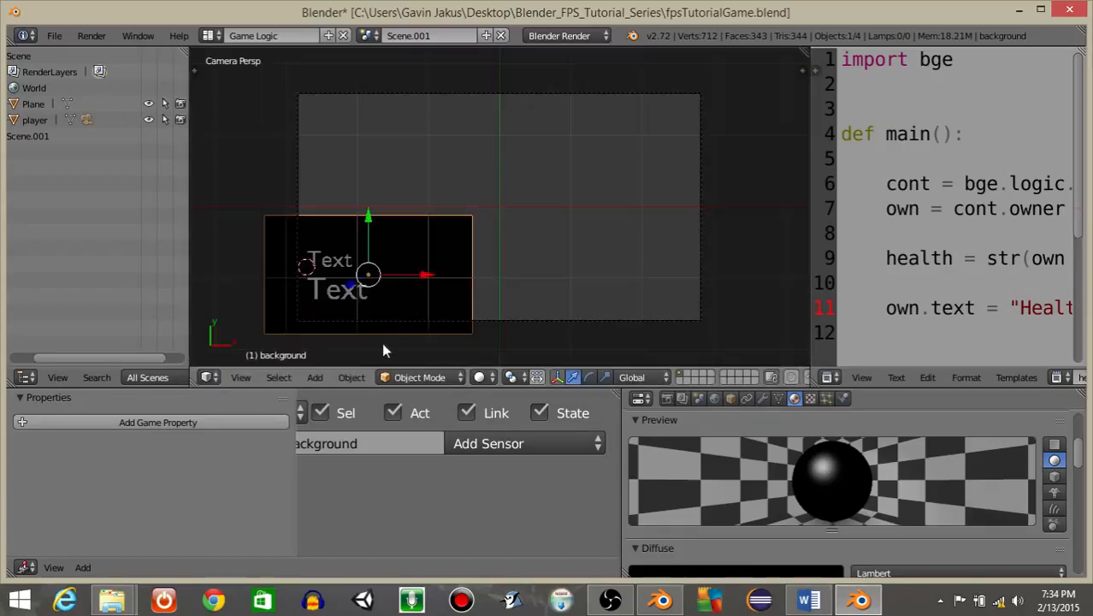
Scale the background plane along Y to about 0.685 and preview the game.
{"action": "key", "text": "s"}
{"action": "key", "text": "y"}
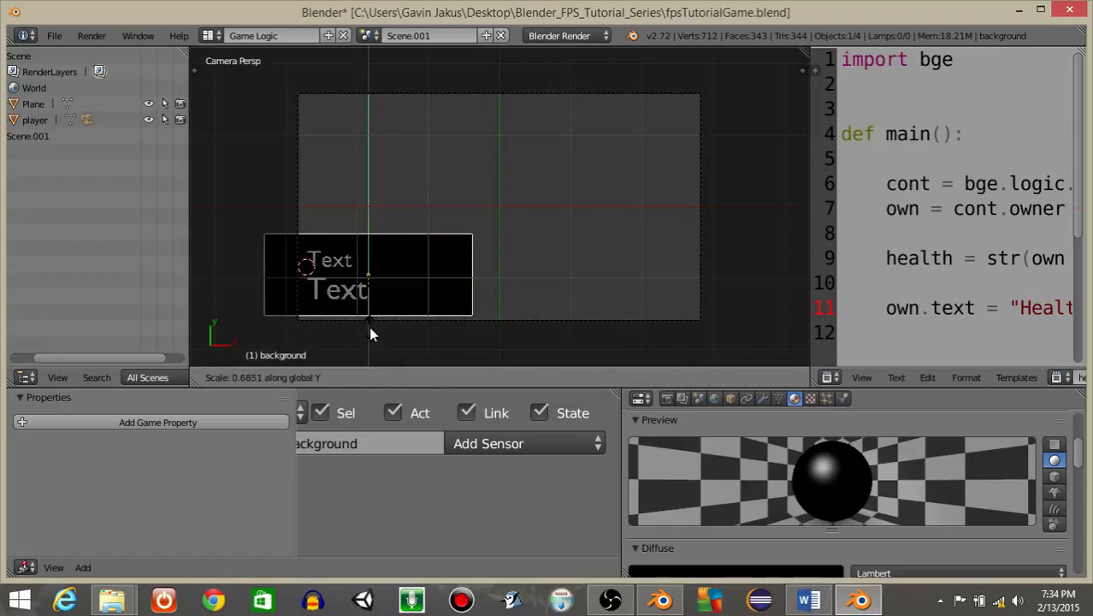
{"action": "left_click", "coordinate": [368, 326]}
{"action": "key", "text": "p"}
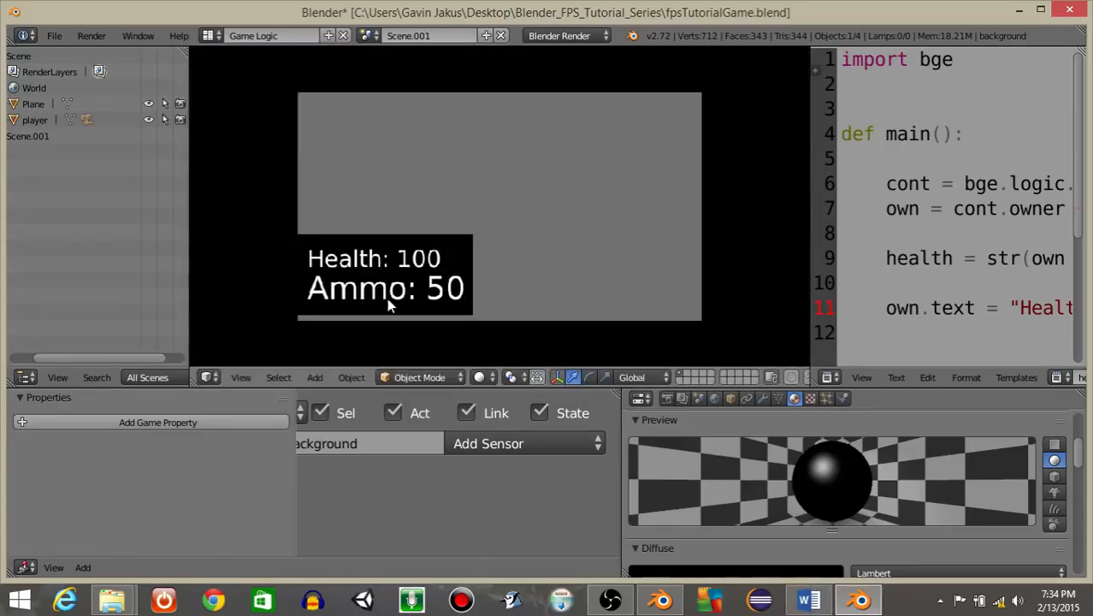
{"action": "key", "text": "Escape"}
Scale the ammo text down to about 0.924 and preview the game.
{"action": "right_click", "coordinate": [357, 284]}
{"action": "key", "text": "s"}
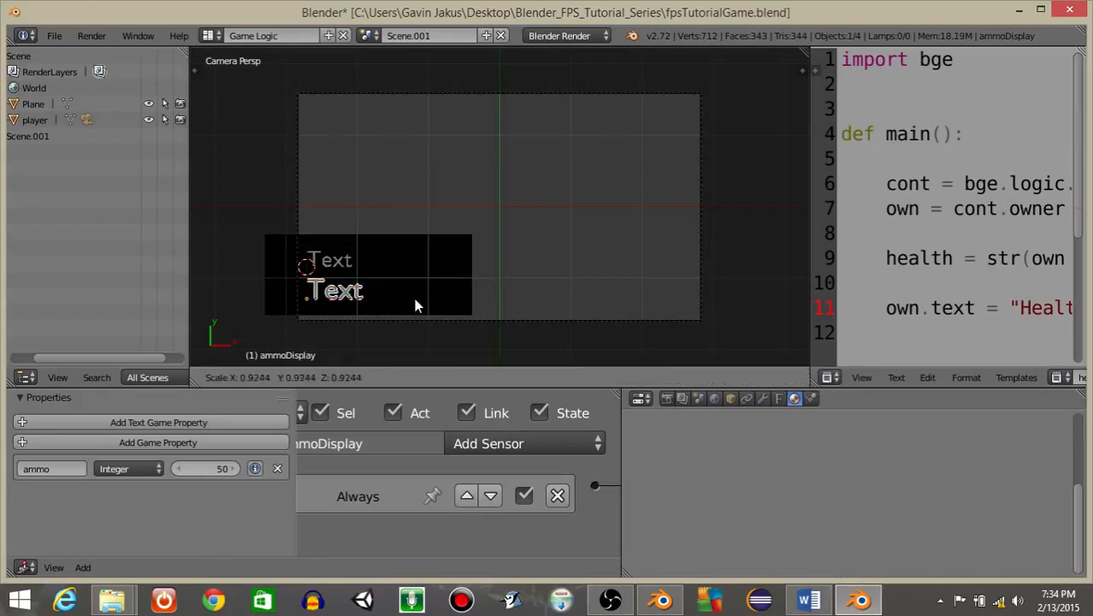
{"action": "left_click", "coordinate": [414, 299]}
{"action": "key", "text": "p"}
{"action": "key", "text": "Escape"}
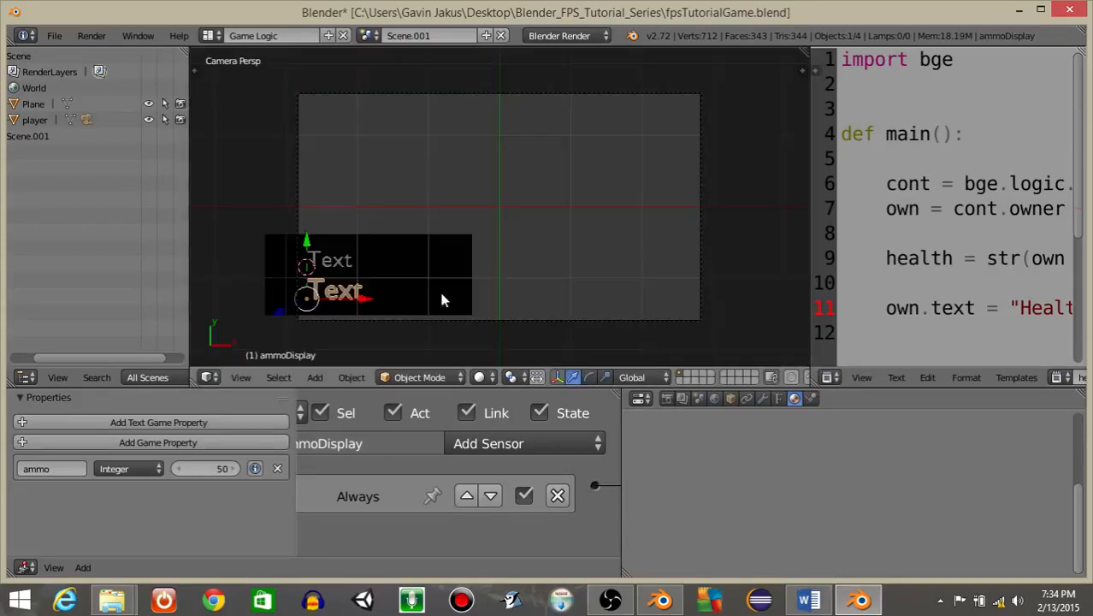
Scale the background plane along X to about 0.908 and preview the game.
{"action": "right_click", "coordinate": [454, 292]}
{"action": "key", "text": "s"}
{"action": "key", "text": "x"}
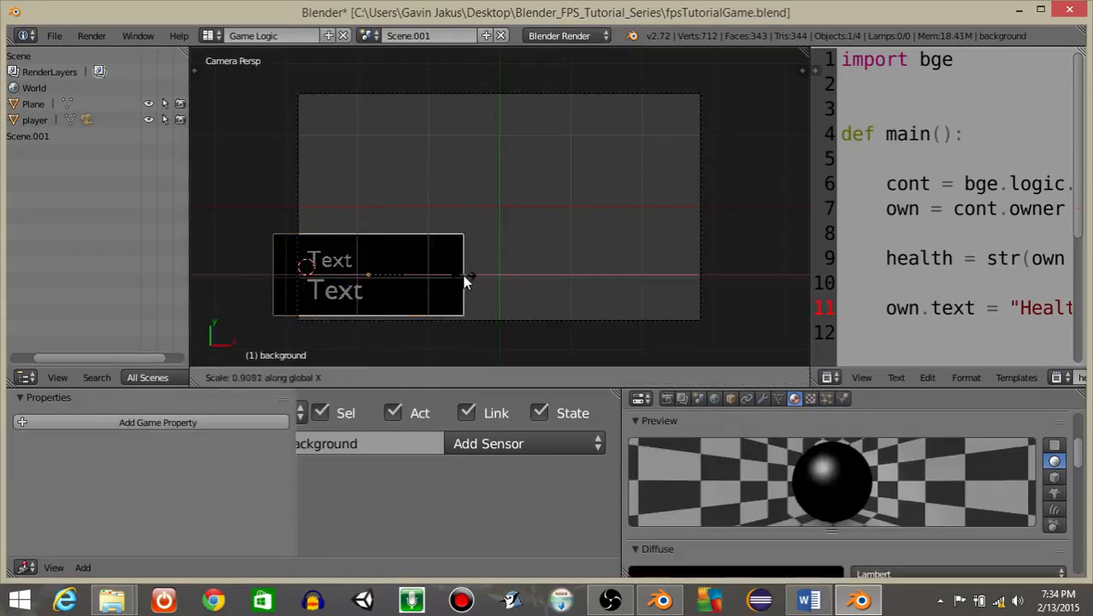
{"action": "left_click", "coordinate": [466, 281]}
{"action": "key", "text": "p"}
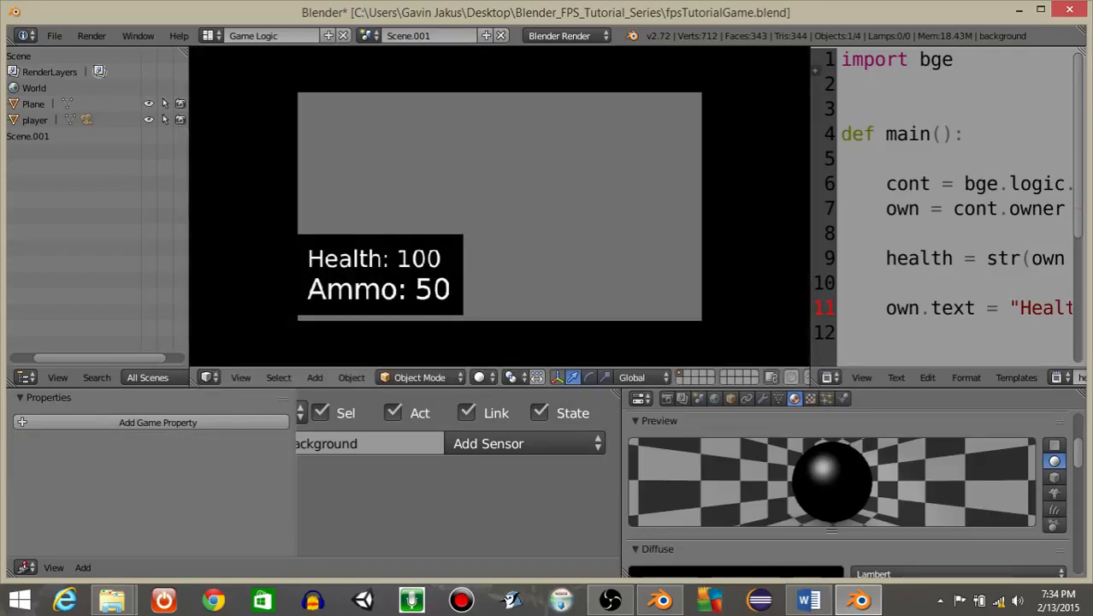
{"action": "key", "text": "Escape"}
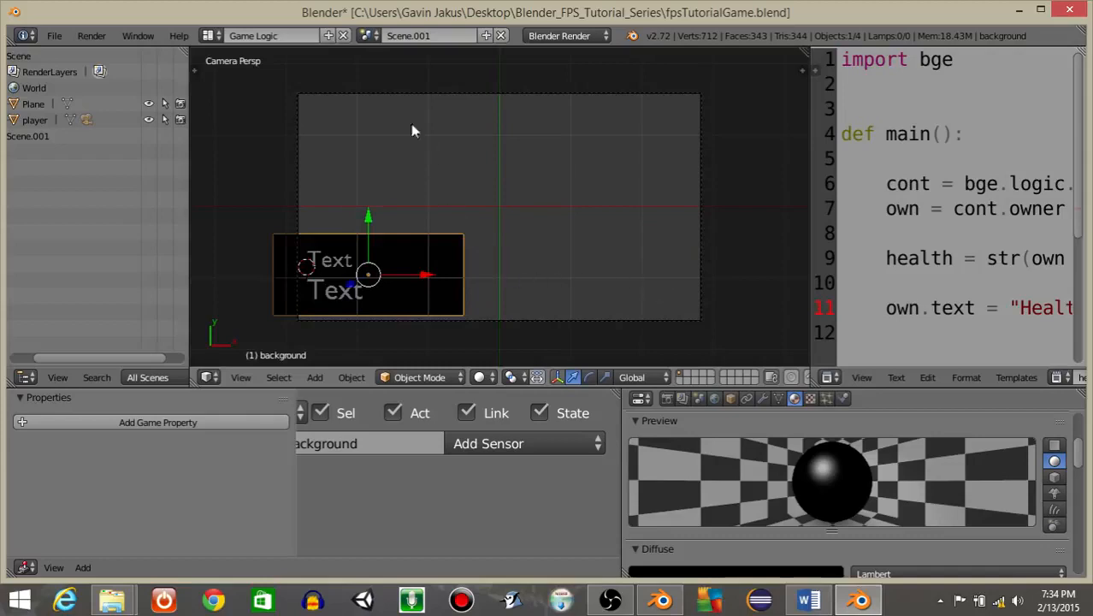
Rename the overlay scene to HUD.
{"action": "left_click", "coordinate": [409, 36]}
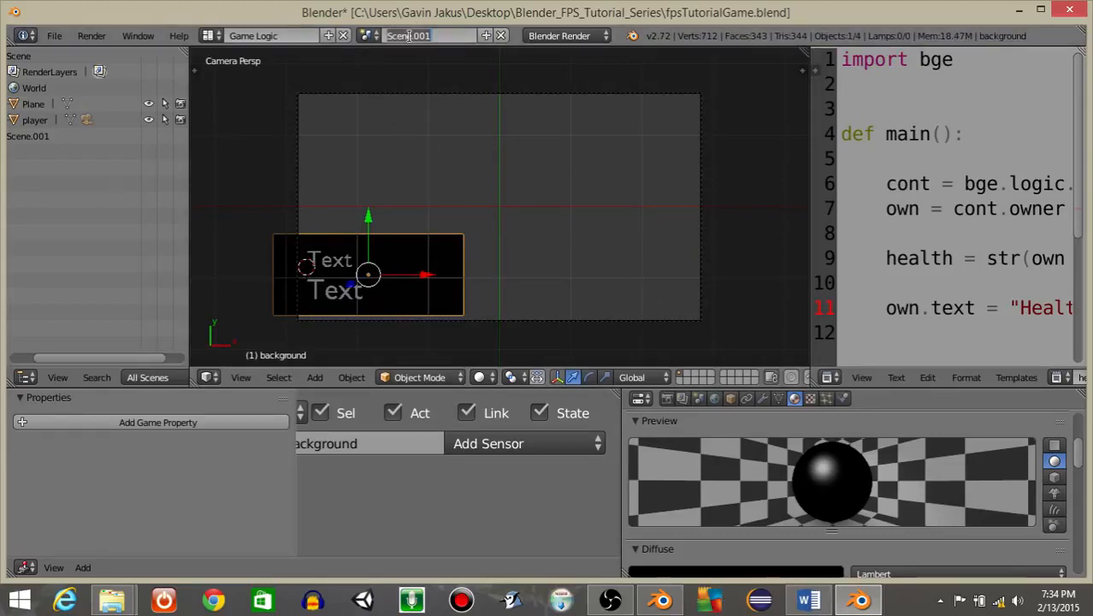
{"action": "key", "text": "Caps_Lock"}
{"action": "type", "text": "HUD"}
{"action": "key", "text": "Return"}
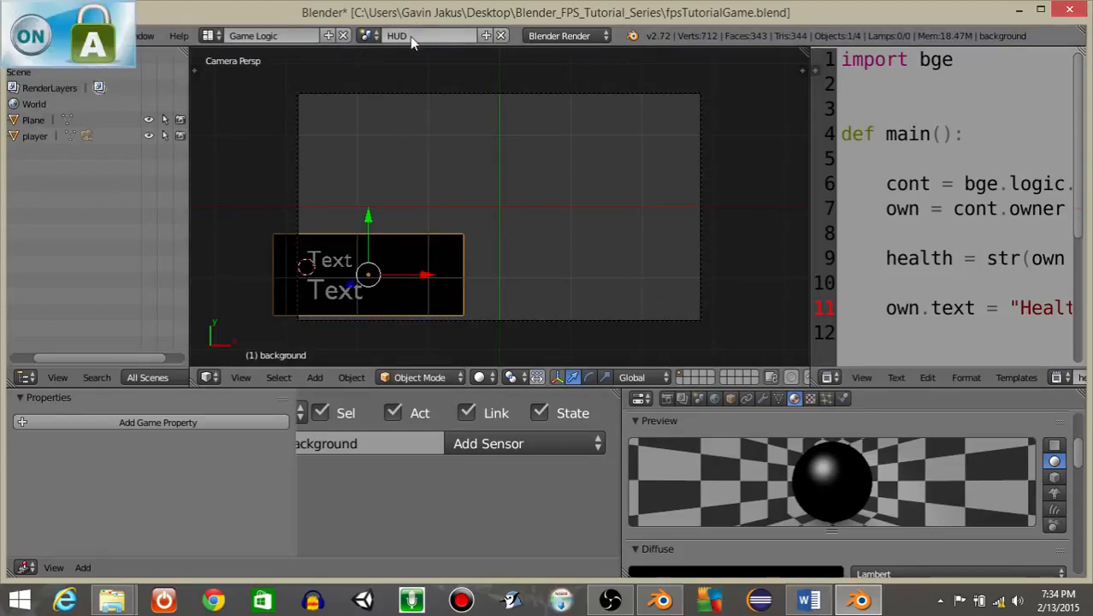
Switch to the main Scene and select its camera to edit its logic.
{"action": "left_click", "coordinate": [368, 35]}
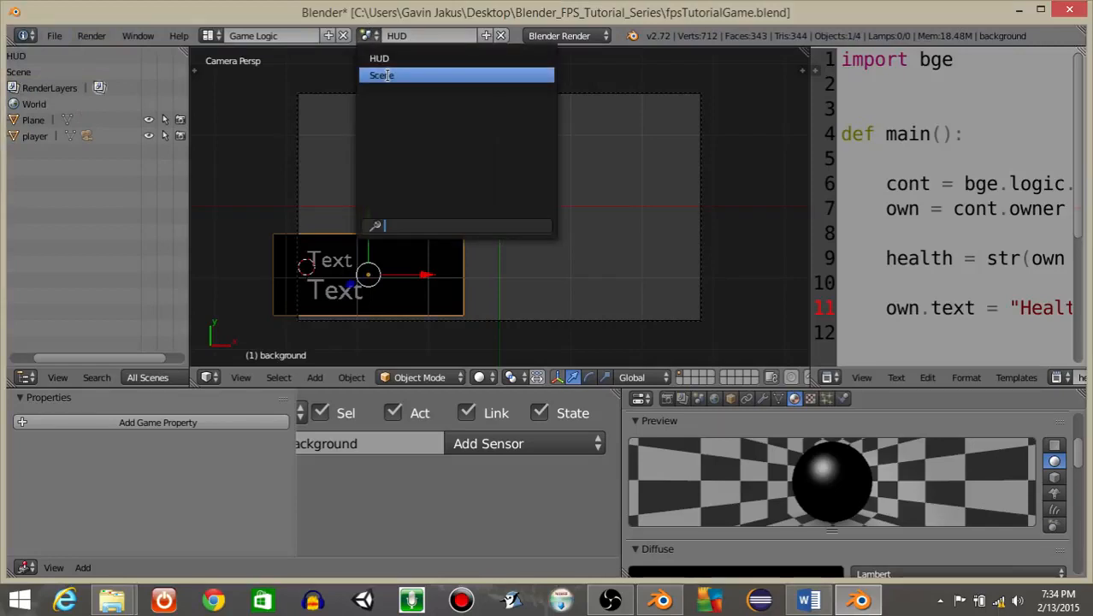
{"action": "left_click", "coordinate": [386, 76]}
{"action": "right_click", "coordinate": [305, 226]}
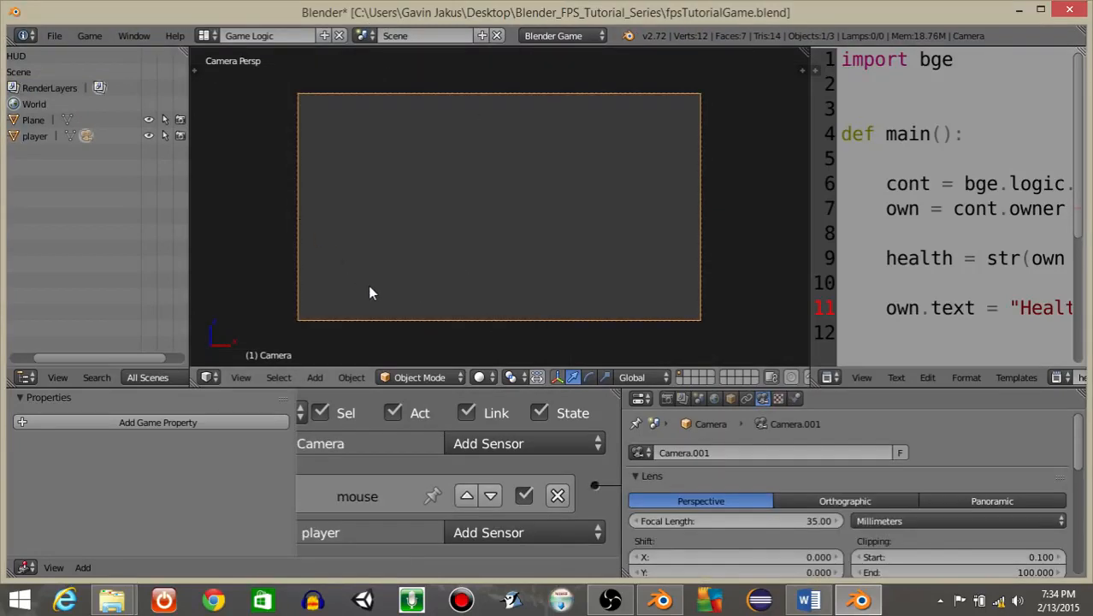
{"action": "left_click_drag", "start_coordinate": [443, 386], "coordinate": [442, 202]}
{"action": "scroll", "coordinate": [379, 357], "scroll_direction": "down", "scroll_amount": 3}
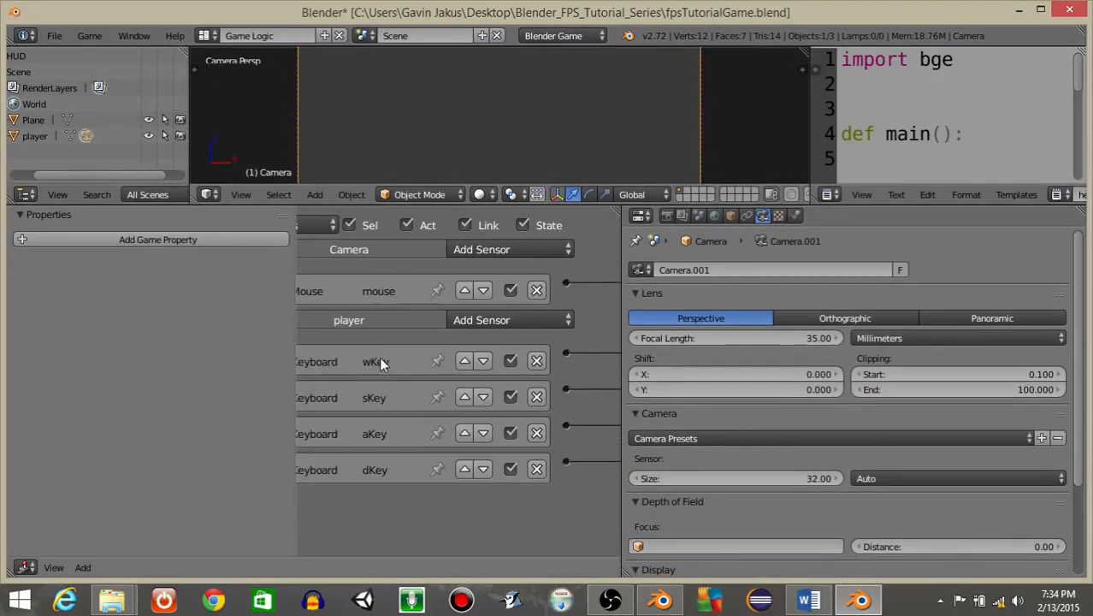
{"action": "middle_click_drag", "start_coordinate": [379, 357], "coordinate": [498, 341]}
{"action": "scroll", "coordinate": [521, 331], "scroll_direction": "up", "scroll_amount": 3}
{"action": "middle_click_drag", "start_coordinate": [415, 318], "coordinate": [528, 317]}
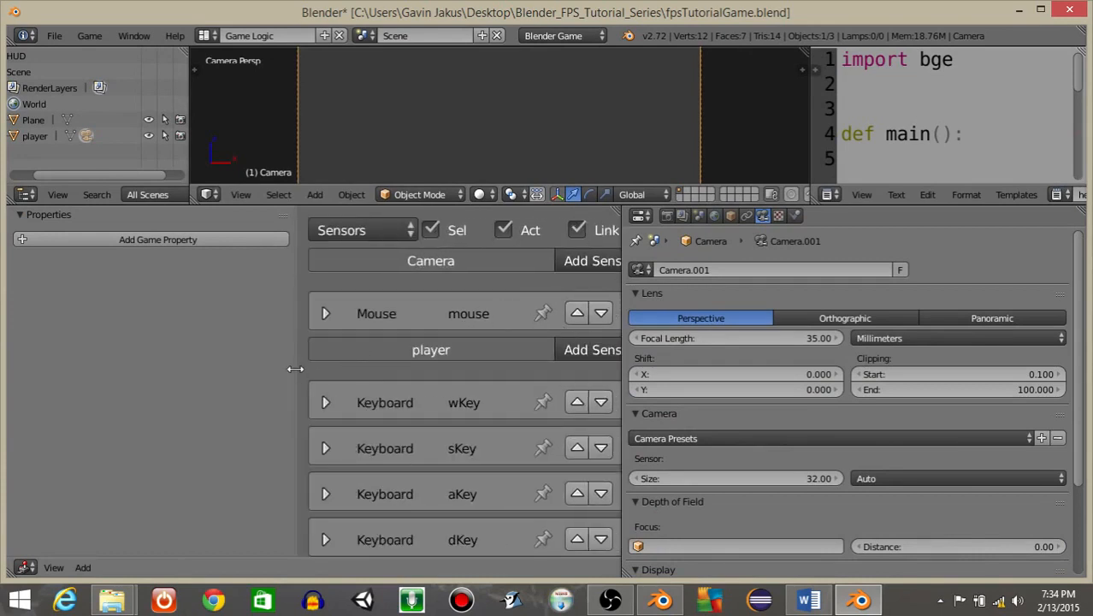
Add an Always sensor to the camera's logic.
{"action": "middle_click_drag", "start_coordinate": [264, 368], "coordinate": [104, 367]}
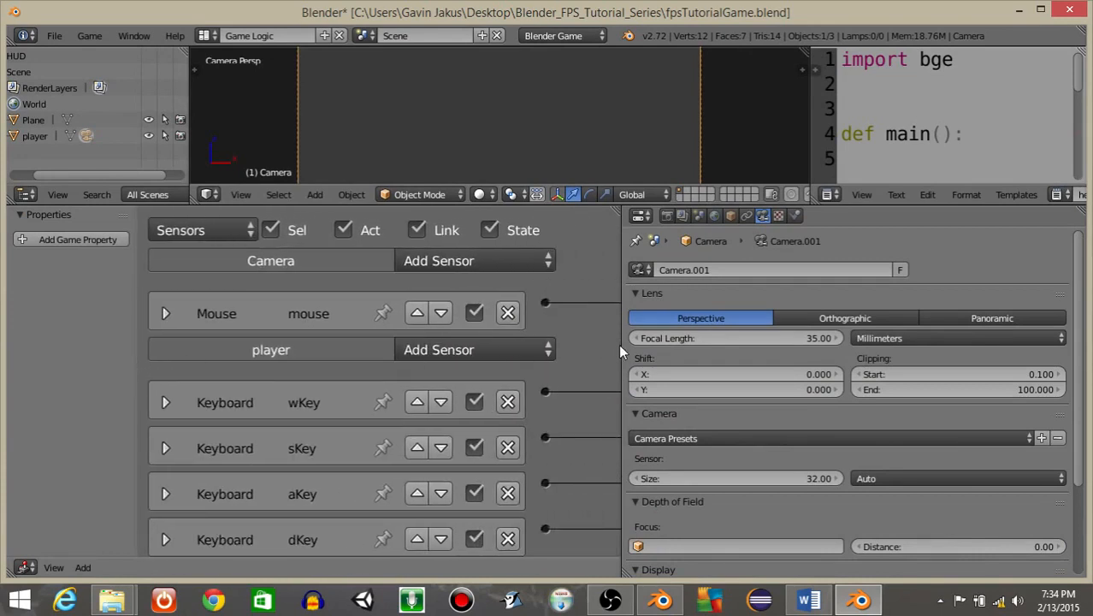
{"action": "left_click_drag", "start_coordinate": [622, 351], "coordinate": [868, 339]}
{"action": "left_click", "coordinate": [436, 261]}
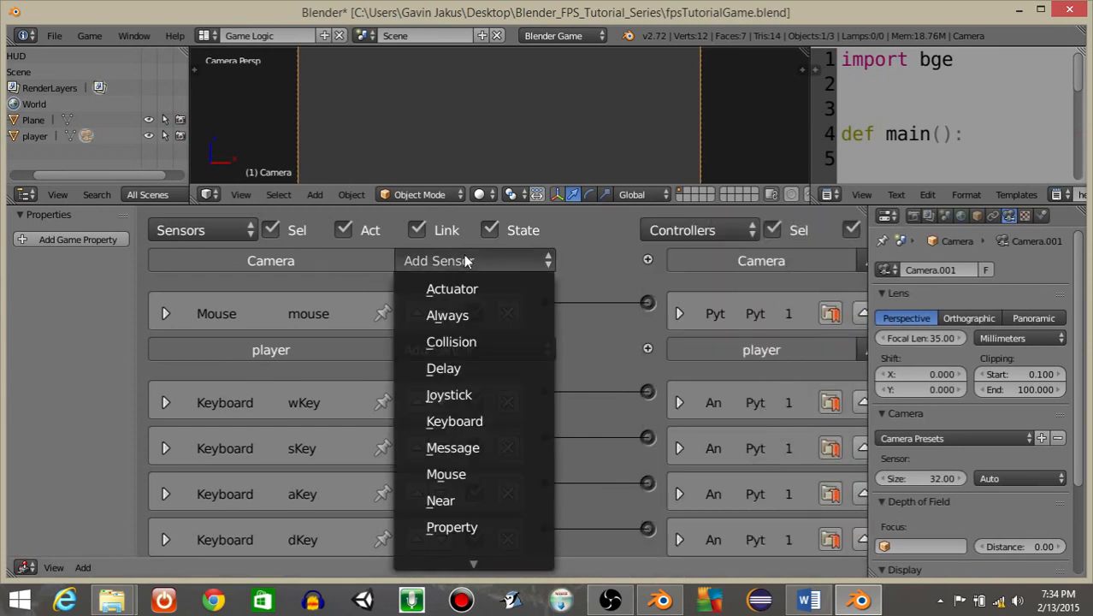
{"action": "left_click", "coordinate": [446, 318]}
{"action": "left_click", "coordinate": [163, 398]}
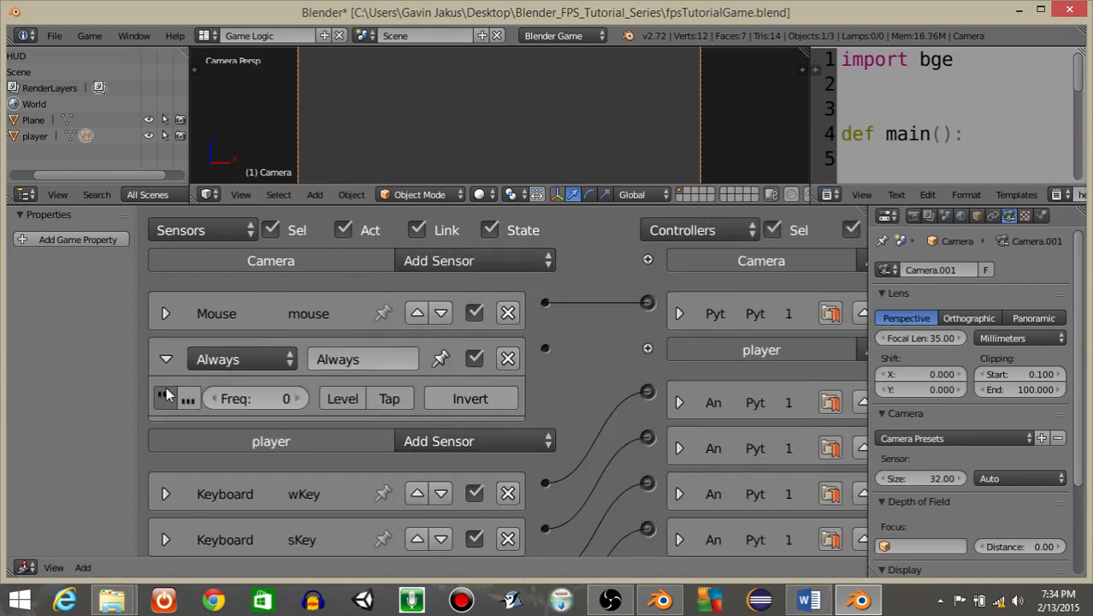
{"action": "left_click", "coordinate": [166, 361]}
Add a Scene actuator to the camera set to Add Overlay Scene with the HUD scene.
{"action": "middle_click_drag", "start_coordinate": [714, 344], "coordinate": [461, 367]}
{"action": "left_click", "coordinate": [750, 261]}
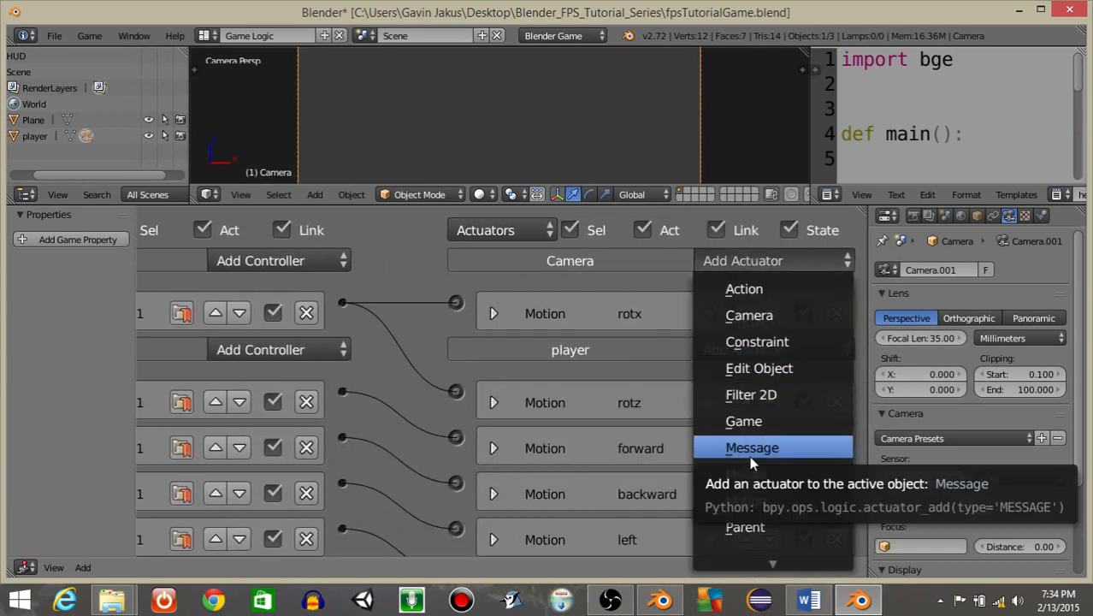
{"action": "mouse_move", "coordinate": [751, 563]}
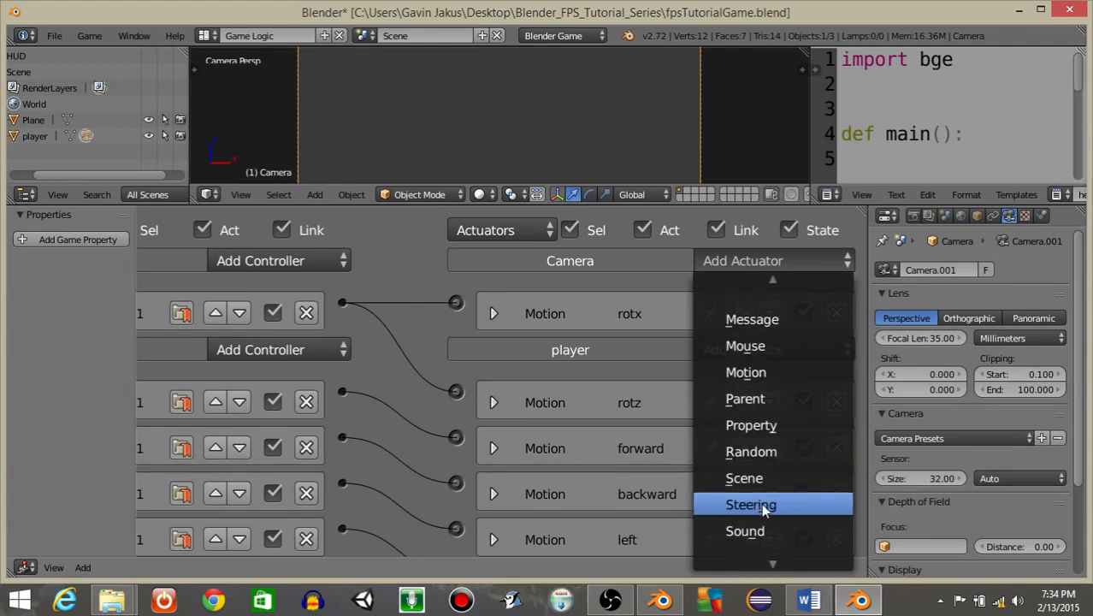
{"action": "left_click", "coordinate": [742, 483]}
{"action": "left_click", "coordinate": [658, 395]}
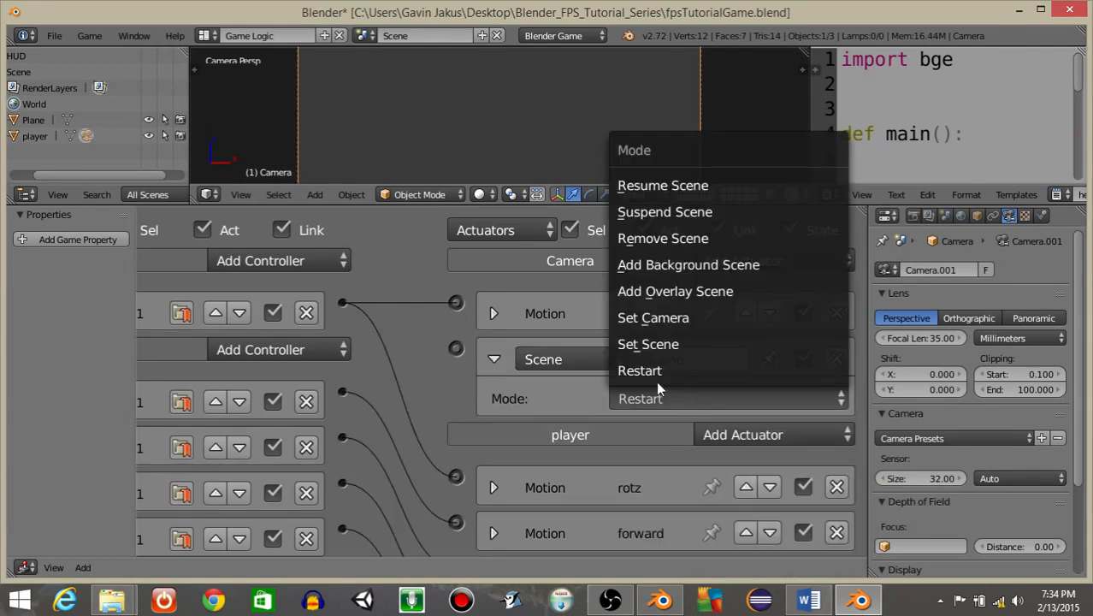
{"action": "left_click", "coordinate": [665, 291]}
{"action": "left_click", "coordinate": [684, 432]}
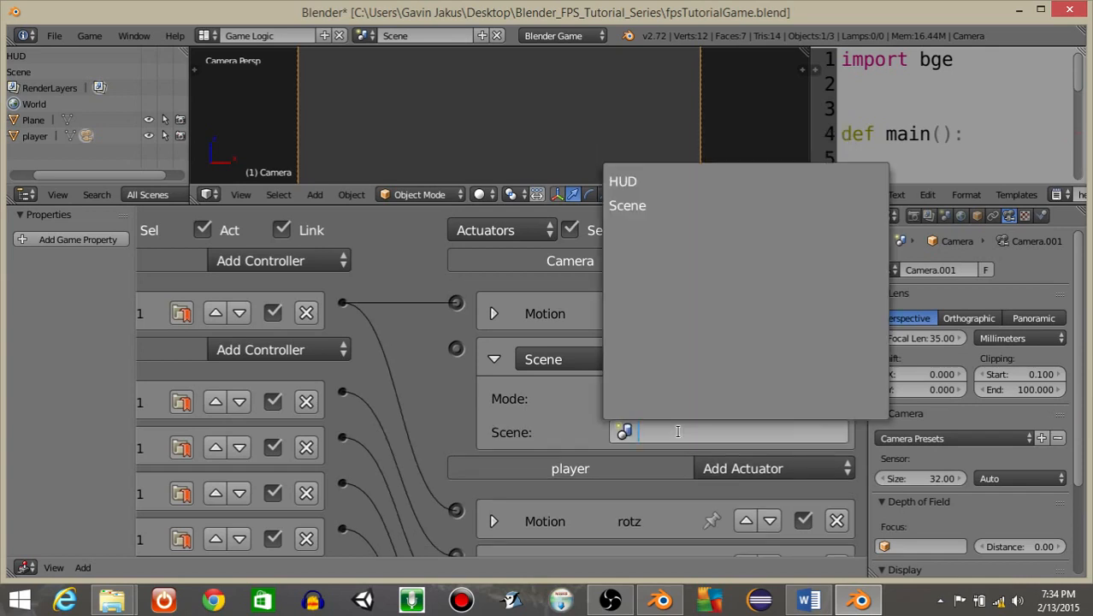
{"action": "left_click", "coordinate": [625, 182]}
Rename the Scene actuator to HUD.
{"action": "left_click", "coordinate": [658, 353]}
{"action": "type", "text": "HUD"}
{"action": "key", "text": "Return"}
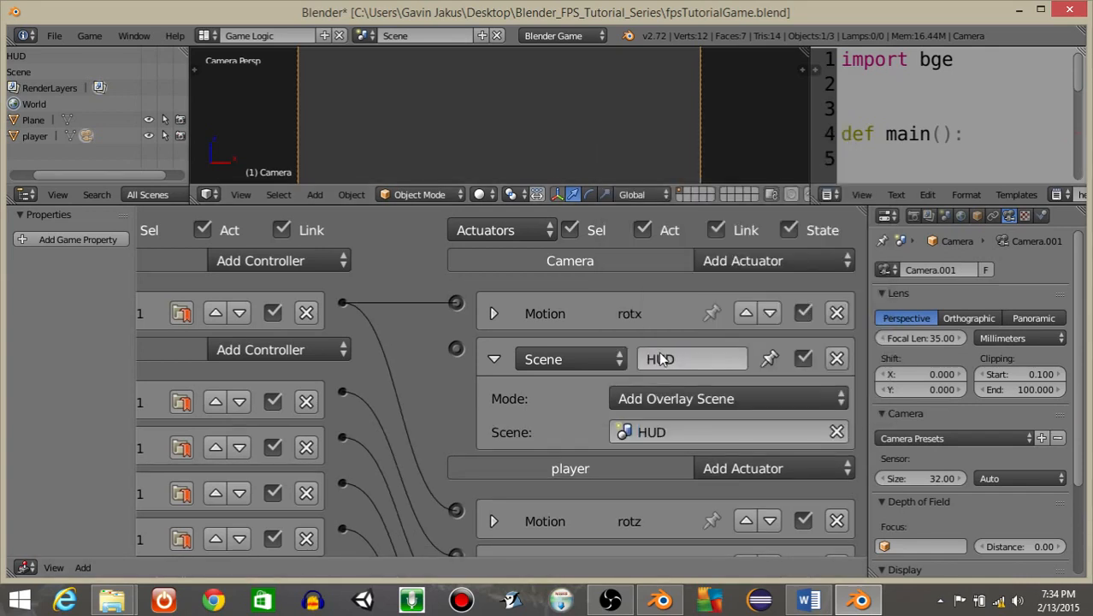
Connect the Always sensor through a new And controller to the HUD Scene actuator.
{"action": "scroll", "coordinate": [593, 358], "scroll_direction": "left", "scroll_amount": 5, "text": "ctrl"}
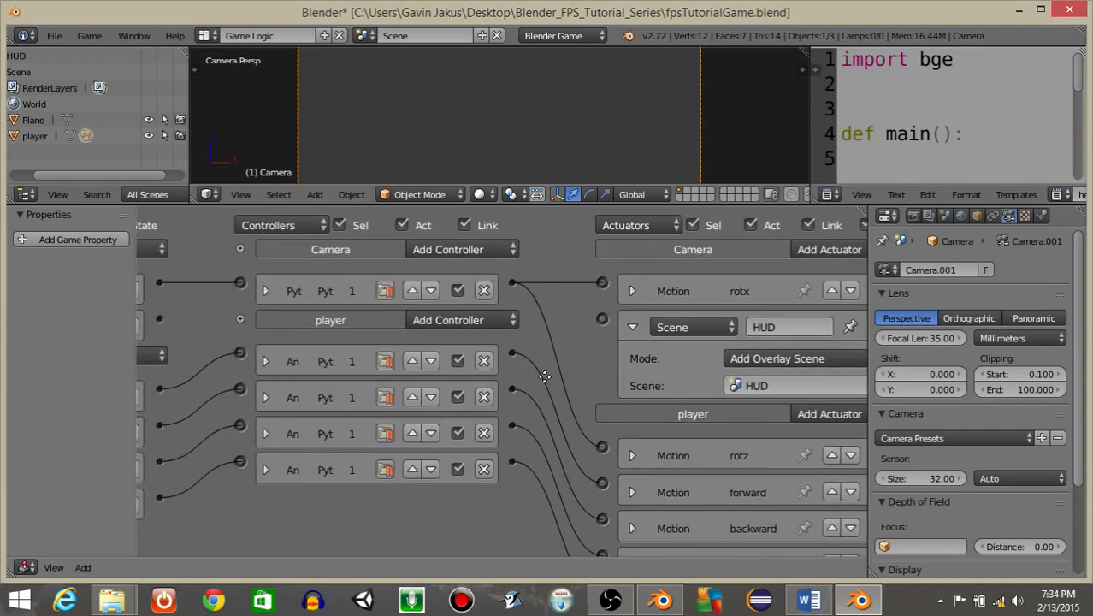
{"action": "scroll", "coordinate": [368, 335], "scroll_direction": "down", "scroll_amount": 3}
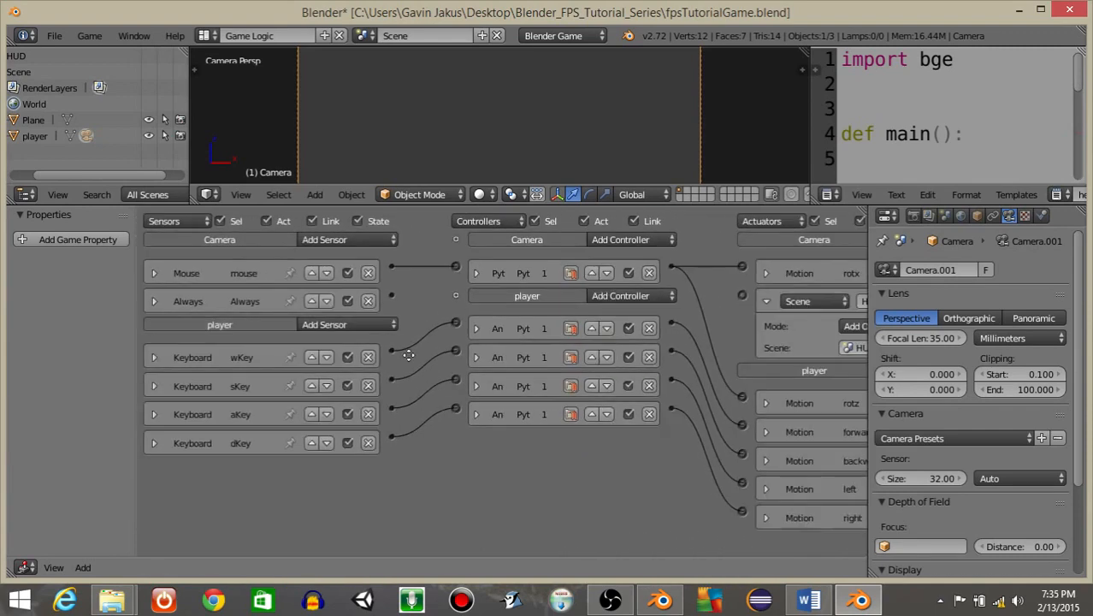
{"action": "left_click_drag", "start_coordinate": [356, 295], "coordinate": [706, 295]}
{"action": "left_click", "coordinate": [729, 303]}
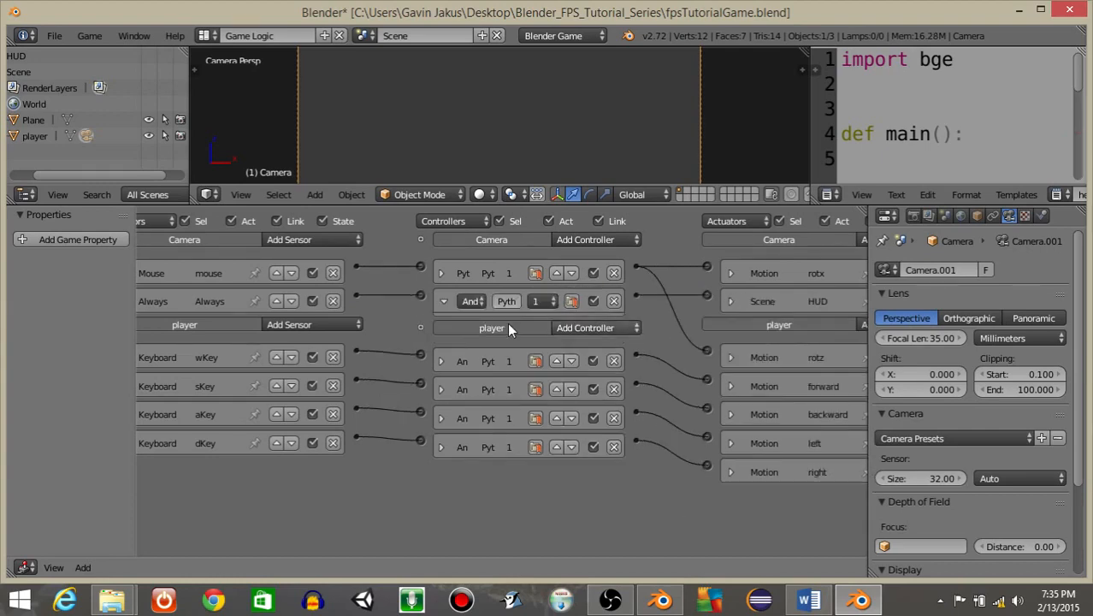
{"action": "left_click", "coordinate": [444, 301]}
Preview the game to check the HUD overlay on the main scene.
{"action": "scroll", "coordinate": [322, 311], "scroll_direction": "left", "scroll_amount": 2, "text": "ctrl"}
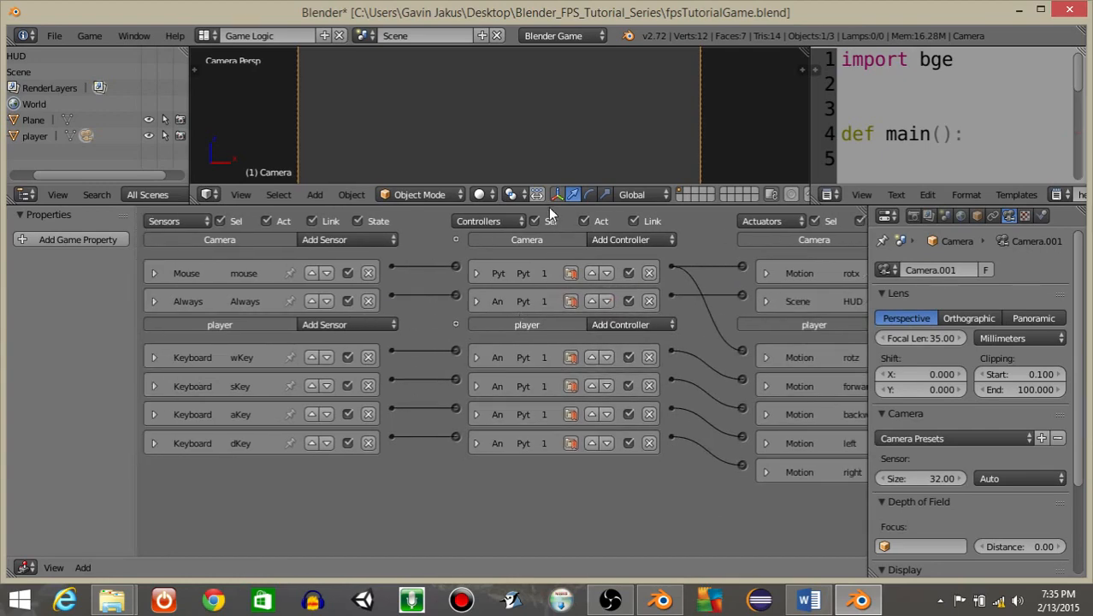
{"action": "left_click_drag", "start_coordinate": [549, 206], "coordinate": [549, 443]}
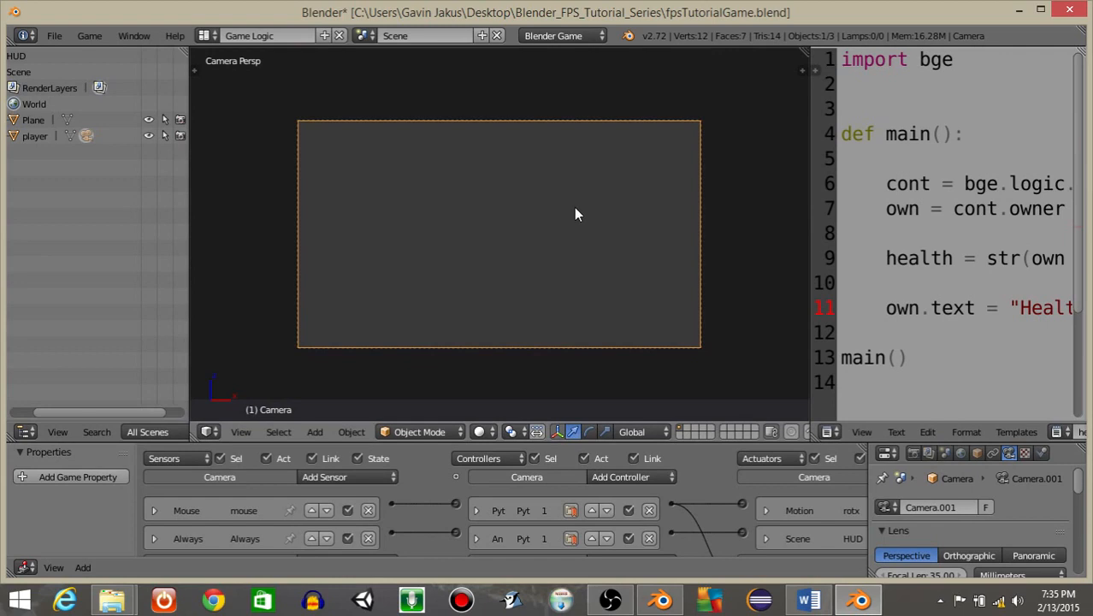
{"action": "key", "text": "p"}
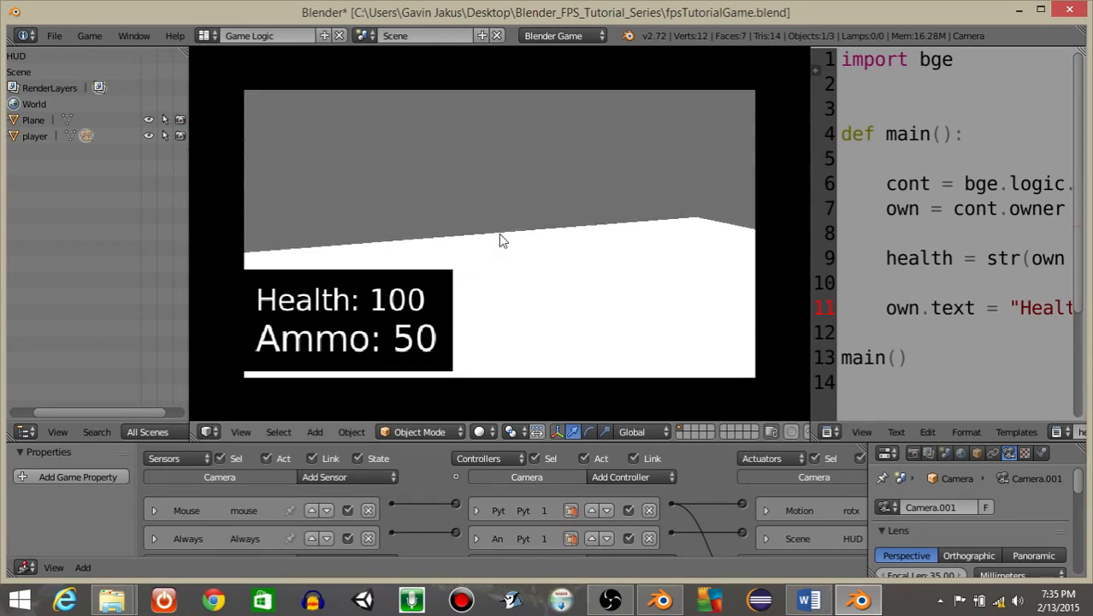
{"action": "key", "text": "Escape"}
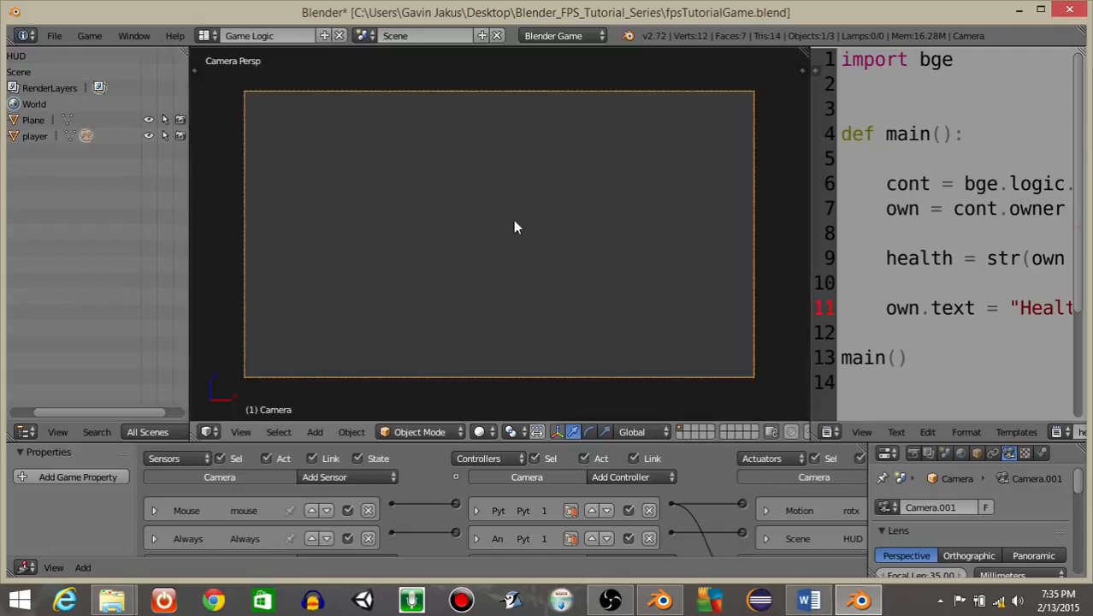
Select the ground plane and set its material's diffuse color to green.
{"action": "middle_click_drag", "start_coordinate": [643, 228], "coordinate": [546, 252]}
{"action": "scroll", "coordinate": [550, 253], "scroll_direction": "down", "scroll_amount": 10}
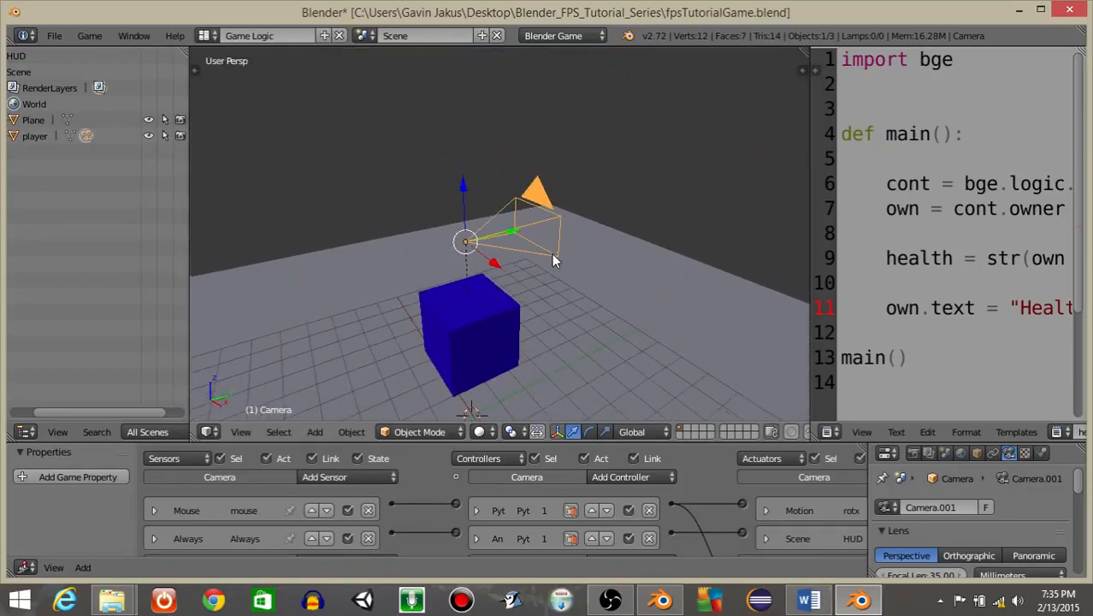
{"action": "right_click", "coordinate": [588, 330]}
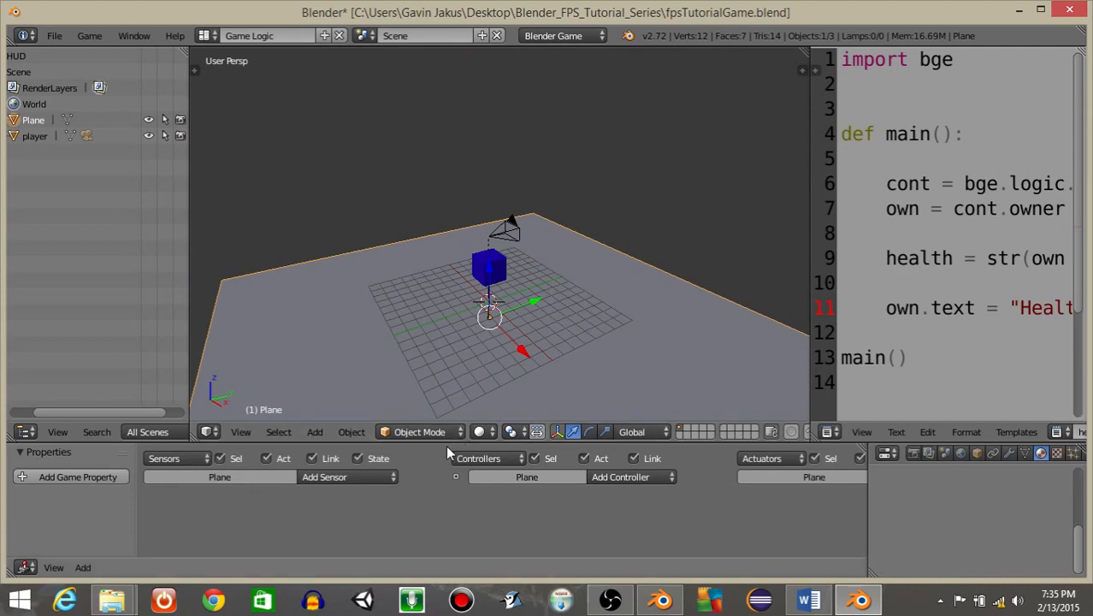
{"action": "left_click_drag", "start_coordinate": [444, 442], "coordinate": [440, 308]}
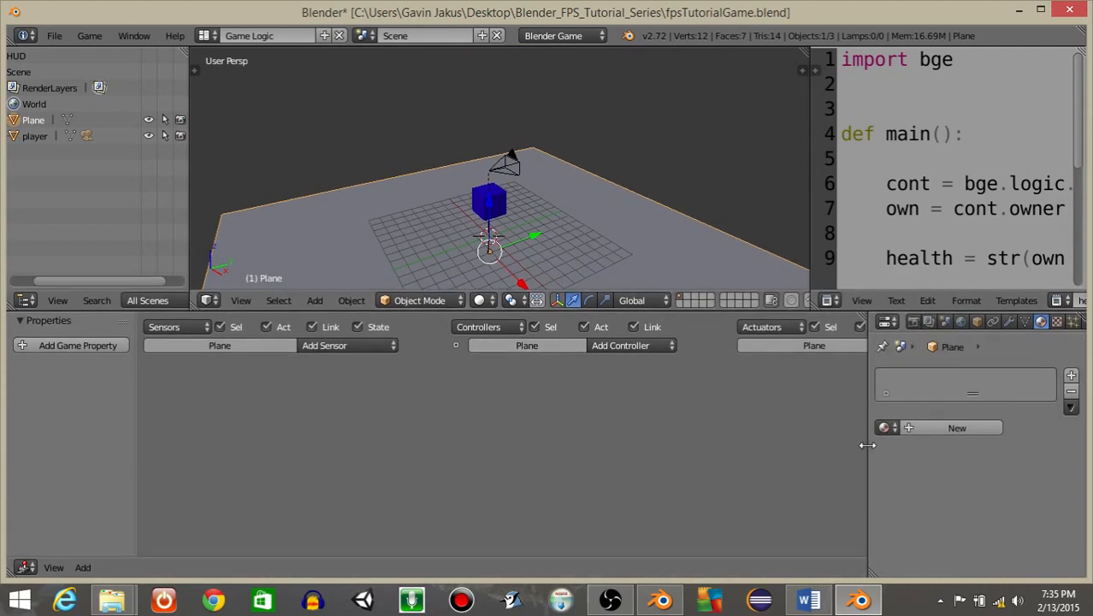
{"action": "left_click_drag", "start_coordinate": [868, 438], "coordinate": [548, 438]}
{"action": "left_click", "coordinate": [635, 430]}
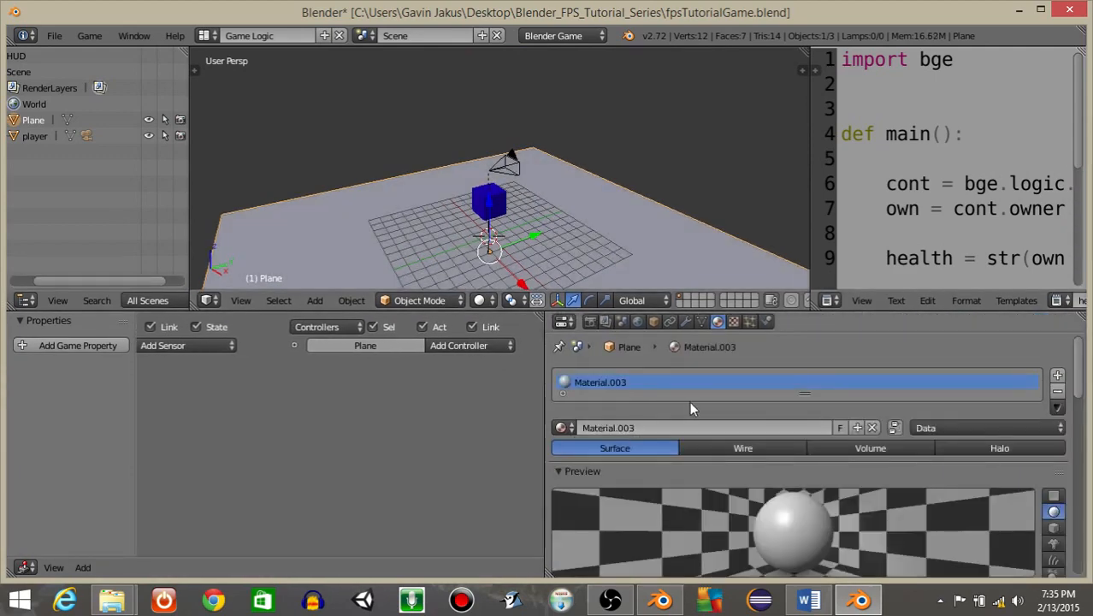
{"action": "scroll", "coordinate": [689, 401], "scroll_direction": "down", "scroll_amount": 6}
{"action": "scroll", "coordinate": [689, 401], "scroll_direction": "down", "scroll_amount": 2}
{"action": "scroll", "coordinate": [669, 394], "scroll_direction": "up", "scroll_amount": 10}
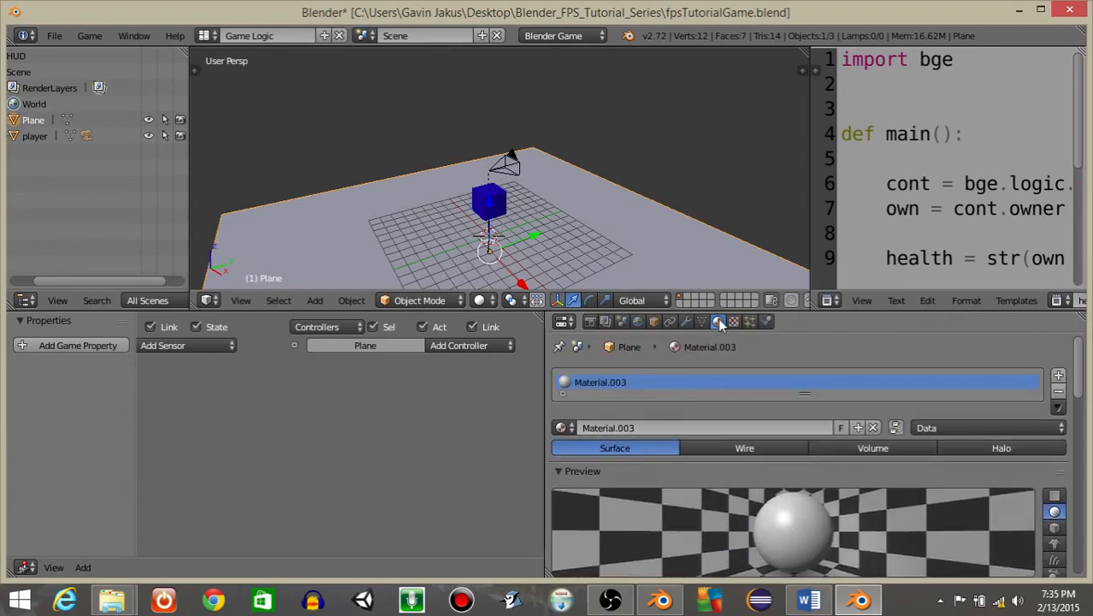
{"action": "scroll", "coordinate": [684, 414], "scroll_direction": "down", "scroll_amount": 6}
{"action": "left_click", "coordinate": [648, 401]}
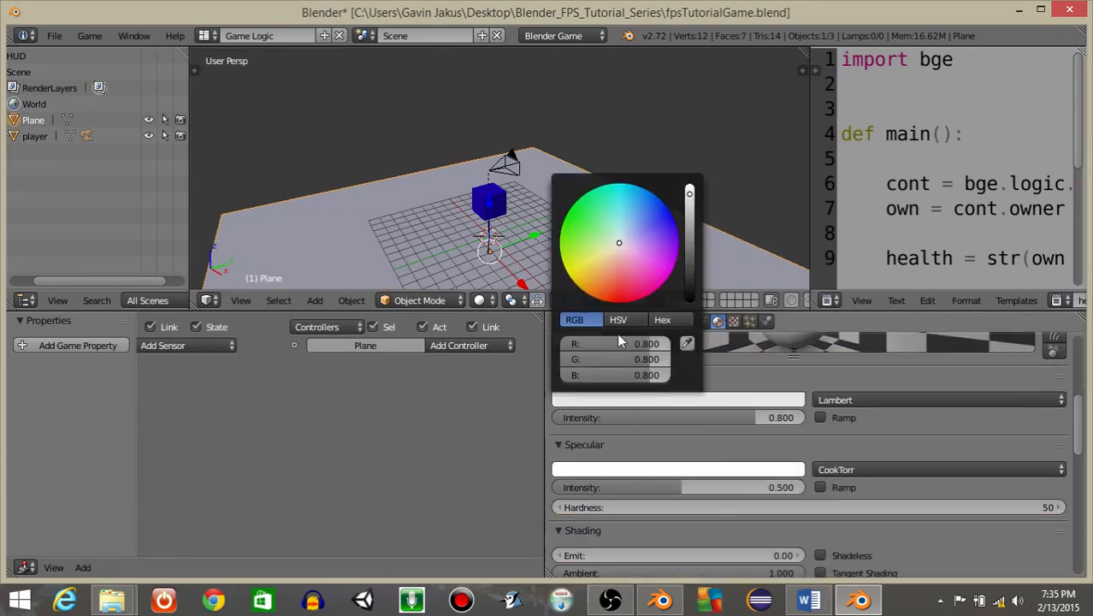
{"action": "left_click", "coordinate": [571, 259]}
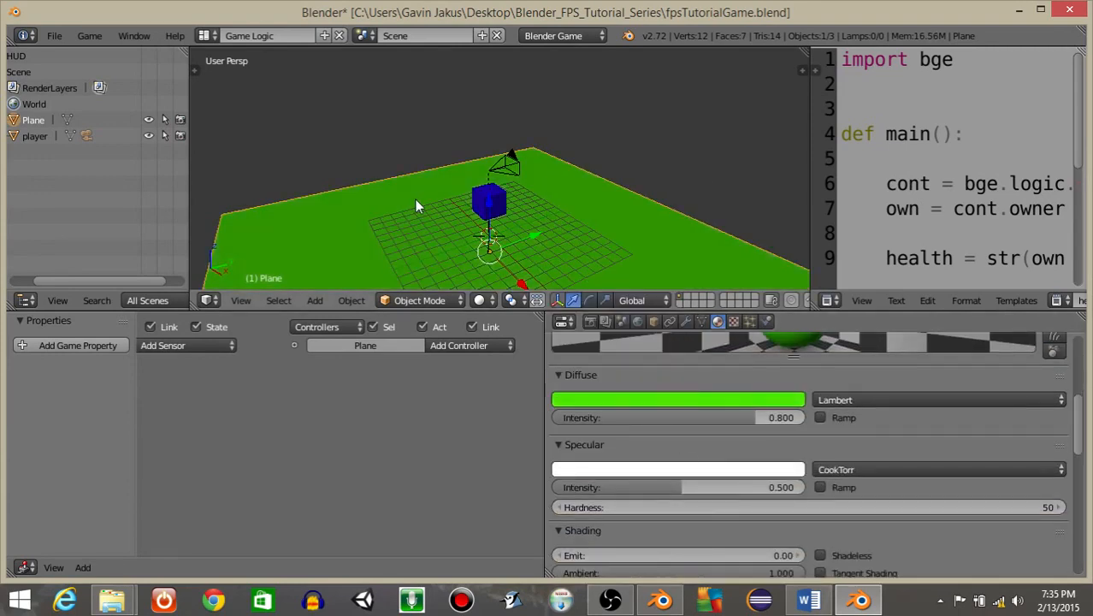
Switch to the camera view and preview the game.
{"action": "key", "text": "KP_0"}
{"action": "key", "text": "p"}
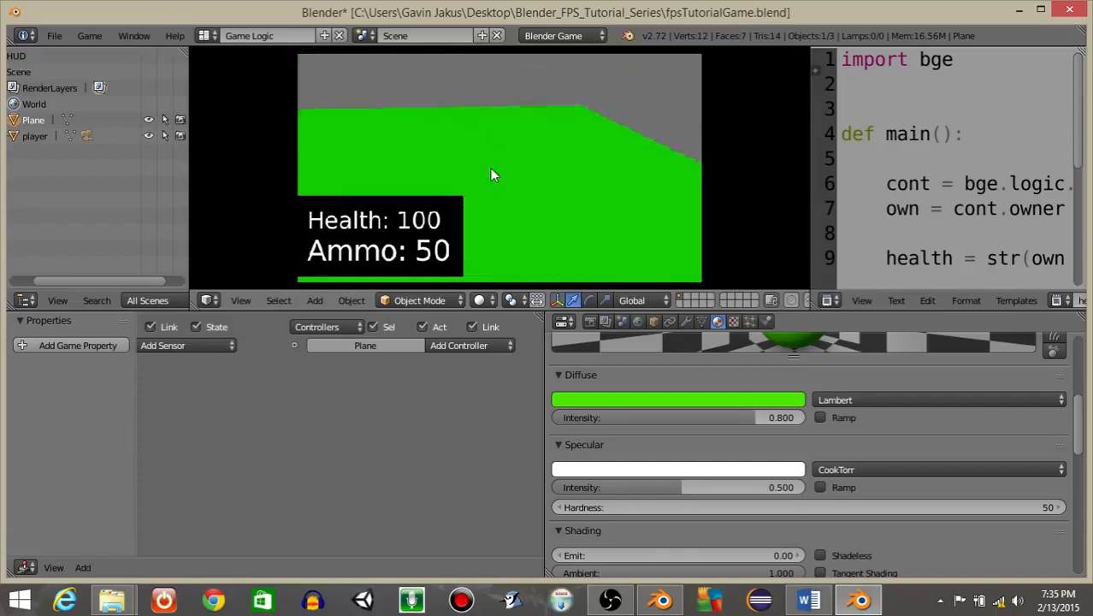
{"action": "key", "text": "Escape"}
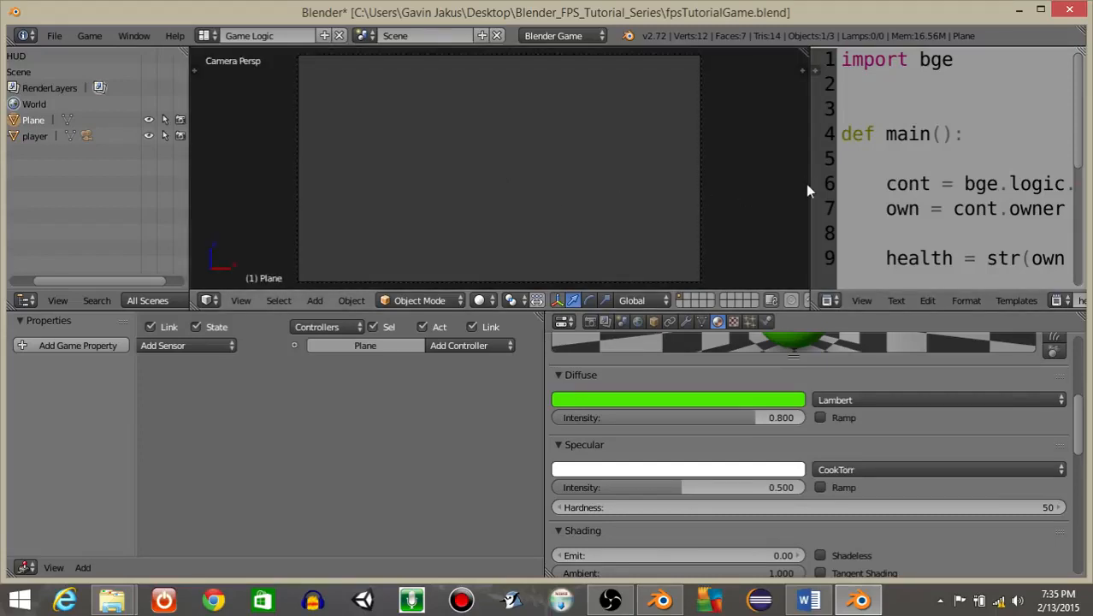
Select the player cube and add a Float game property named player.
{"action": "left_click_drag", "start_coordinate": [479, 310], "coordinate": [481, 444]}
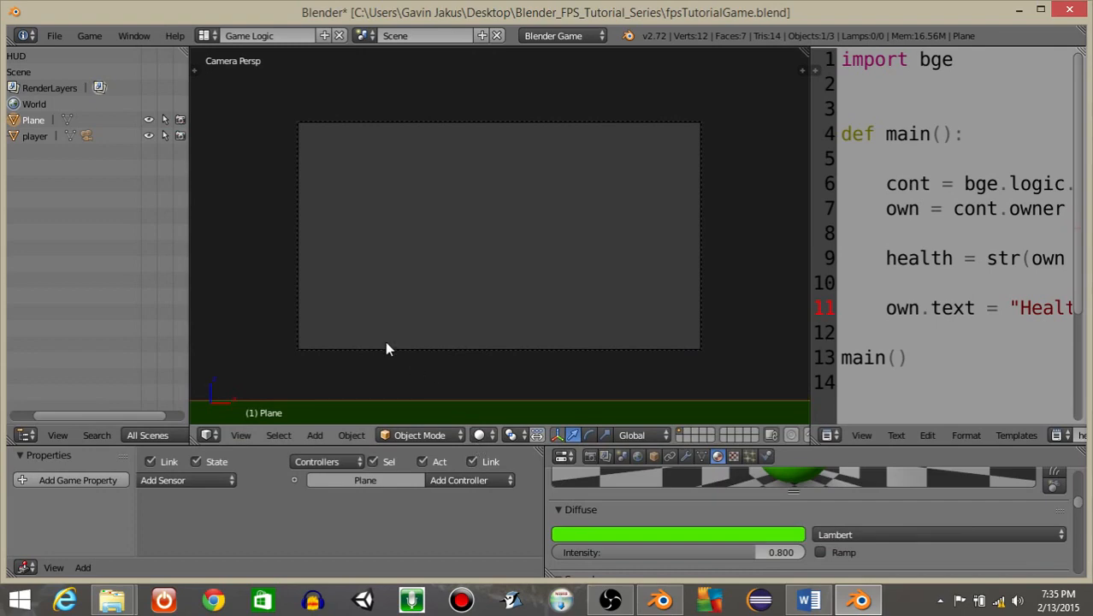
{"action": "right_click", "coordinate": [295, 219]}
{"action": "middle_click_drag", "start_coordinate": [718, 261], "coordinate": [491, 270]}
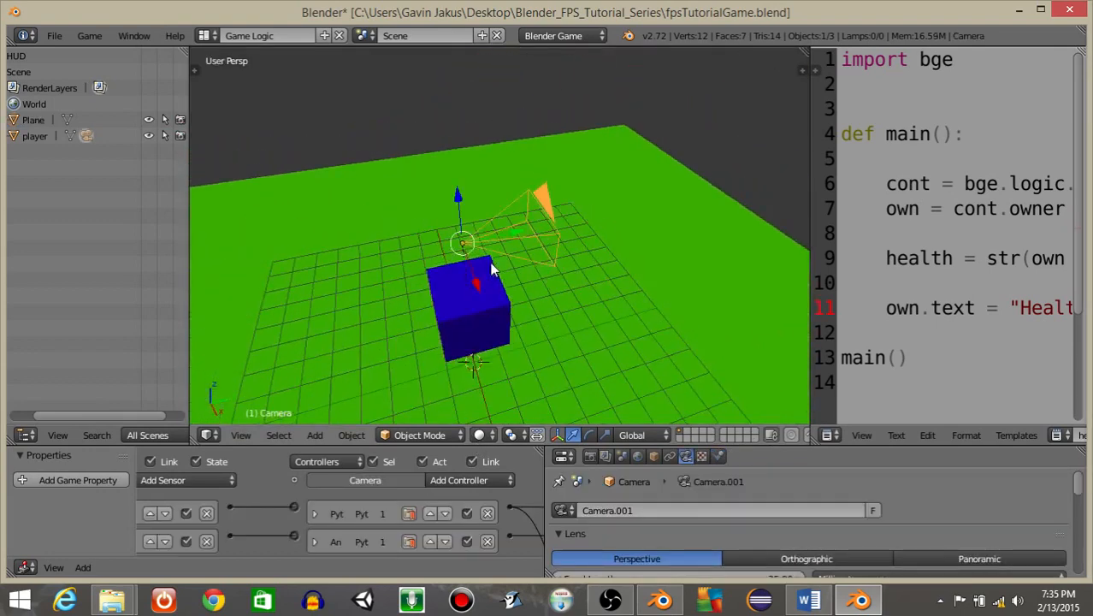
{"action": "scroll", "coordinate": [492, 270], "scroll_direction": "down", "scroll_amount": 2}
{"action": "right_click", "coordinate": [484, 279]}
{"action": "right_click", "coordinate": [485, 279]}
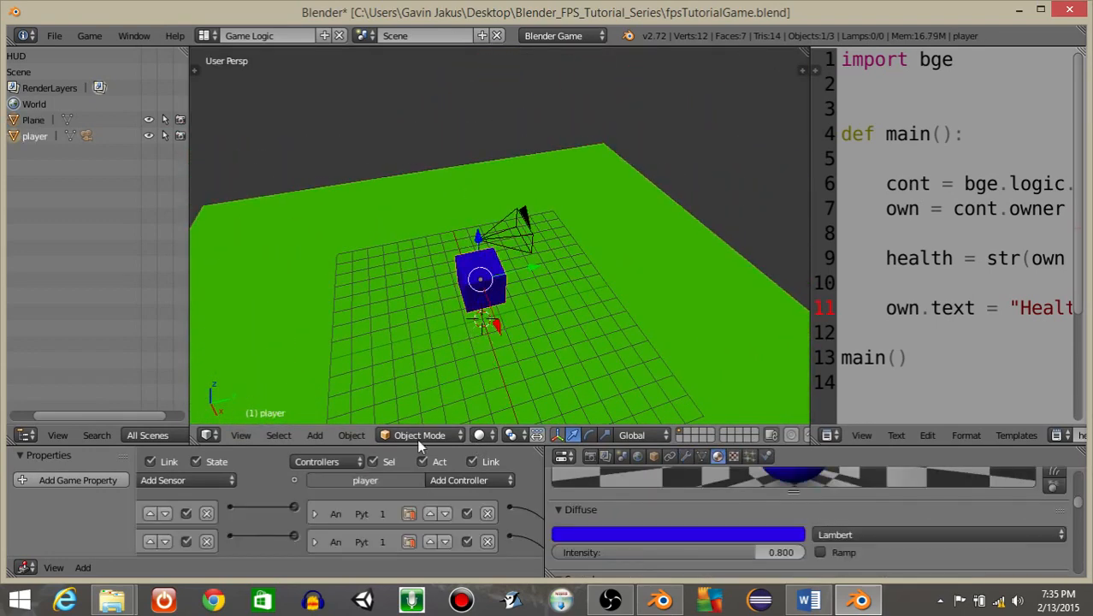
{"action": "left_click_drag", "start_coordinate": [419, 442], "coordinate": [419, 311]}
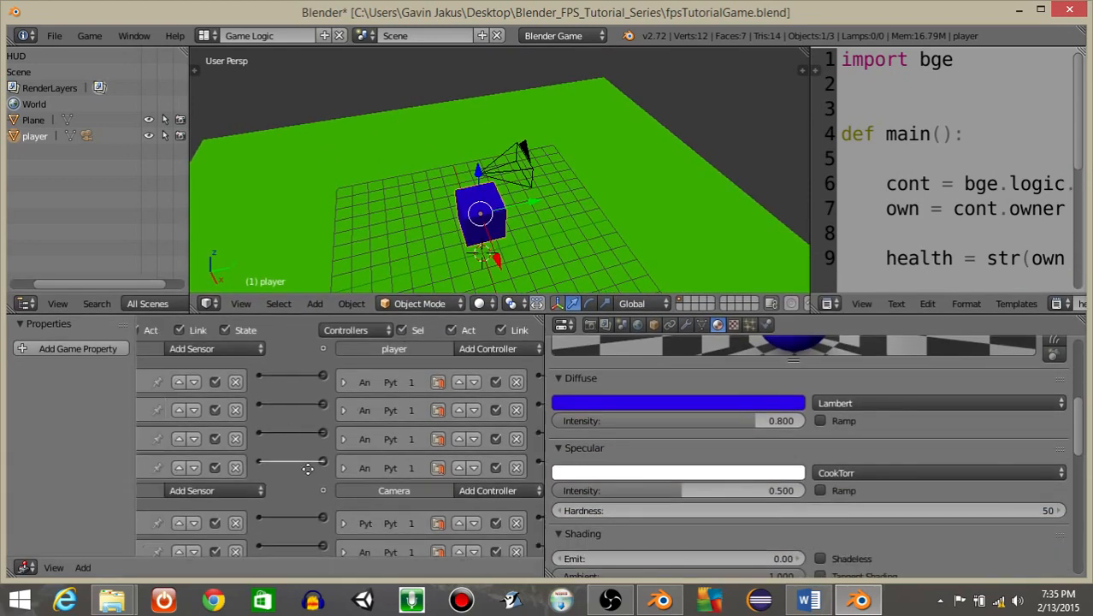
{"action": "middle_click_drag", "start_coordinate": [308, 468], "coordinate": [481, 473]}
{"action": "middle_click_drag", "start_coordinate": [258, 455], "coordinate": [375, 453]}
{"action": "left_click_drag", "start_coordinate": [141, 454], "coordinate": [338, 453]}
{"action": "left_click", "coordinate": [187, 348]}
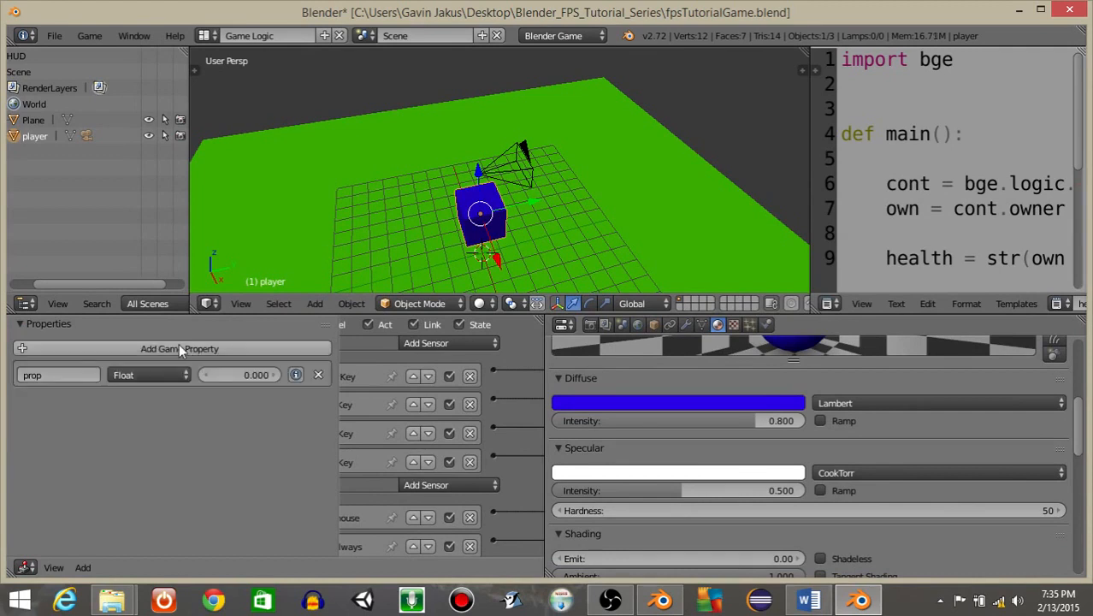
{"action": "left_click", "coordinate": [148, 372]}
{"action": "left_click", "coordinate": [56, 368]}
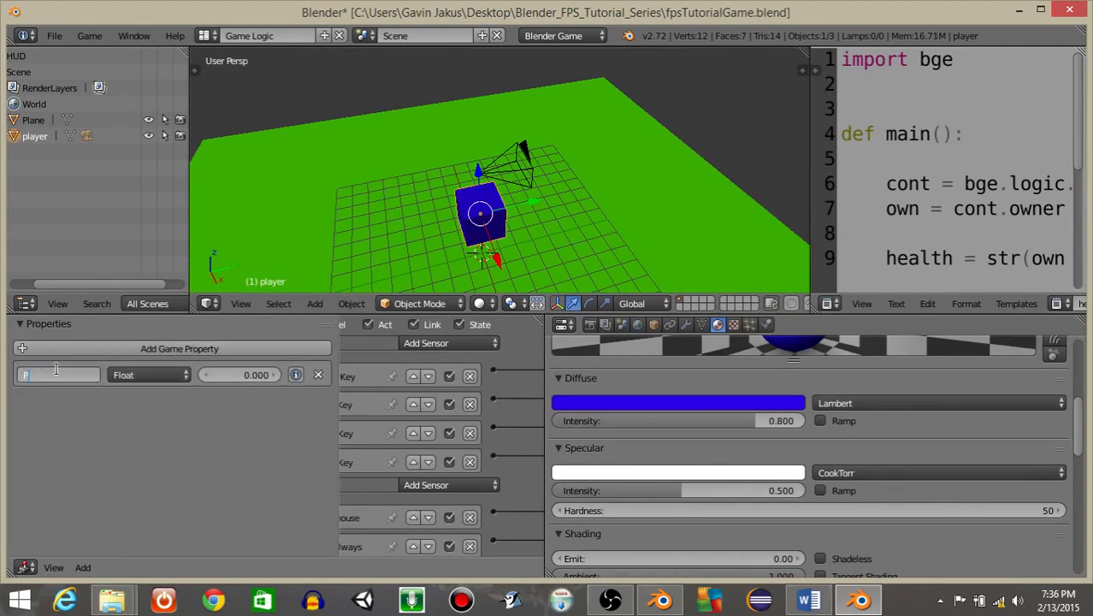
{"action": "key", "text": "Caps_Lock"}
{"action": "key", "text": "BackSpace"}
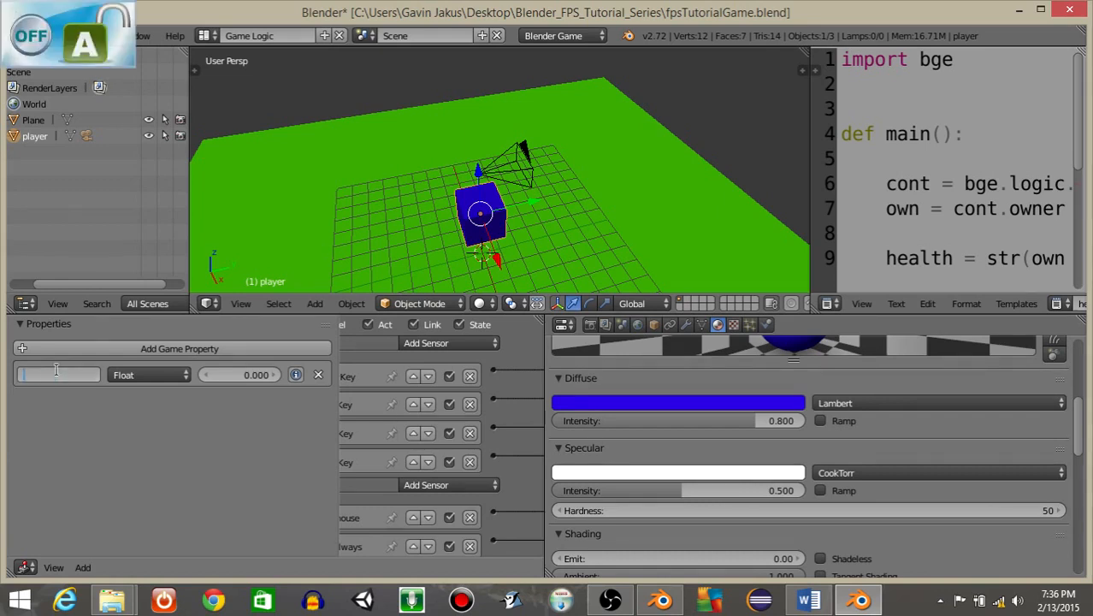
{"action": "type", "text": "player"}
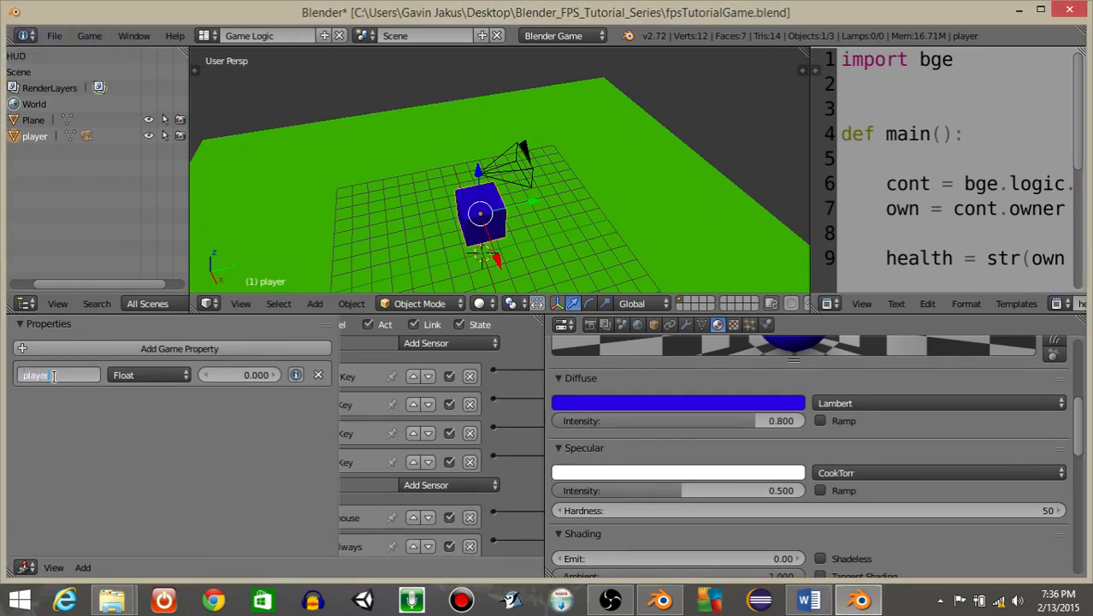
{"action": "key", "text": "Return"}
Add a new cube to the main scene.
{"action": "middle_click_drag", "start_coordinate": [350, 206], "coordinate": [415, 177]}
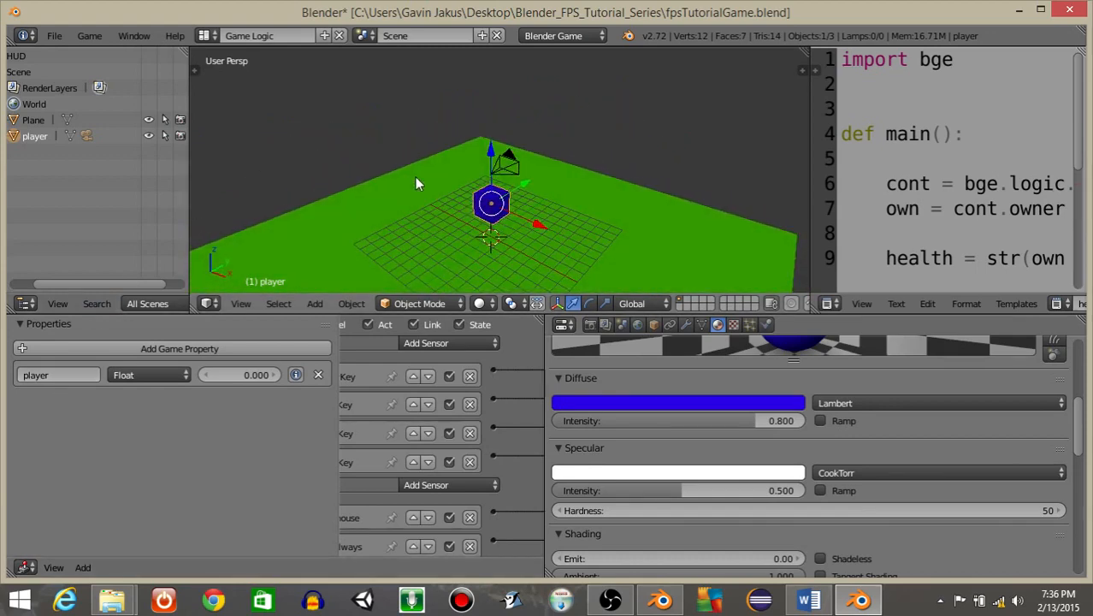
{"action": "key", "text": "space"}
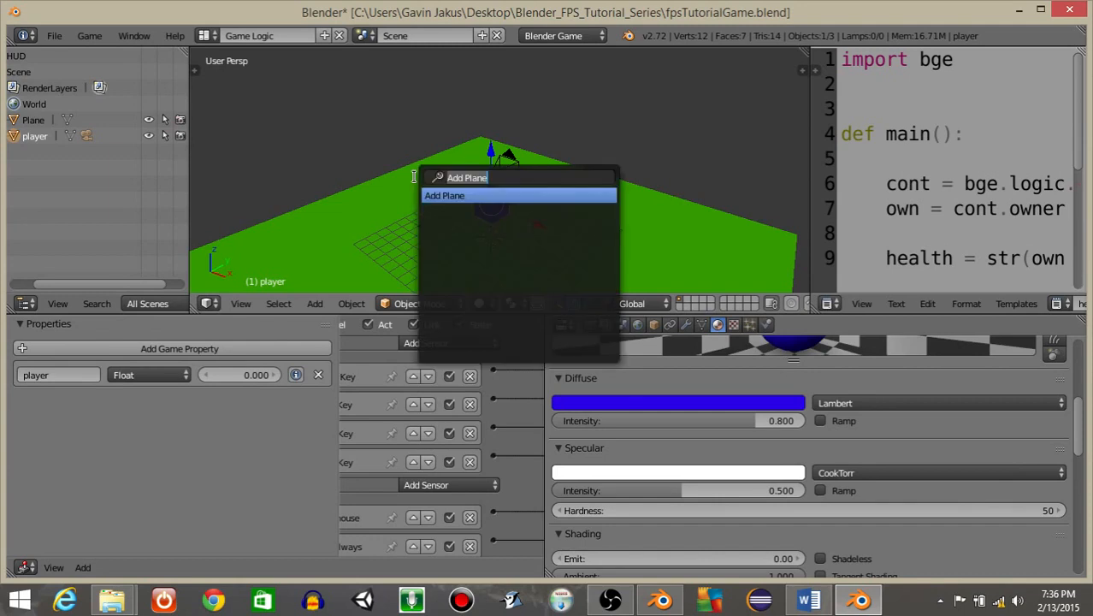
{"action": "type", "text": "add cu"}
{"action": "key", "text": "Return"}
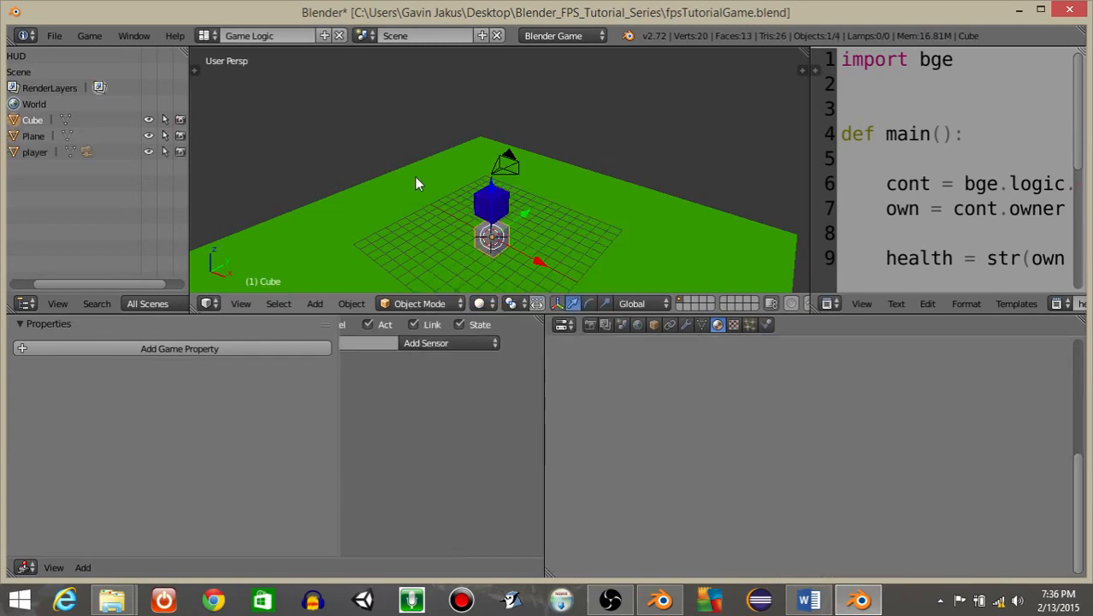
Move the new cube away from the player to about -17.3 on the Y axis.
{"action": "key", "text": "g"}
{"action": "left_click_drag", "start_coordinate": [435, 245], "coordinate": [434, 246]}
{"action": "scroll", "coordinate": [462, 235], "scroll_direction": "down", "scroll_amount": 3}
{"action": "middle_click_drag", "start_coordinate": [522, 223], "coordinate": [564, 280]}
{"action": "key", "text": "g"}
{"action": "left_click", "coordinate": [410, 210]}
Rename the new cube as pickUp.
{"action": "left_click", "coordinate": [653, 324]}
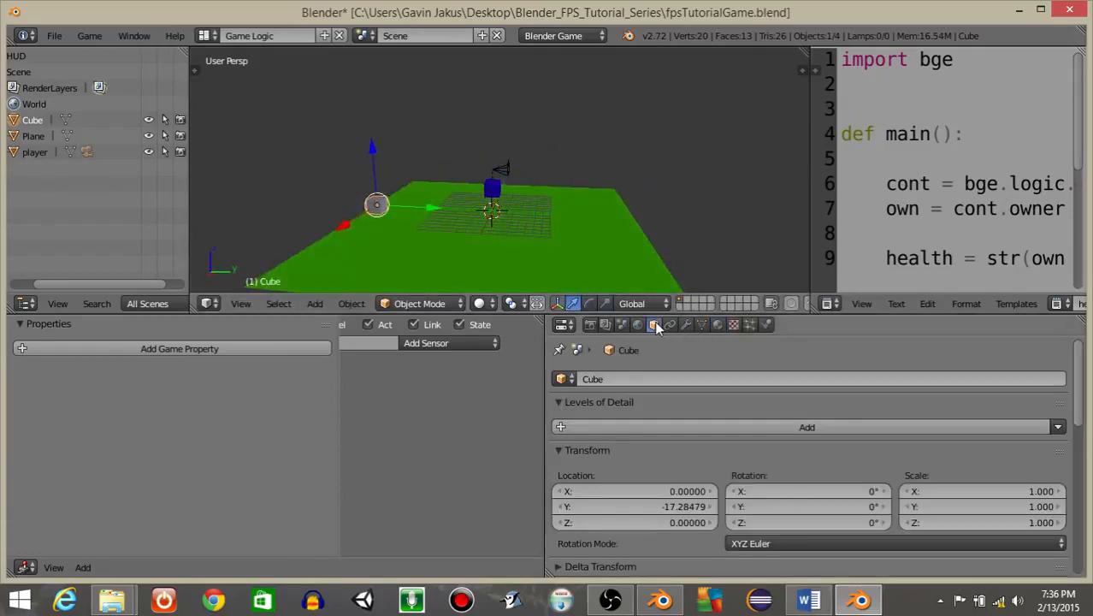
{"action": "left_click", "coordinate": [619, 379]}
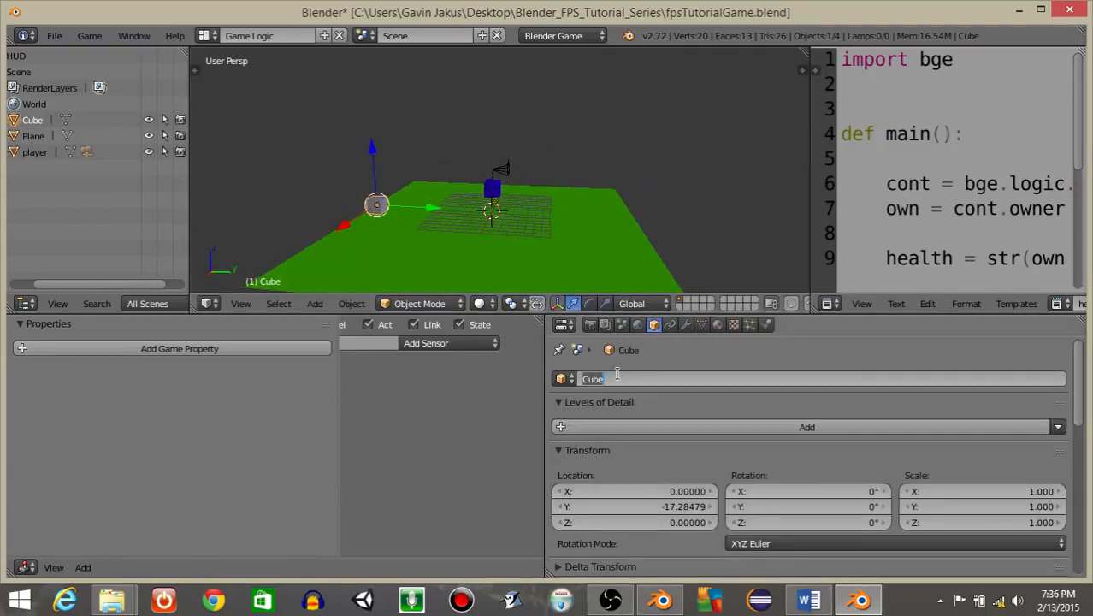
{"action": "type", "text": "pickUp"}
{"action": "key", "text": "Return"}
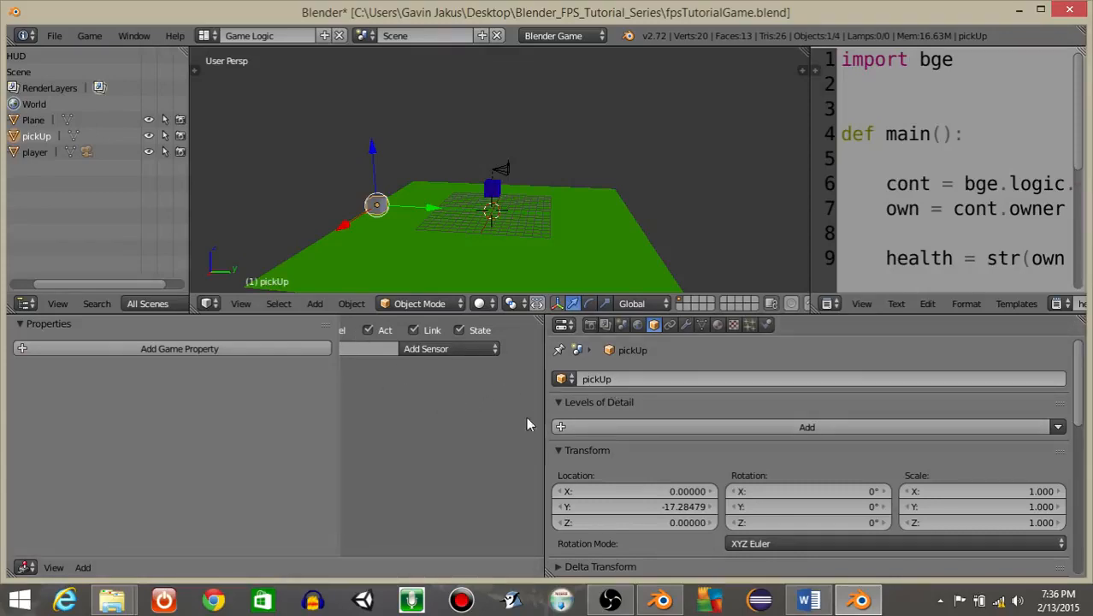
Set the pickUp cube's physics type to Character and enable Actor.
{"action": "left_click", "coordinate": [765, 326]}
{"action": "left_click", "coordinate": [746, 398]}
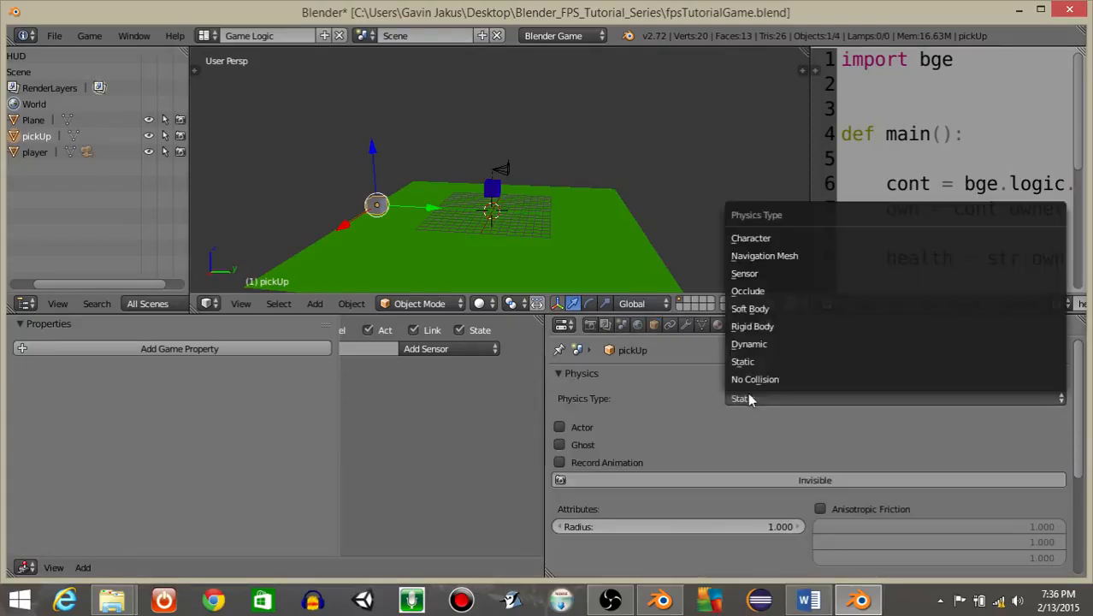
{"action": "left_click", "coordinate": [737, 230]}
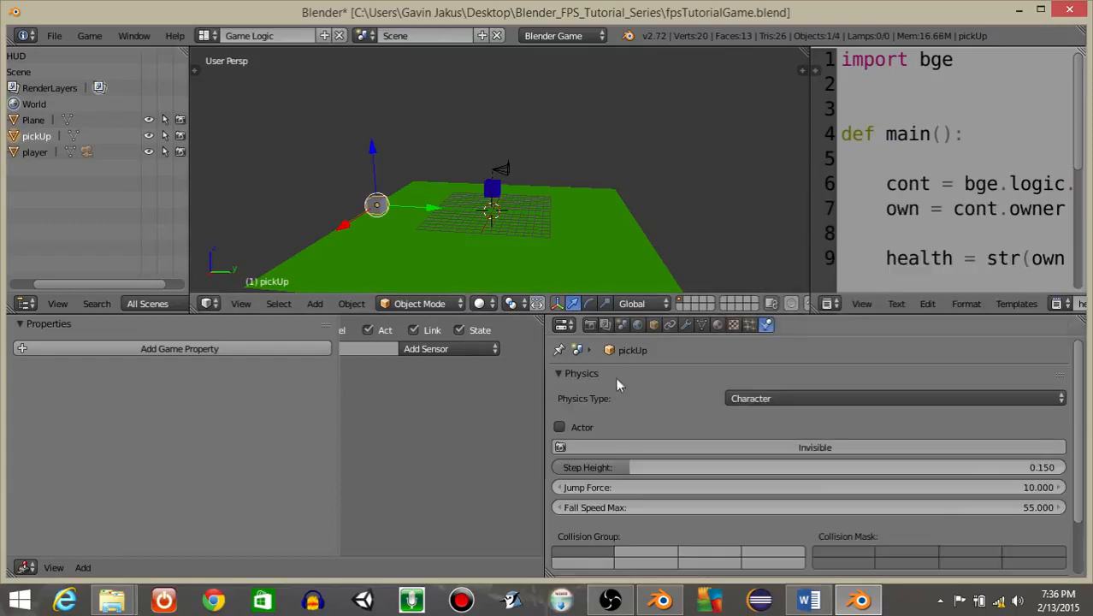
{"action": "left_click", "coordinate": [559, 426]}
{"action": "left_click_drag", "start_coordinate": [543, 418], "coordinate": [610, 409]}
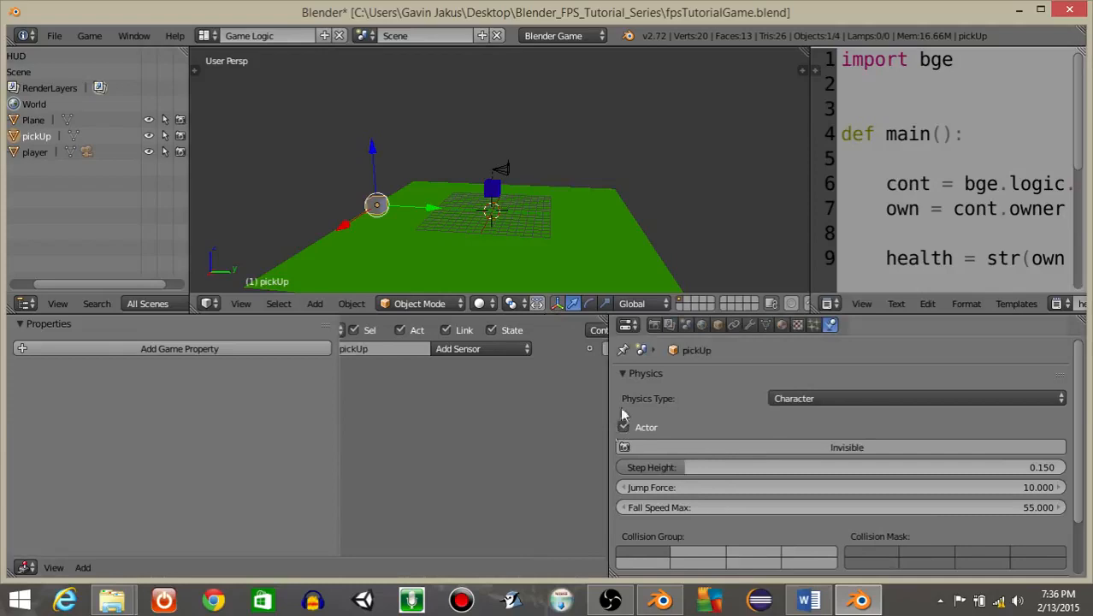
Add a new material to the pickUp cube with a blue diffuse color and Shadeless enabled.
{"action": "left_click", "coordinate": [781, 325]}
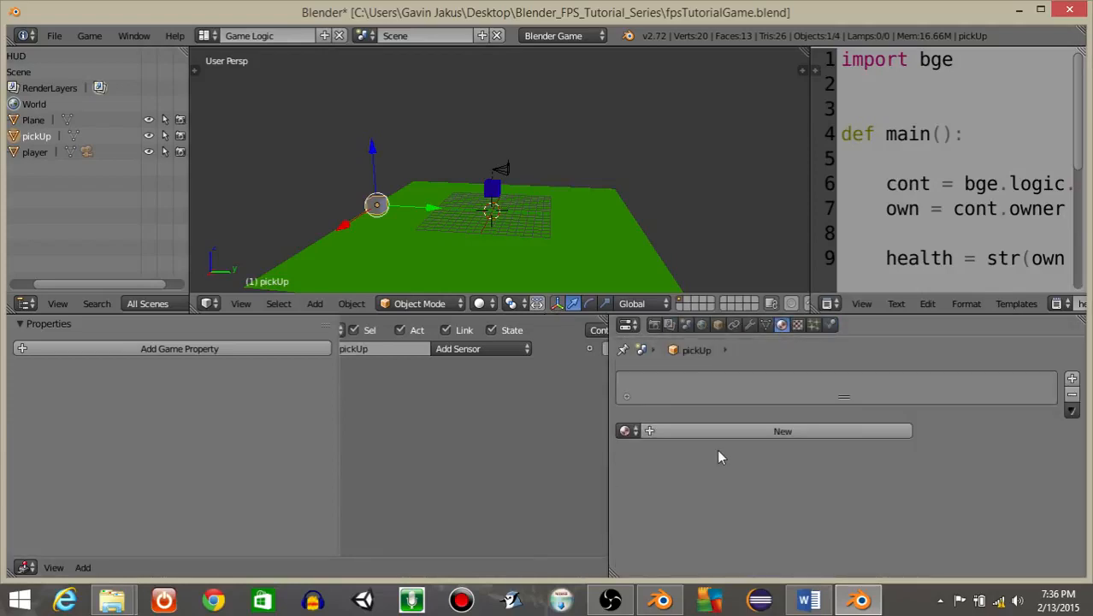
{"action": "left_click", "coordinate": [767, 432]}
{"action": "scroll", "coordinate": [762, 431], "scroll_direction": "down", "scroll_amount": 5}
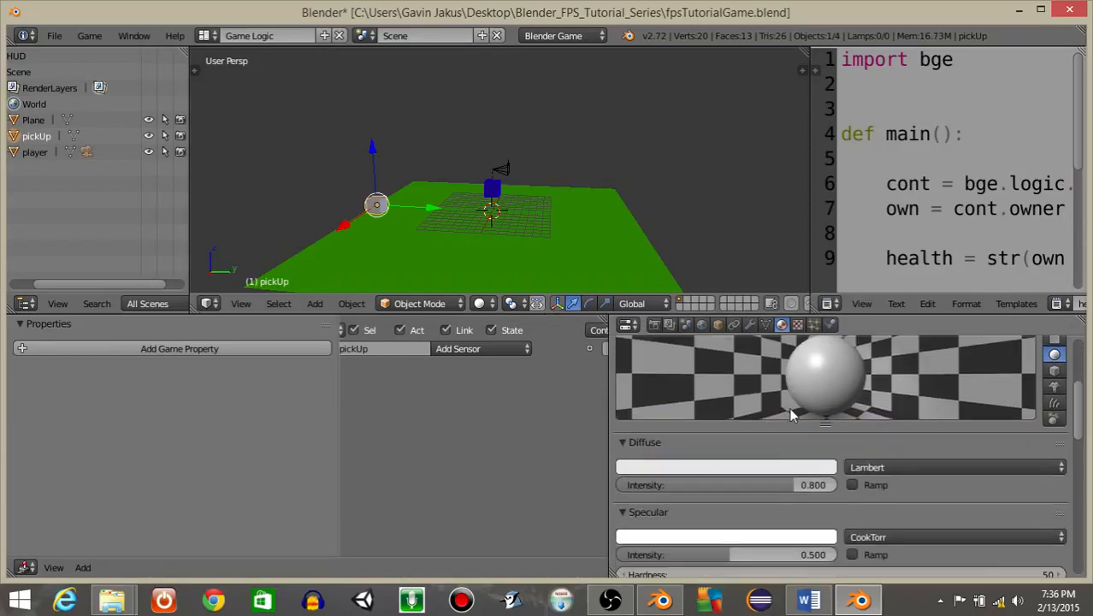
{"action": "left_click", "coordinate": [727, 466]}
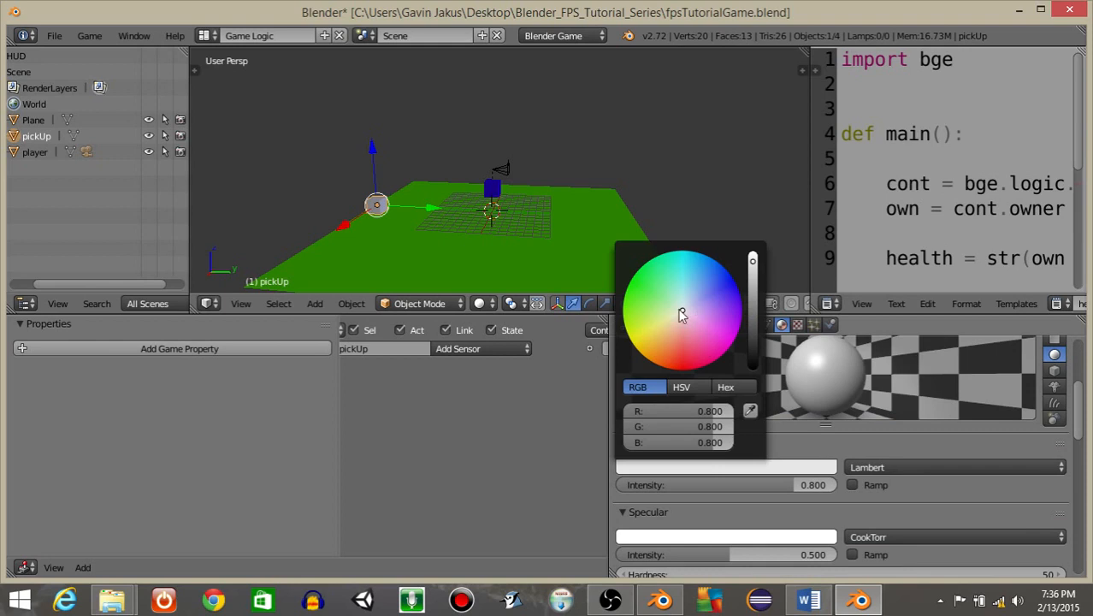
{"action": "left_click_drag", "start_coordinate": [682, 300], "coordinate": [702, 256]}
{"action": "scroll", "coordinate": [781, 432], "scroll_direction": "down", "scroll_amount": 4}
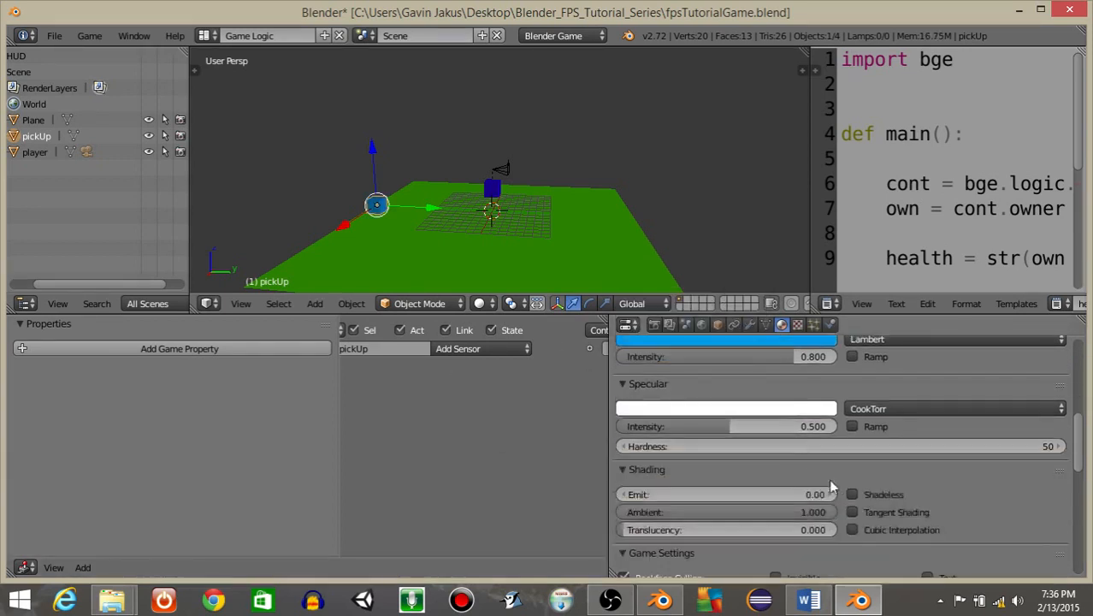
{"action": "left_click", "coordinate": [851, 494]}
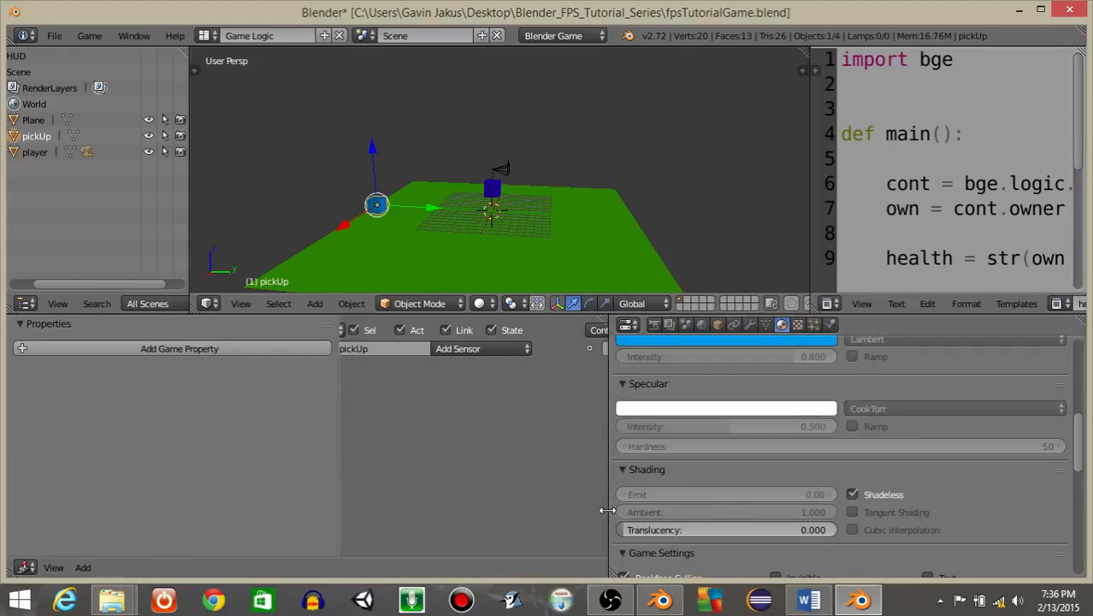
{"action": "left_click_drag", "start_coordinate": [609, 506], "coordinate": [804, 488]}
Add a Collision sensor to pickUp, name it collision, and enable Tap.
{"action": "scroll", "coordinate": [505, 445], "scroll_direction": "up", "scroll_amount": 3}
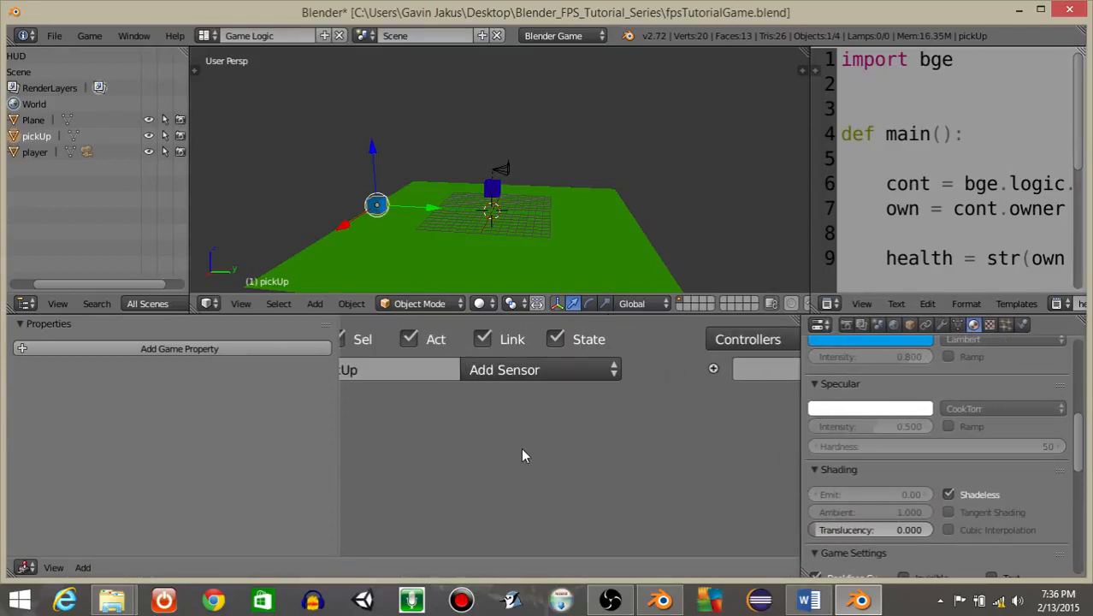
{"action": "middle_click_drag", "start_coordinate": [409, 437], "coordinate": [576, 440]}
{"action": "left_click", "coordinate": [659, 375]}
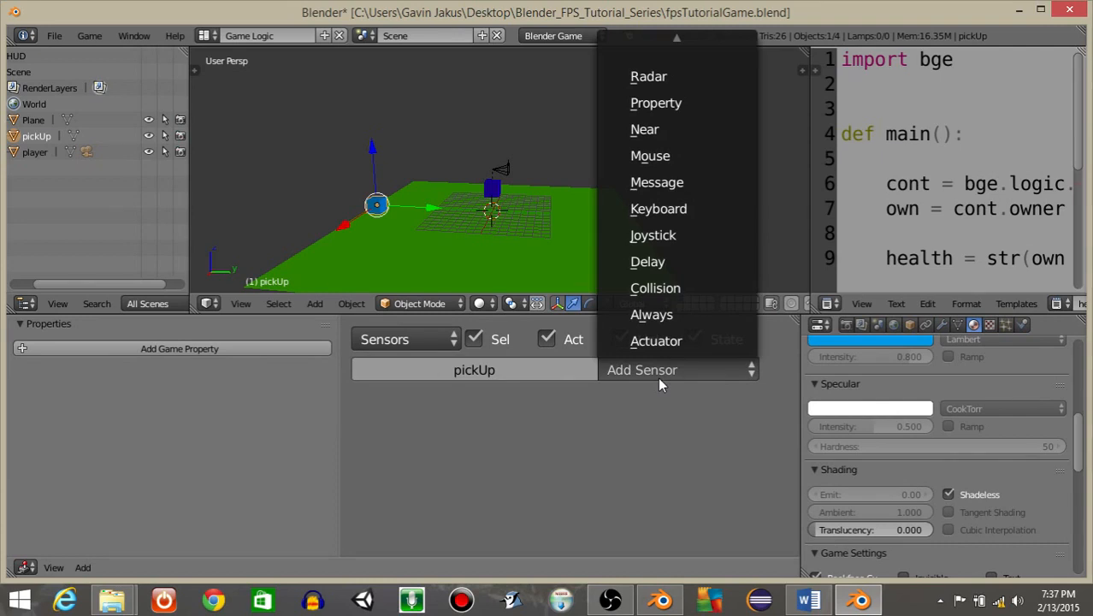
{"action": "left_click", "coordinate": [617, 369]}
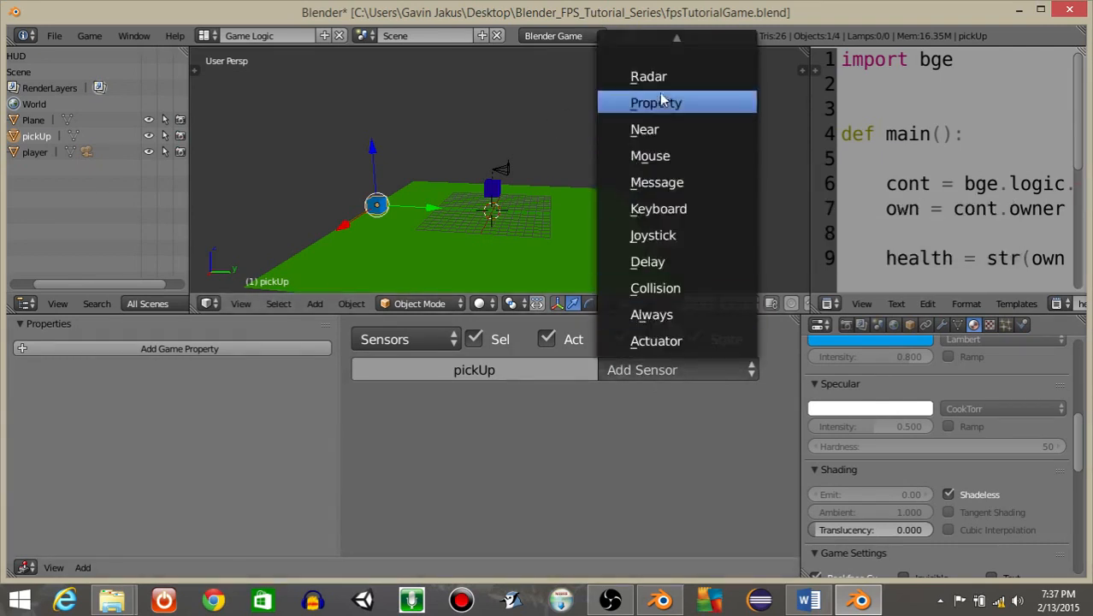
{"action": "left_click", "coordinate": [653, 289]}
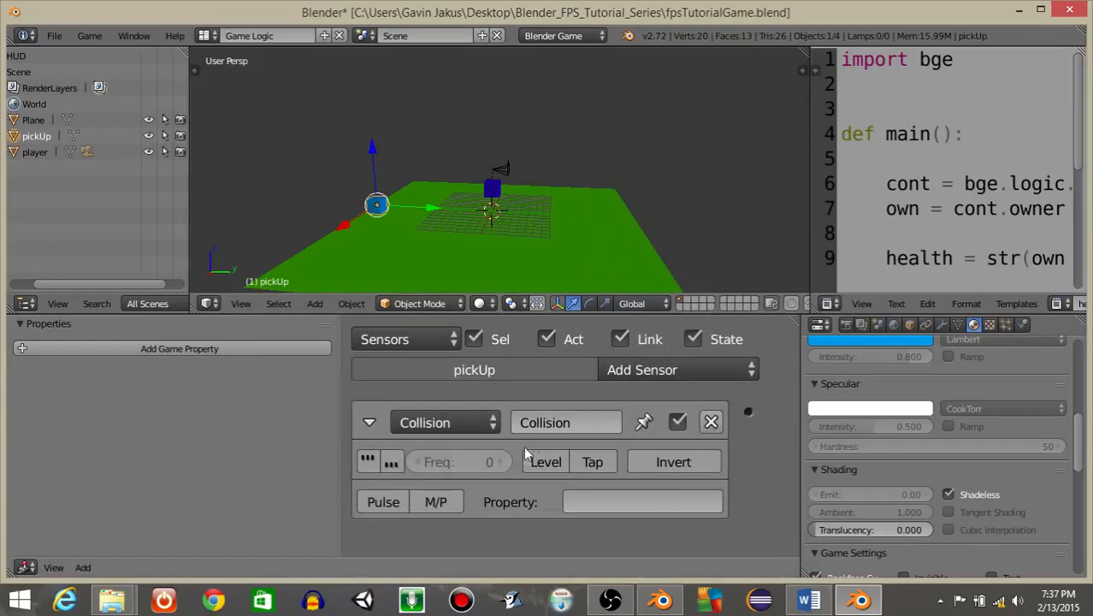
{"action": "type", "text": "collision"}
{"action": "key", "text": "Return"}
{"action": "left_click", "coordinate": [598, 463]}
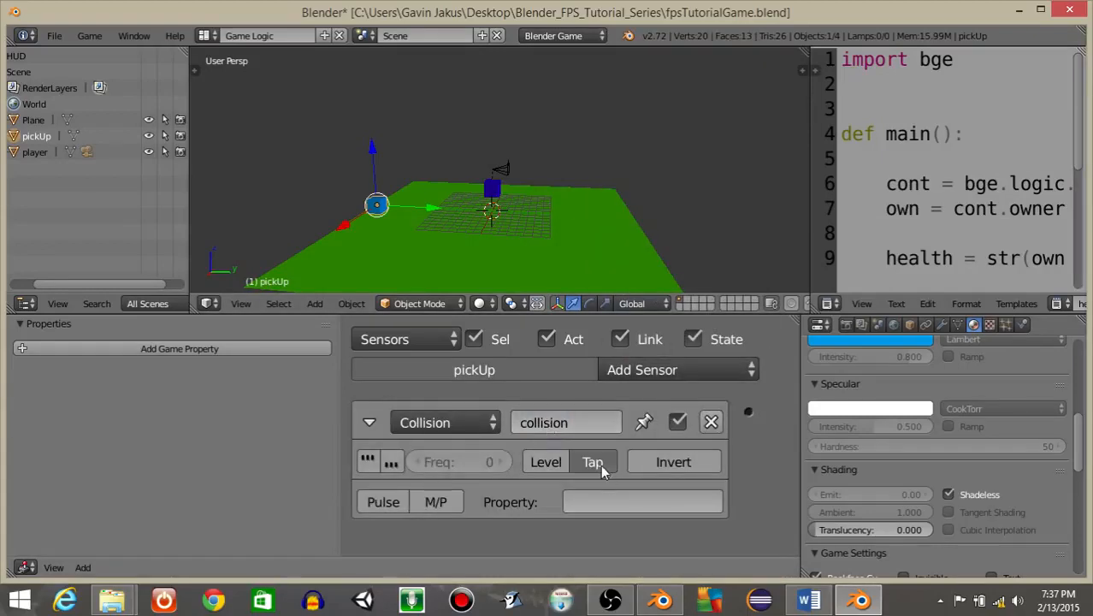
Set the collision sensor's property filter to player and collapse the sensor.
{"action": "left_click", "coordinate": [607, 501]}
{"action": "type", "text": "player"}
{"action": "key", "text": "Return"}
{"action": "left_click", "coordinate": [367, 421]}
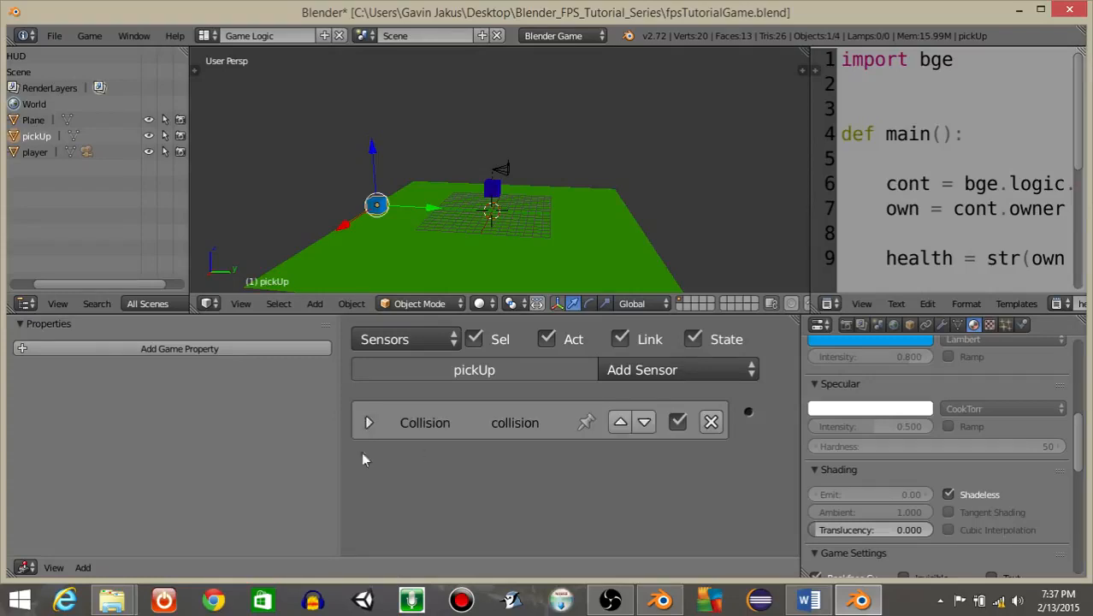
Add a Message actuator named sendMessage with the subject pick_up.
{"action": "left_click_drag", "start_coordinate": [340, 463], "coordinate": [213, 458]}
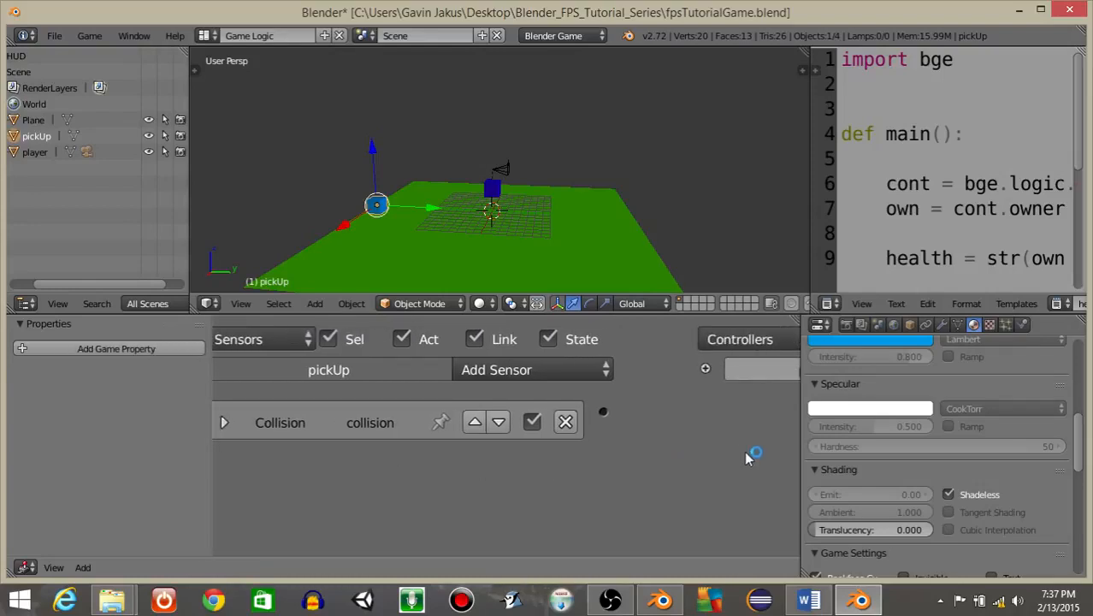
{"action": "middle_click_drag", "start_coordinate": [727, 444], "coordinate": [269, 431]}
{"action": "middle_click_drag", "start_coordinate": [787, 405], "coordinate": [390, 420]}
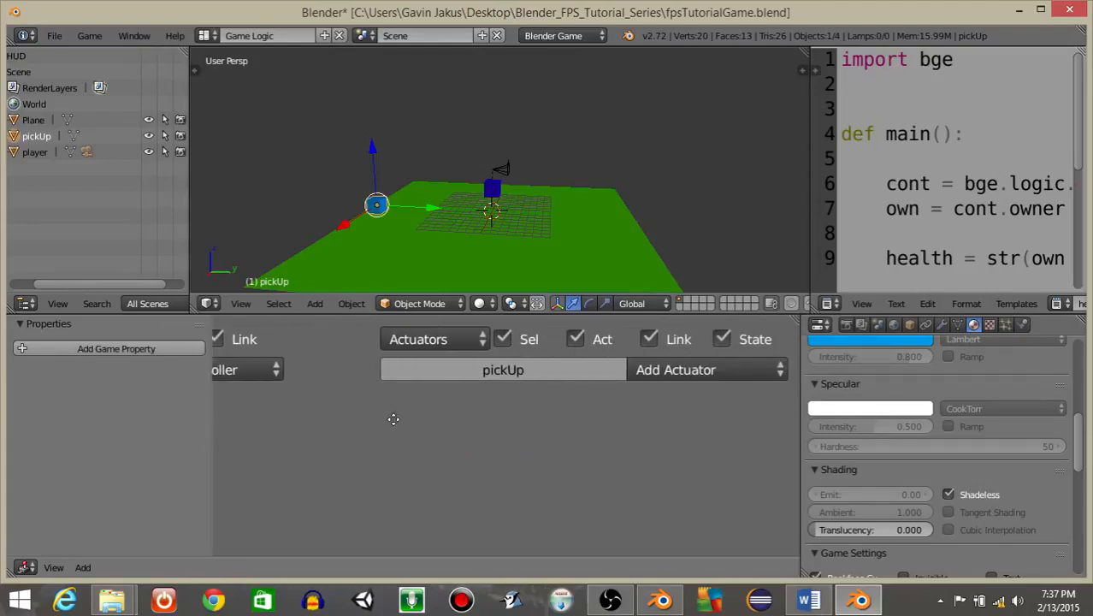
{"action": "left_click", "coordinate": [655, 371]}
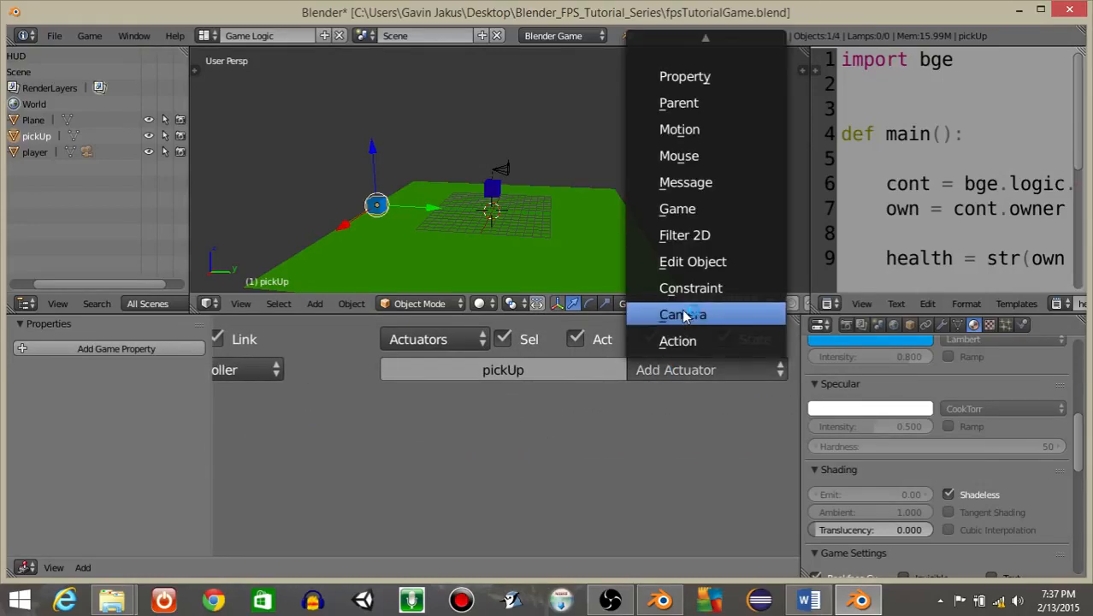
{"action": "left_click", "coordinate": [680, 182]}
{"action": "left_click", "coordinate": [630, 420]}
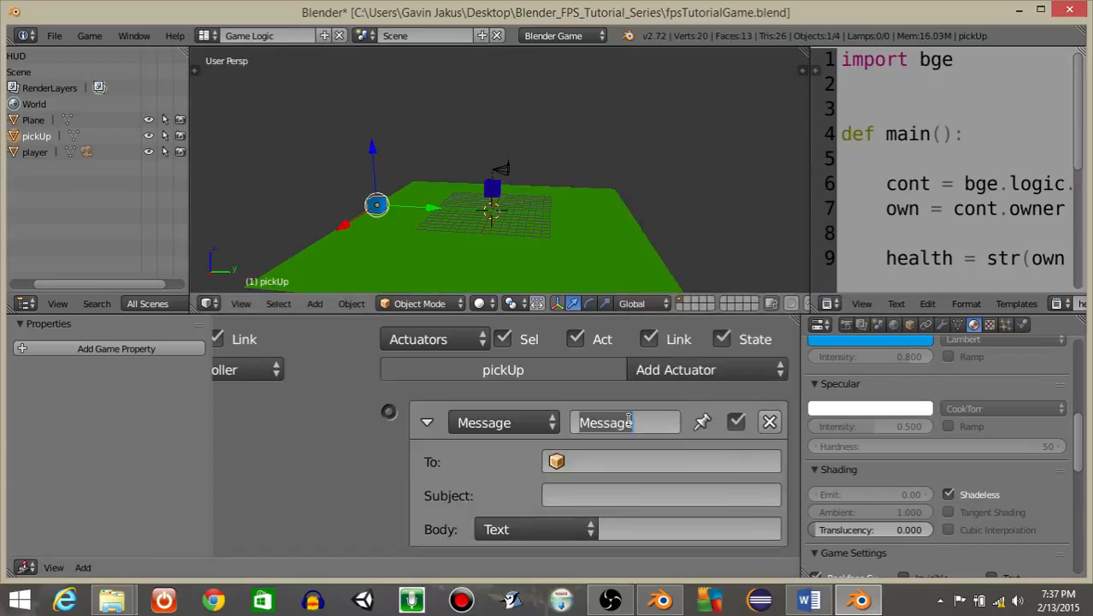
{"action": "type", "text": "sendMess"}
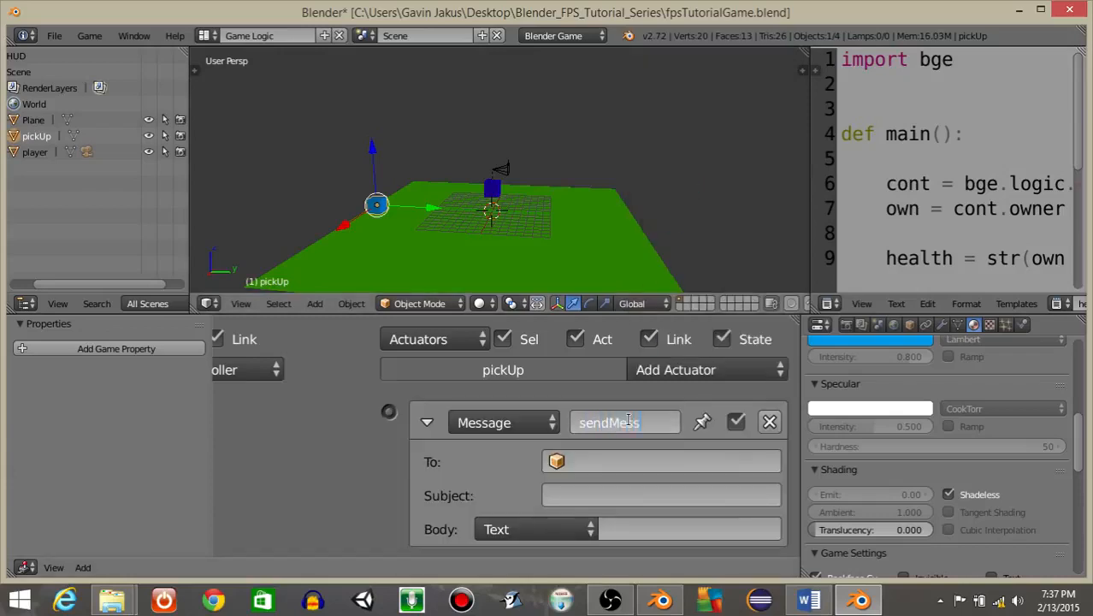
{"action": "type", "text": "age"}
{"action": "key", "text": "Return"}
{"action": "left_click", "coordinate": [567, 489]}
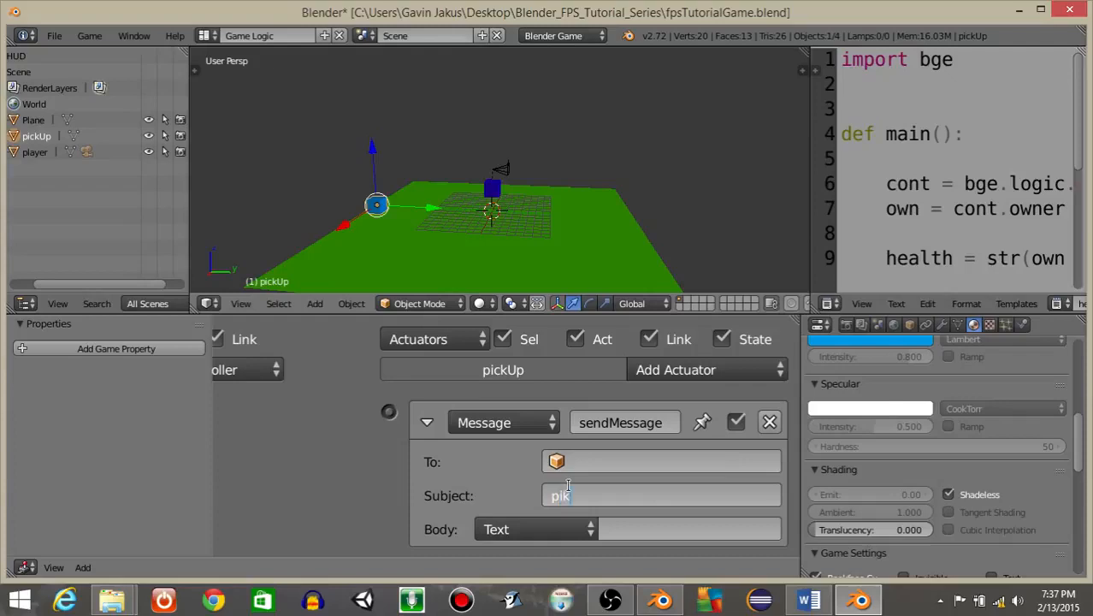
{"action": "type", "text": "pick_up"}
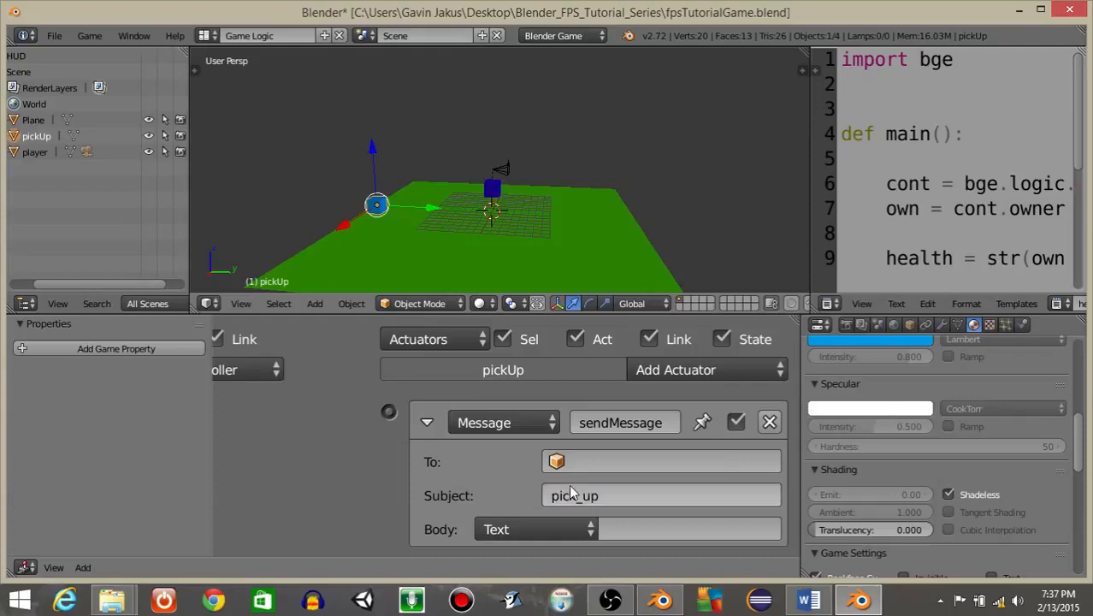
{"action": "key", "text": "Return"}
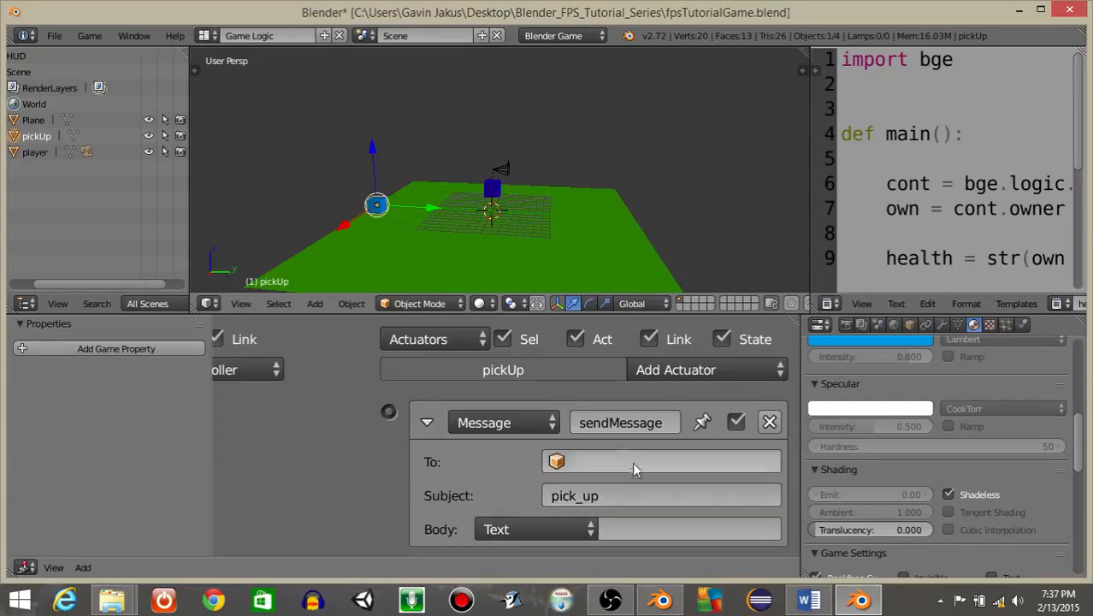
Add an Edit Object actuator set to End Object.
{"action": "left_click", "coordinate": [427, 423]}
{"action": "left_click", "coordinate": [429, 419]}
{"action": "left_click", "coordinate": [654, 371]}
{"action": "left_click", "coordinate": [672, 259]}
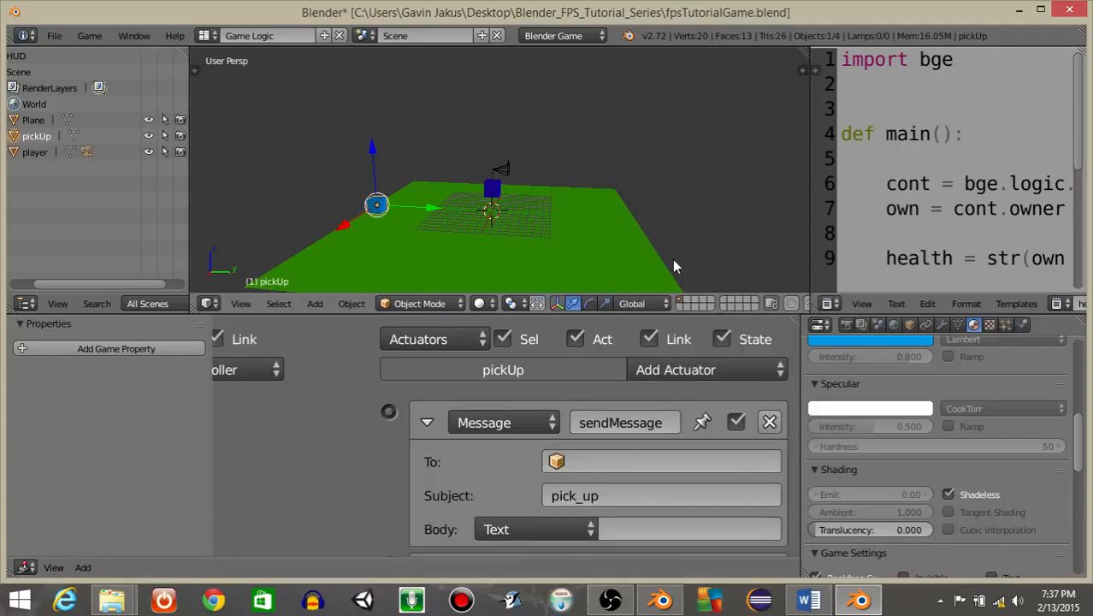
{"action": "scroll", "coordinate": [607, 479], "scroll_direction": "down", "scroll_amount": 3}
{"action": "left_click", "coordinate": [588, 516]}
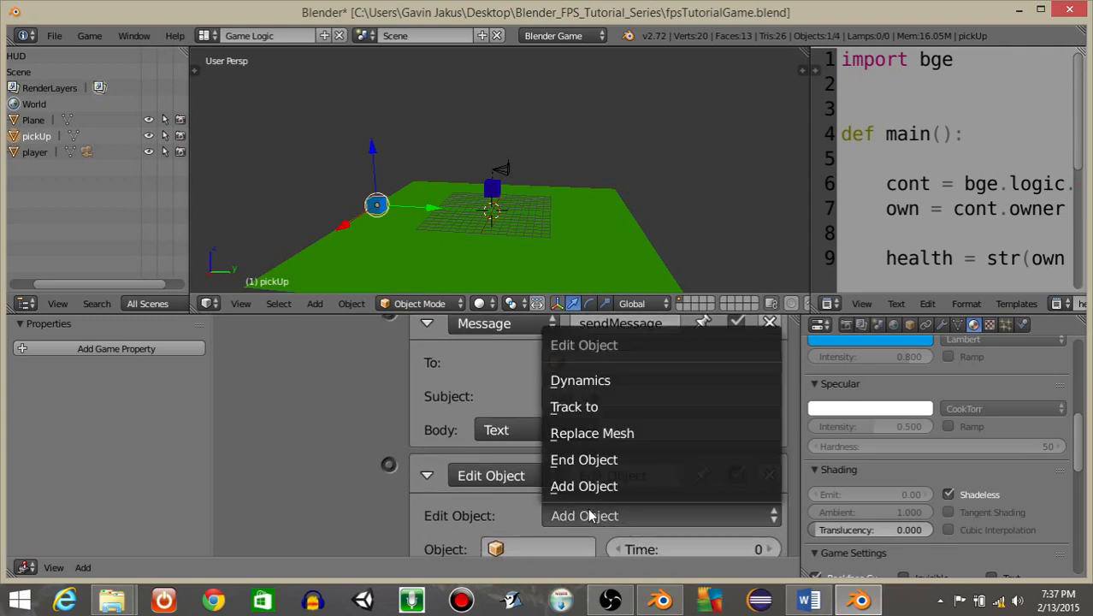
{"action": "left_click", "coordinate": [583, 459]}
Wire the collision sensor through an And controller to both the Message and End Object actuators.
{"action": "scroll", "coordinate": [488, 414], "scroll_direction": "down", "scroll_amount": 4, "text": "ctrl"}
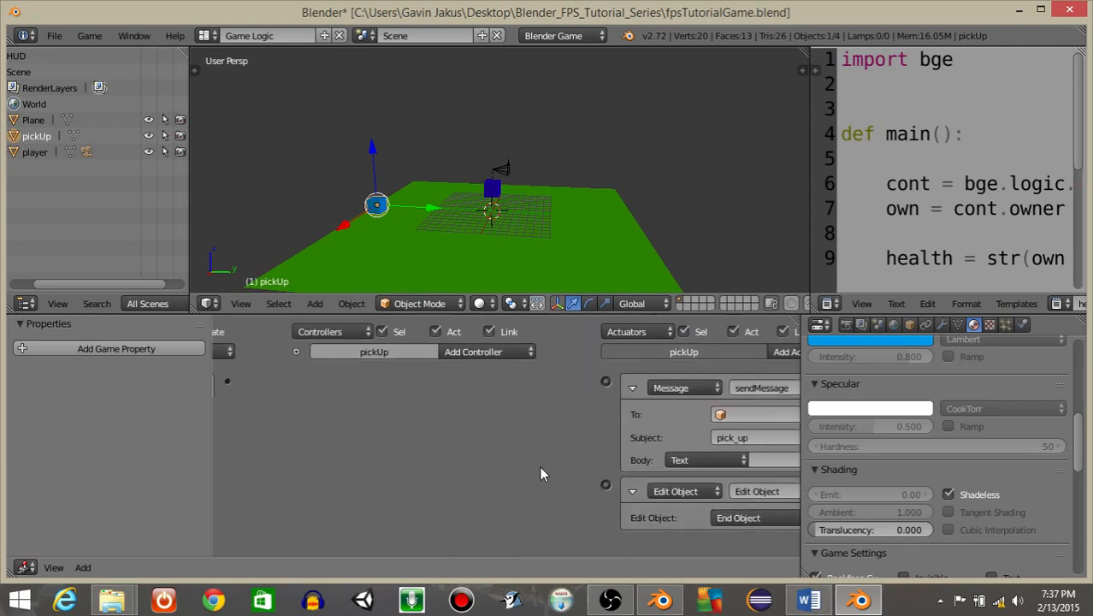
{"action": "left_click_drag", "start_coordinate": [227, 382], "coordinate": [607, 383]}
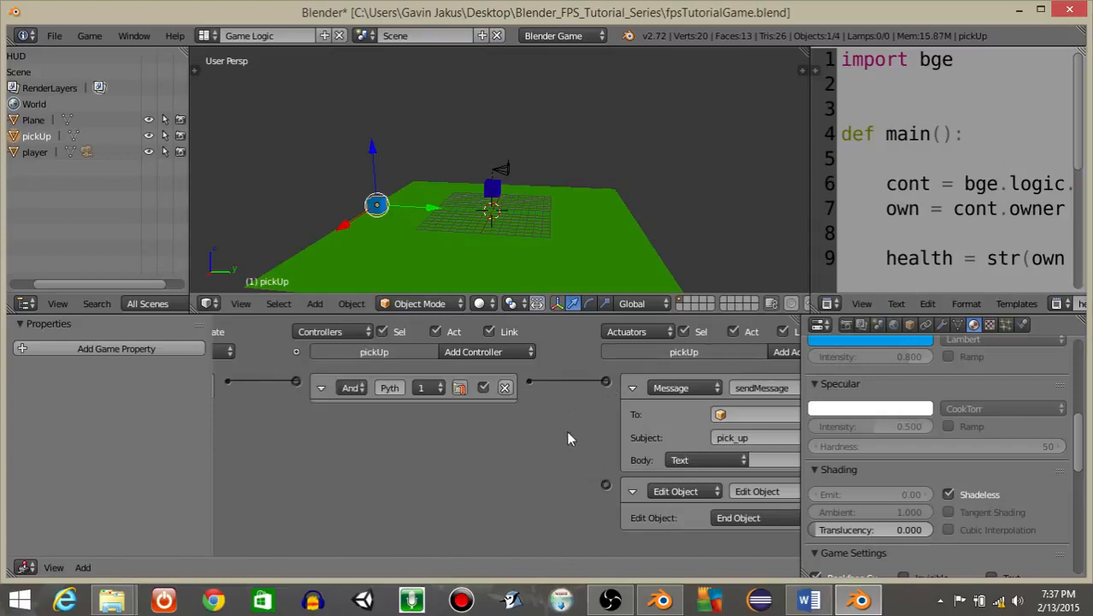
{"action": "left_click_drag", "start_coordinate": [530, 382], "coordinate": [606, 485]}
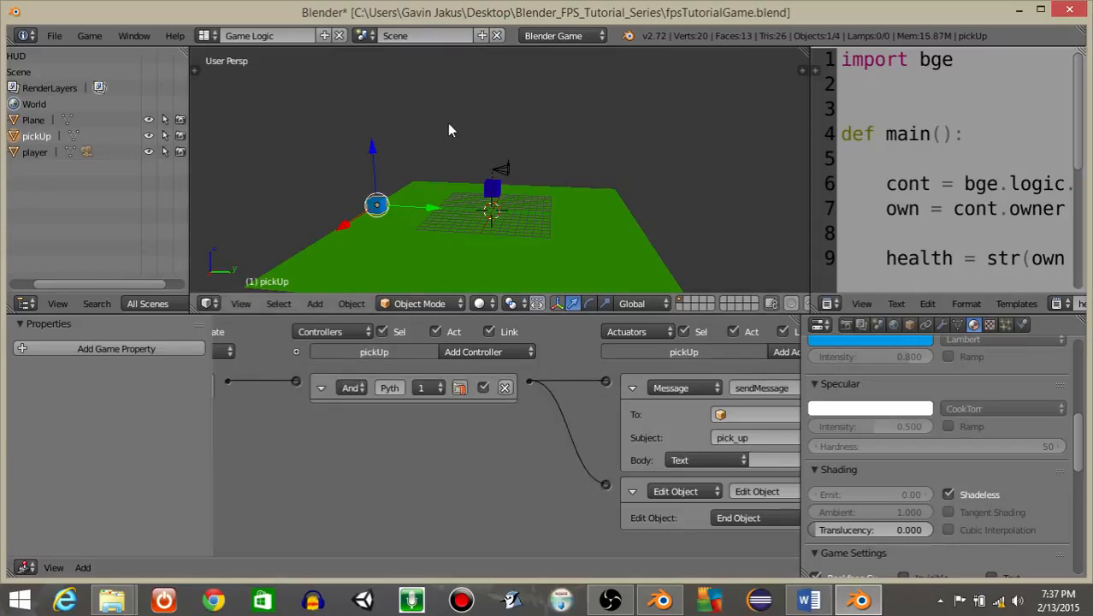
{"action": "middle_click_drag", "start_coordinate": [361, 440], "coordinate": [528, 440]}
{"action": "scroll", "coordinate": [277, 389], "scroll_direction": "down", "scroll_amount": 3}
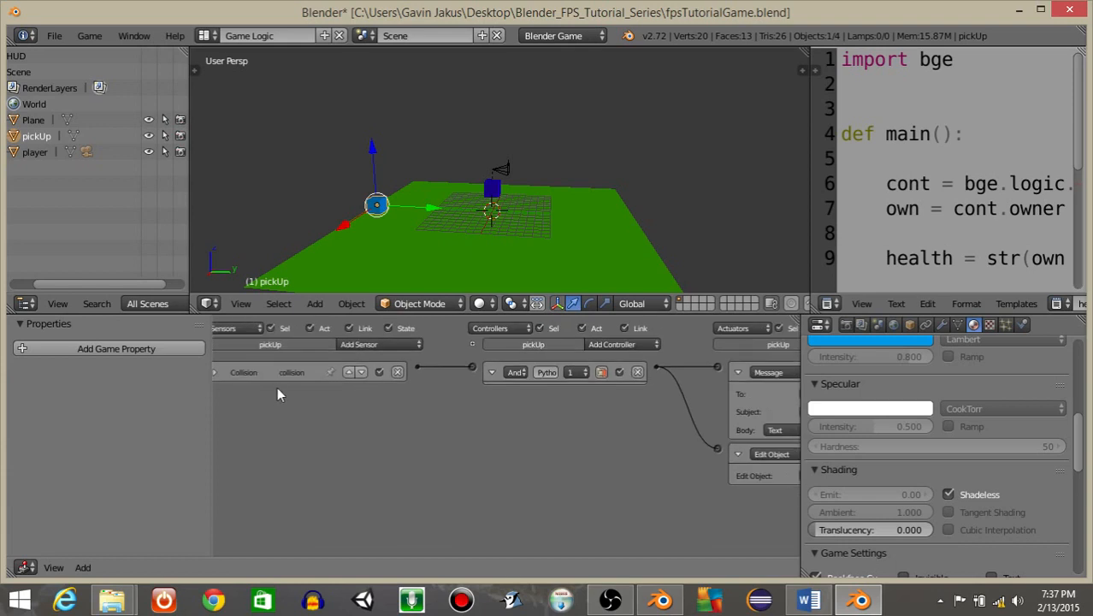
{"action": "middle_click_drag", "start_coordinate": [590, 411], "coordinate": [459, 407]}
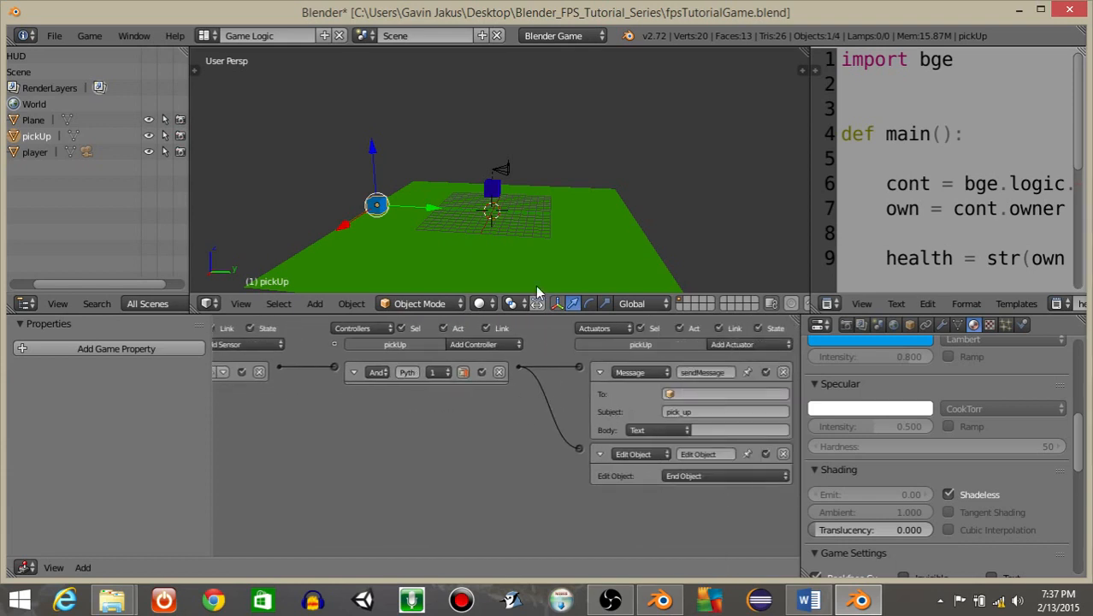
Play-test the game from the camera view, walking forward, then exit the game.
{"action": "key", "text": "KP_0"}
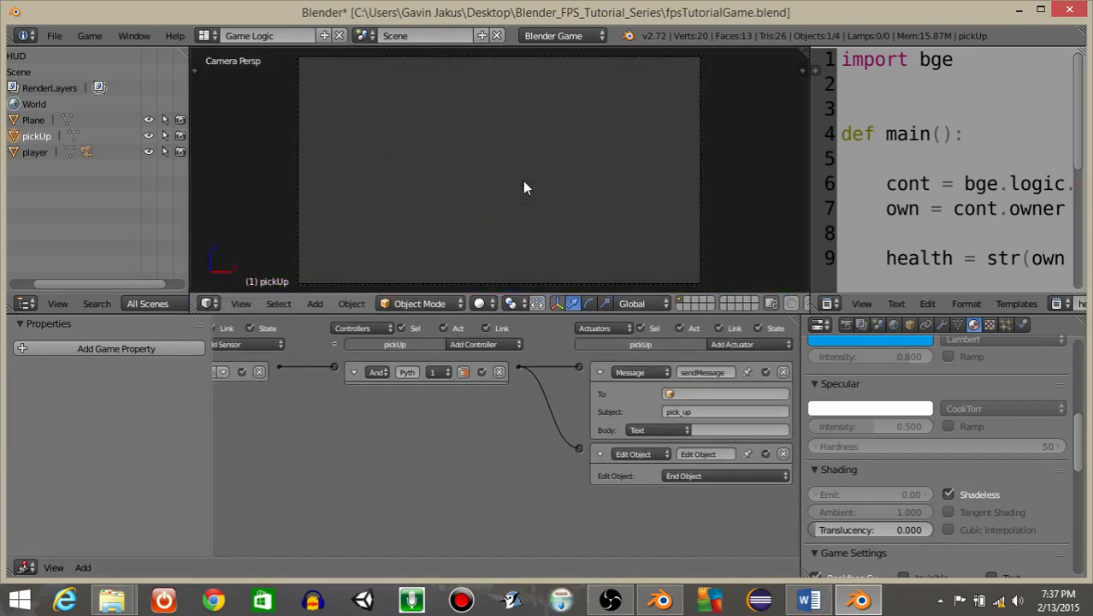
{"action": "key", "text": "p"}
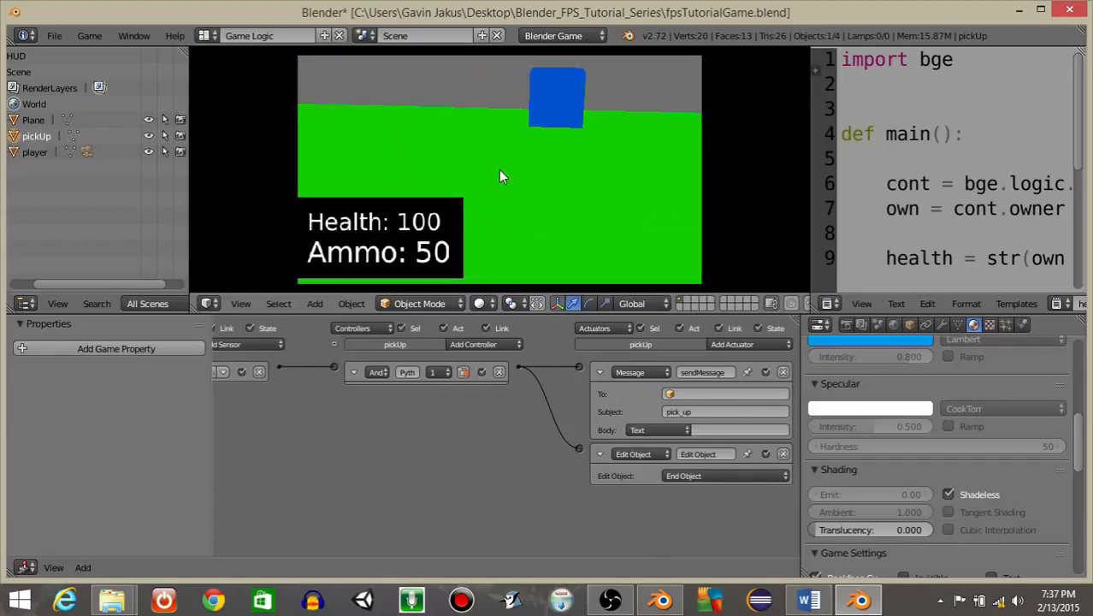
{"action": "key", "text": "w"}
{"action": "key", "text": "w"}
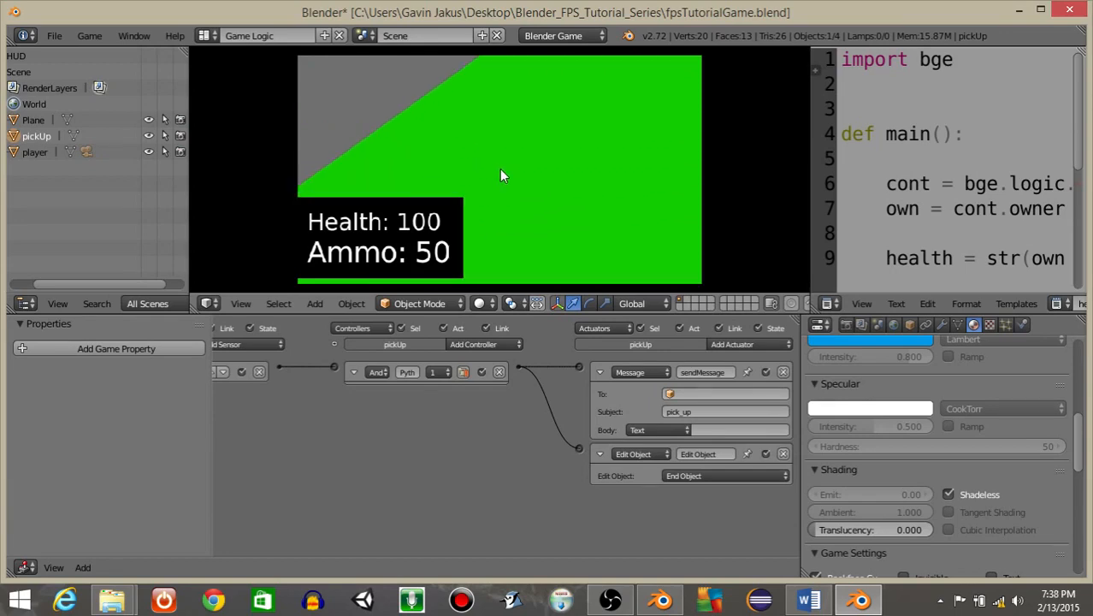
{"action": "key", "text": "Escape"}
Play-test the game again from the zoomed-out view, walking into the pickup cube, then exit.
{"action": "middle_click_drag", "start_coordinate": [624, 188], "coordinate": [488, 253]}
{"action": "scroll", "coordinate": [475, 196], "scroll_direction": "down", "scroll_amount": 9}
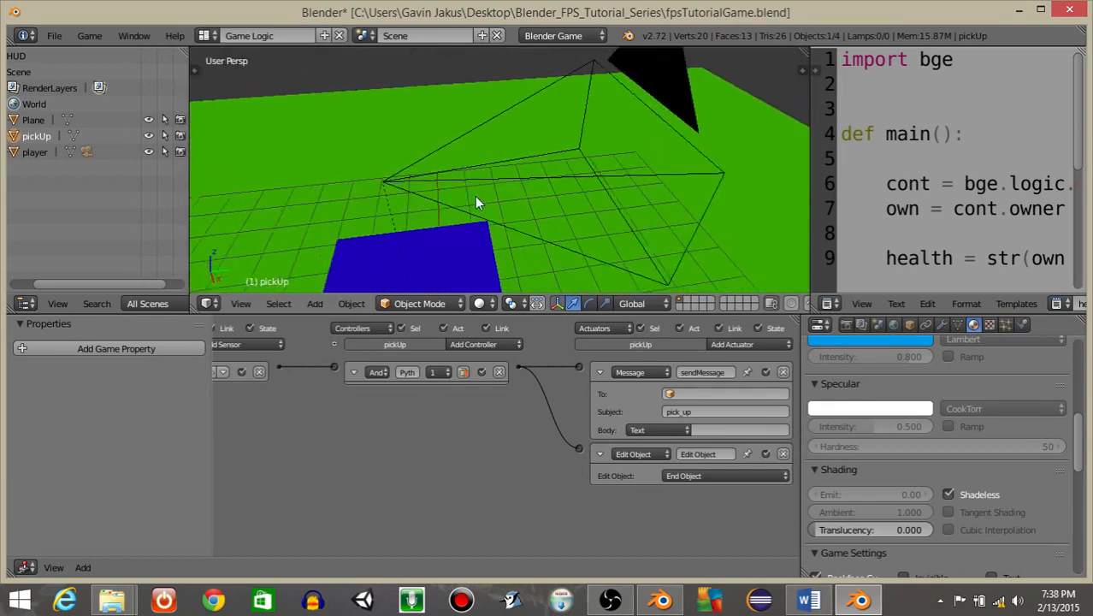
{"action": "scroll", "coordinate": [397, 213], "scroll_direction": "down", "scroll_amount": 3}
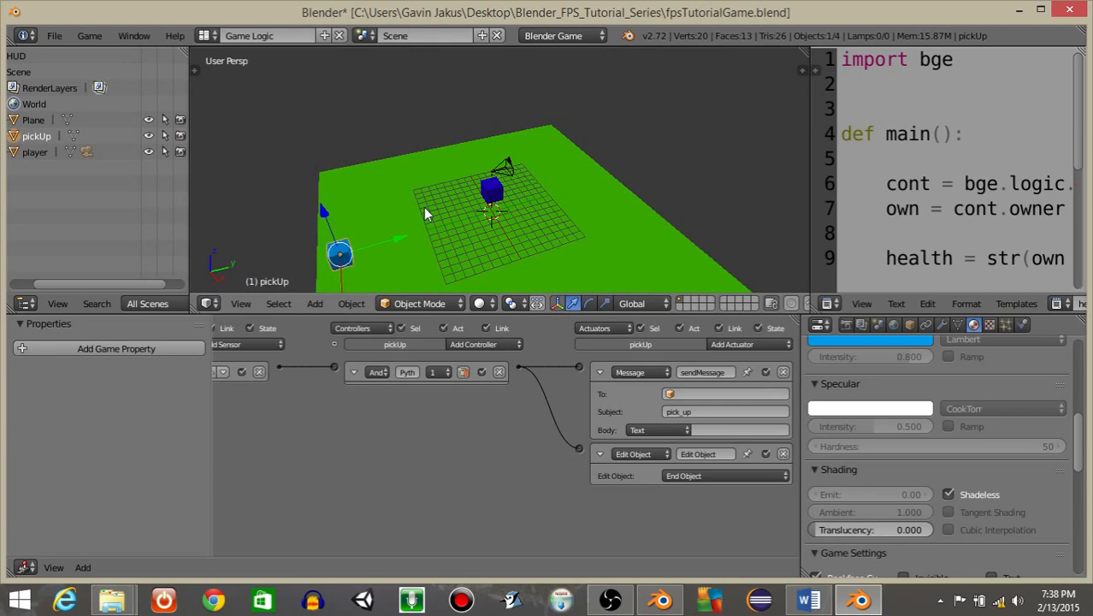
{"action": "key", "text": "p"}
{"action": "key", "text": "w"}
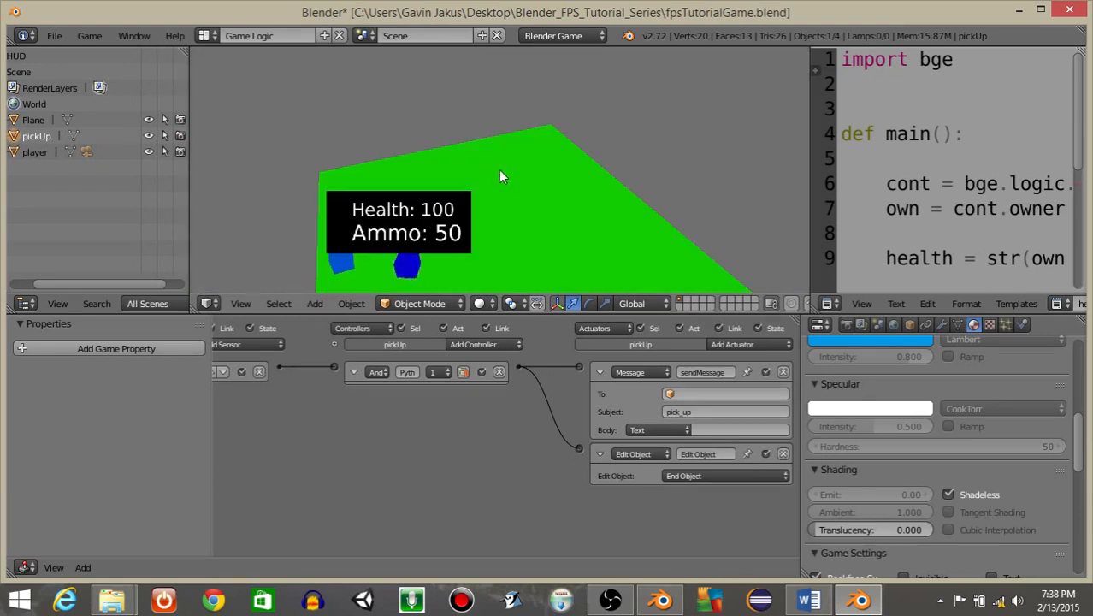
{"action": "key", "text": "w"}
{"action": "key", "text": "w"}
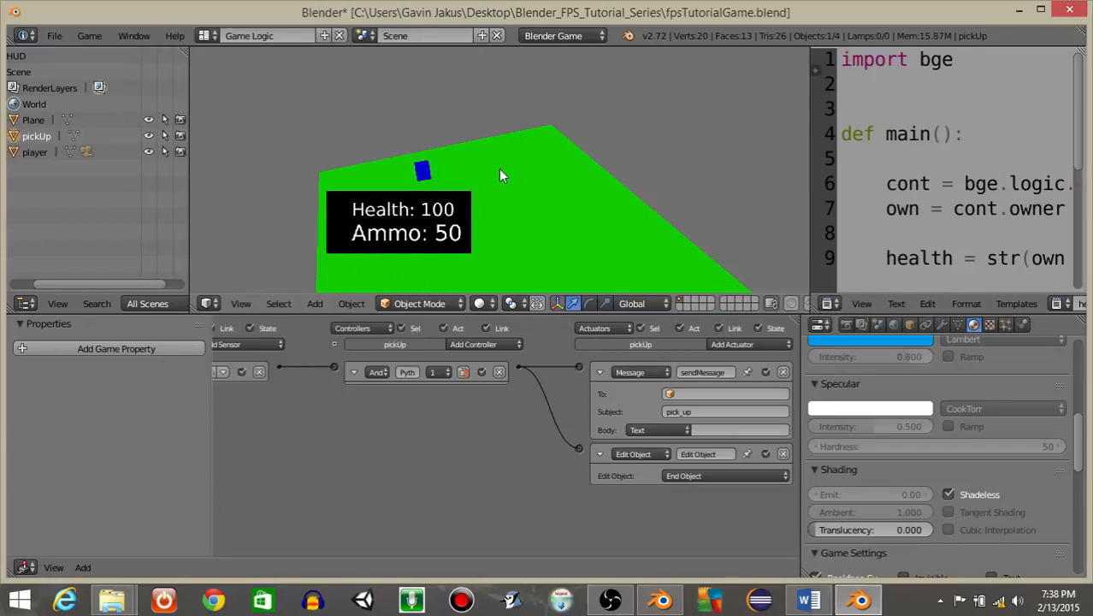
{"action": "key", "text": "Escape"}
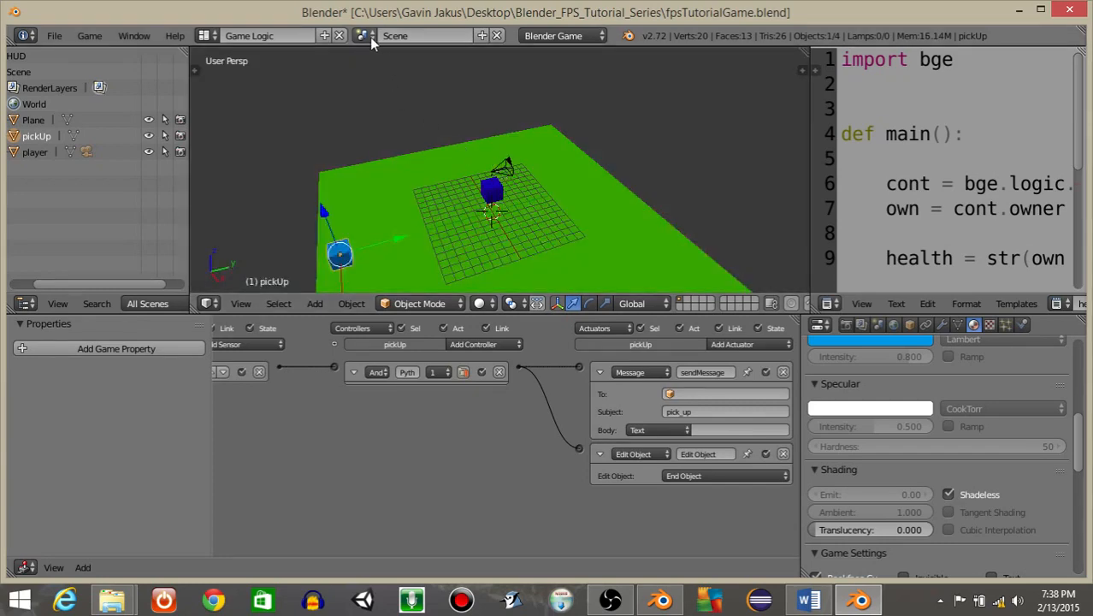
Switch to the HUD scene and look through its camera.
{"action": "scroll", "coordinate": [599, 410], "scroll_direction": "up", "scroll_amount": 3}
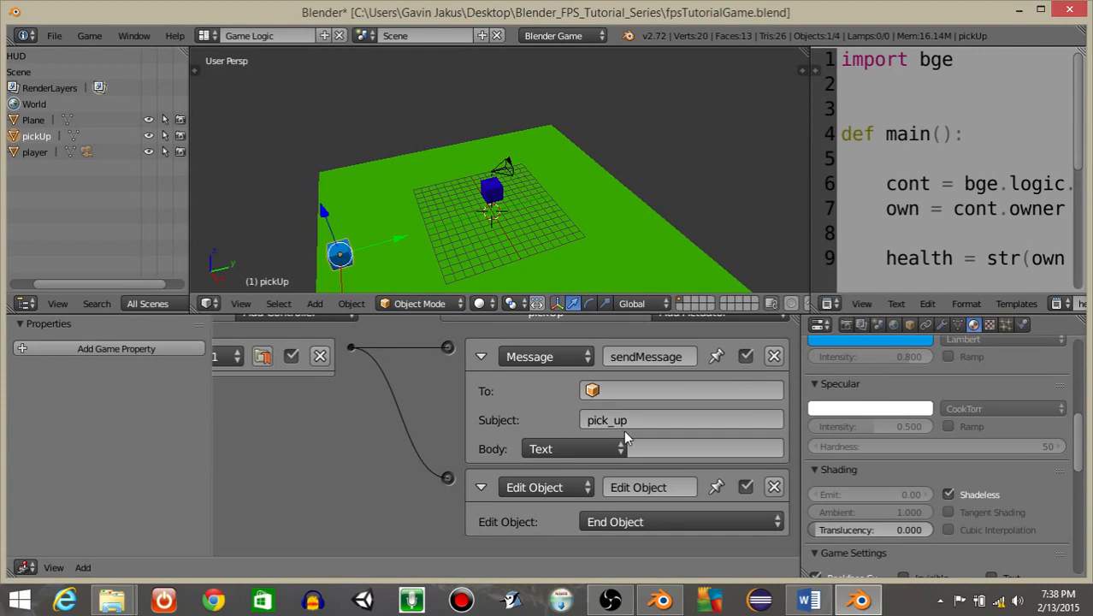
{"action": "left_click", "coordinate": [587, 424]}
{"action": "left_click", "coordinate": [365, 35]}
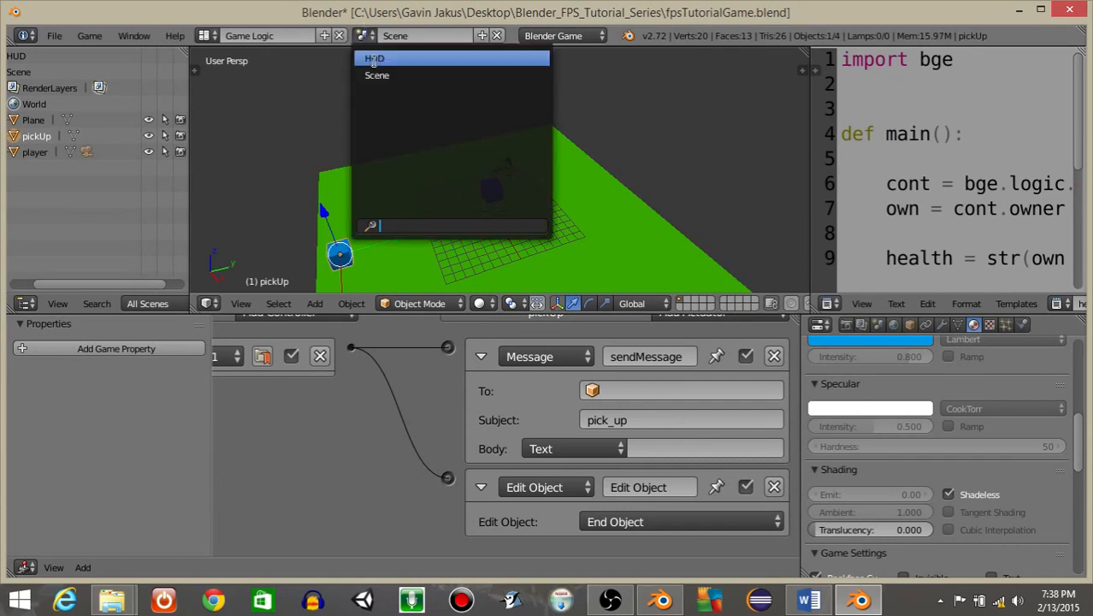
{"action": "left_click", "coordinate": [373, 59]}
{"action": "key", "text": "KP_0"}
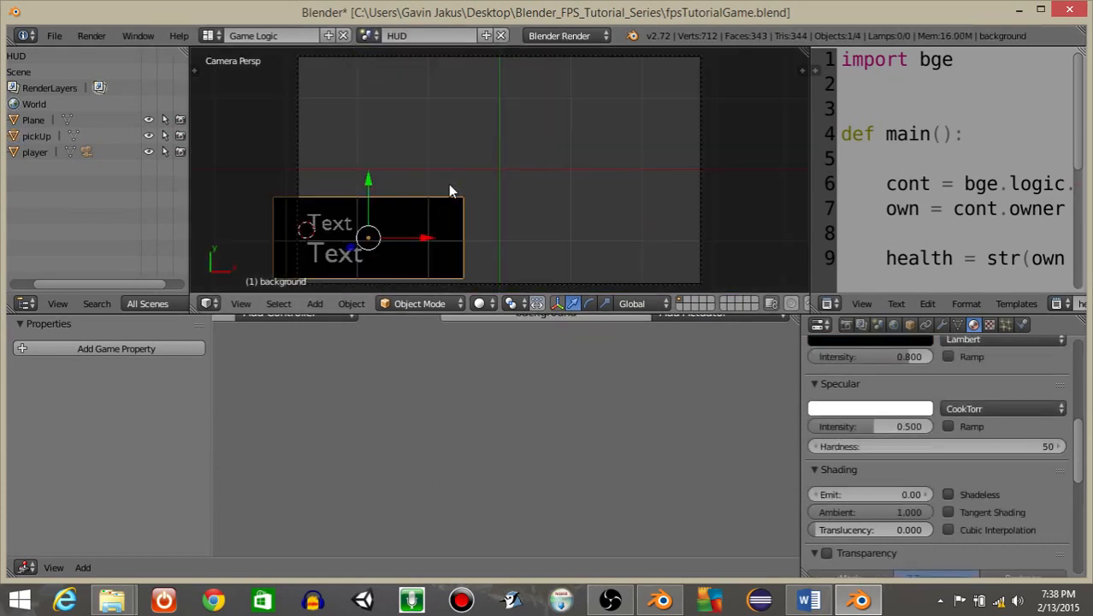
Select the ammoDisplay text object and add a Message sensor to it.
{"action": "right_click", "coordinate": [332, 221]}
{"action": "mouse_move", "coordinate": [320, 359]}
{"action": "middle_mouse_down"}
{"action": "mouse_move", "coordinate": [443, 389]}
{"action": "mouse_move", "coordinate": [627, 402]}
{"action": "middle_mouse_up"}
{"action": "middle_click_drag", "start_coordinate": [284, 410], "coordinate": [473, 414]}
{"action": "scroll", "coordinate": [337, 423], "scroll_direction": "up", "scroll_amount": 2}
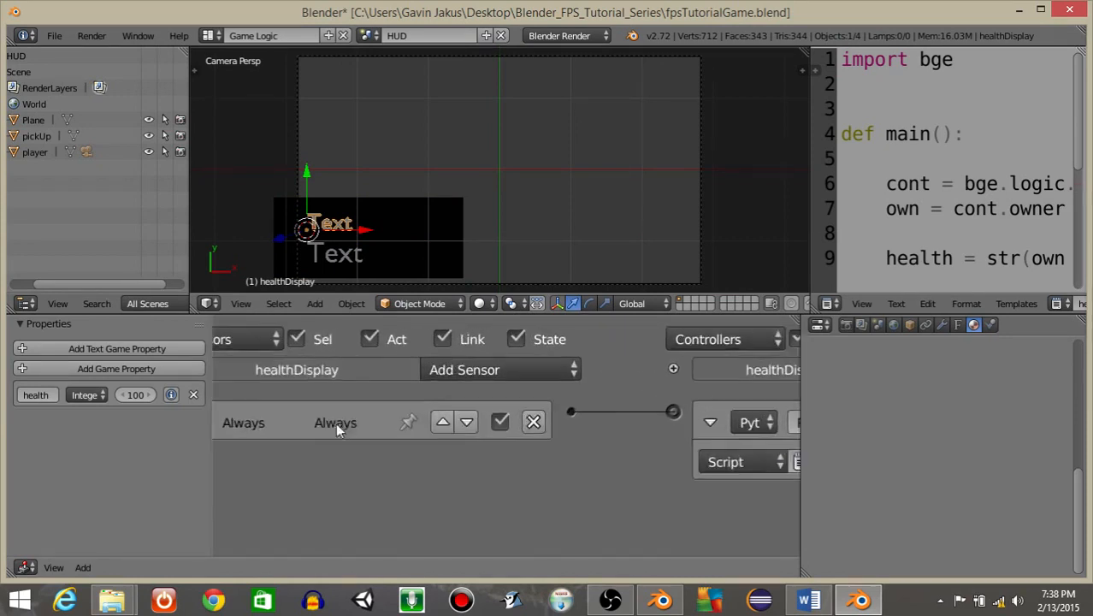
{"action": "middle_click_drag", "start_coordinate": [335, 422], "coordinate": [561, 427]}
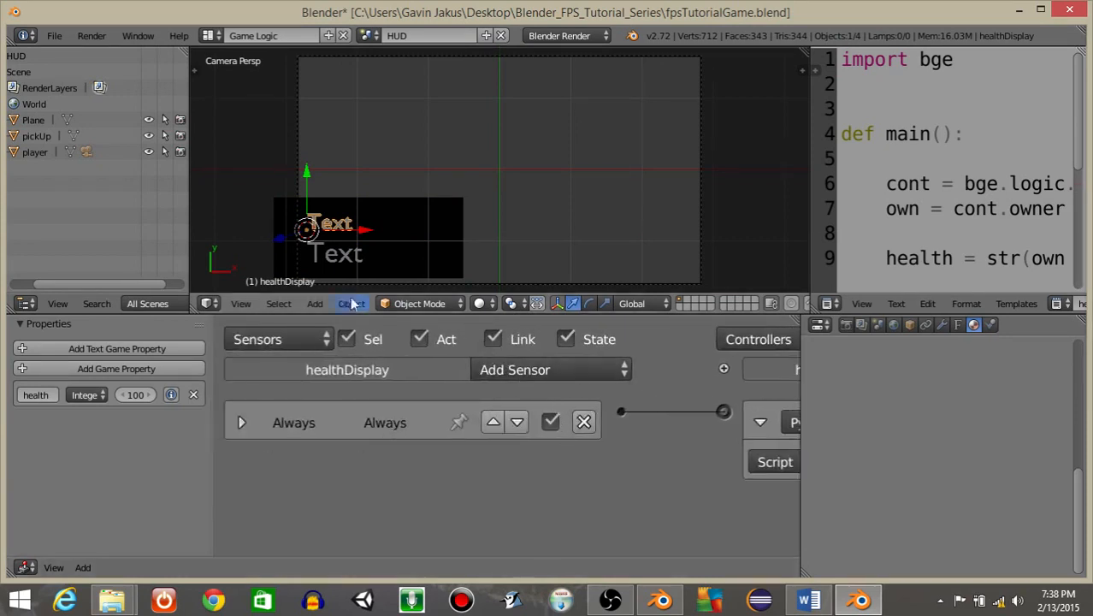
{"action": "right_click", "coordinate": [346, 258]}
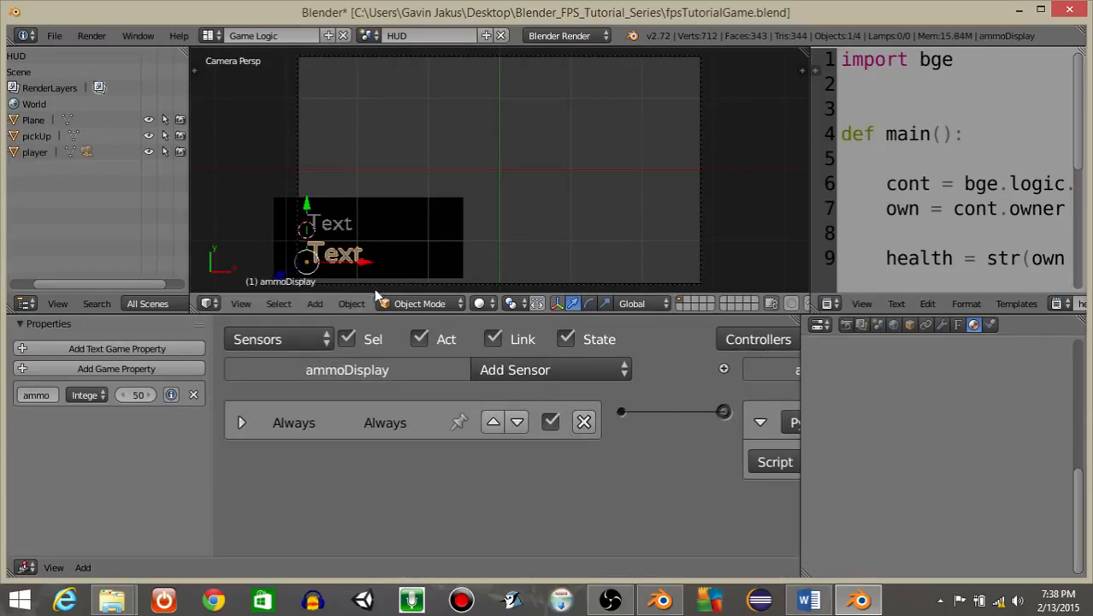
{"action": "left_click", "coordinate": [537, 371]}
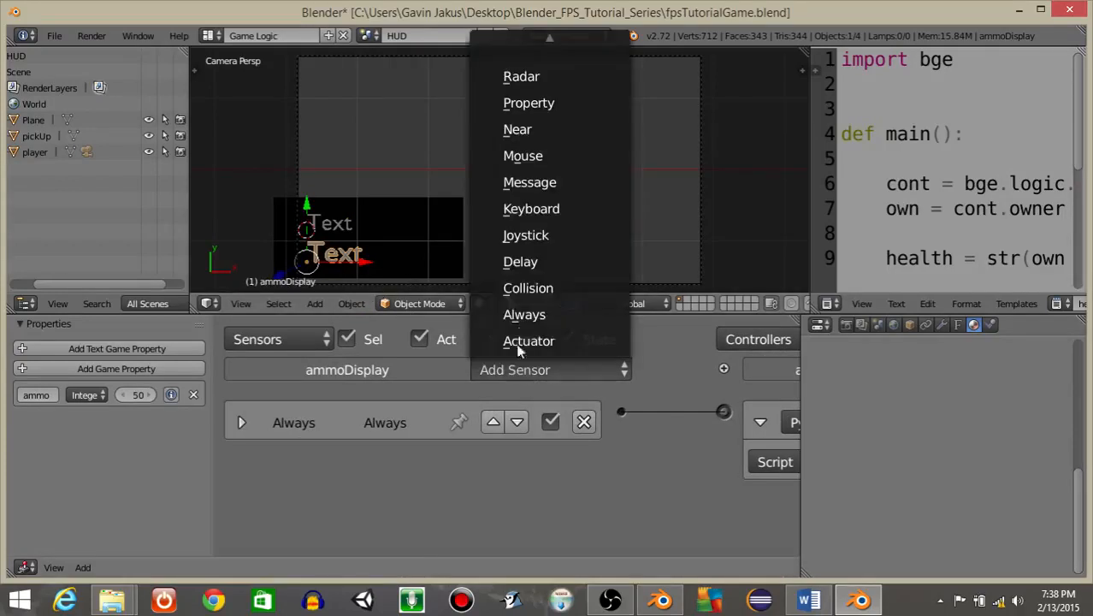
{"action": "left_click", "coordinate": [512, 185]}
{"action": "scroll", "coordinate": [407, 478], "scroll_direction": "down", "scroll_amount": 1}
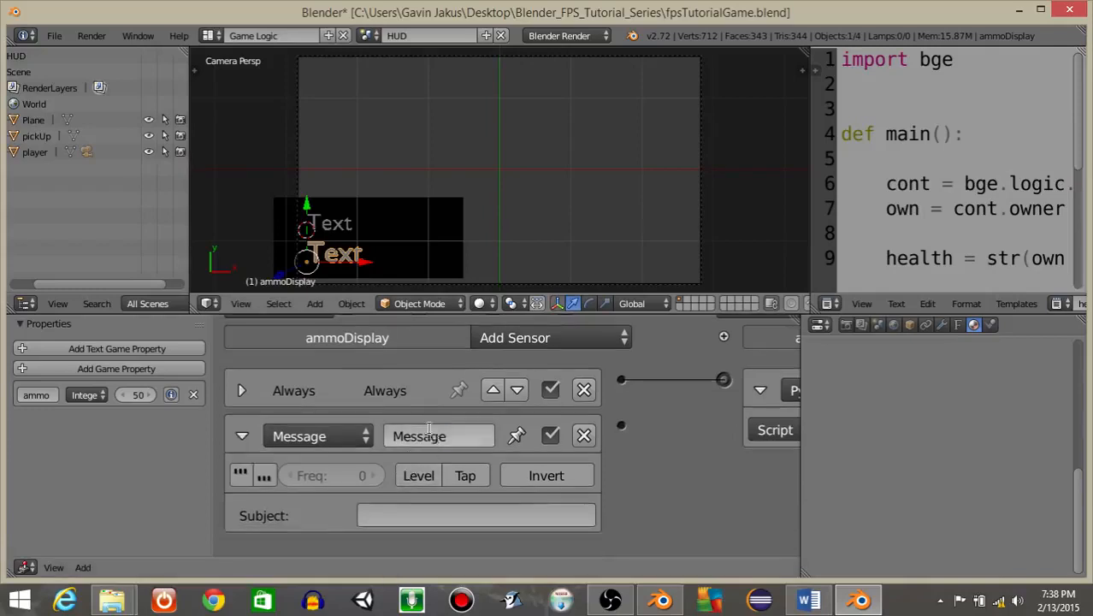
Name the Message sensor pickUp and set its subject to pick_up.
{"action": "left_click", "coordinate": [428, 432]}
{"action": "type", "text": "pi"}
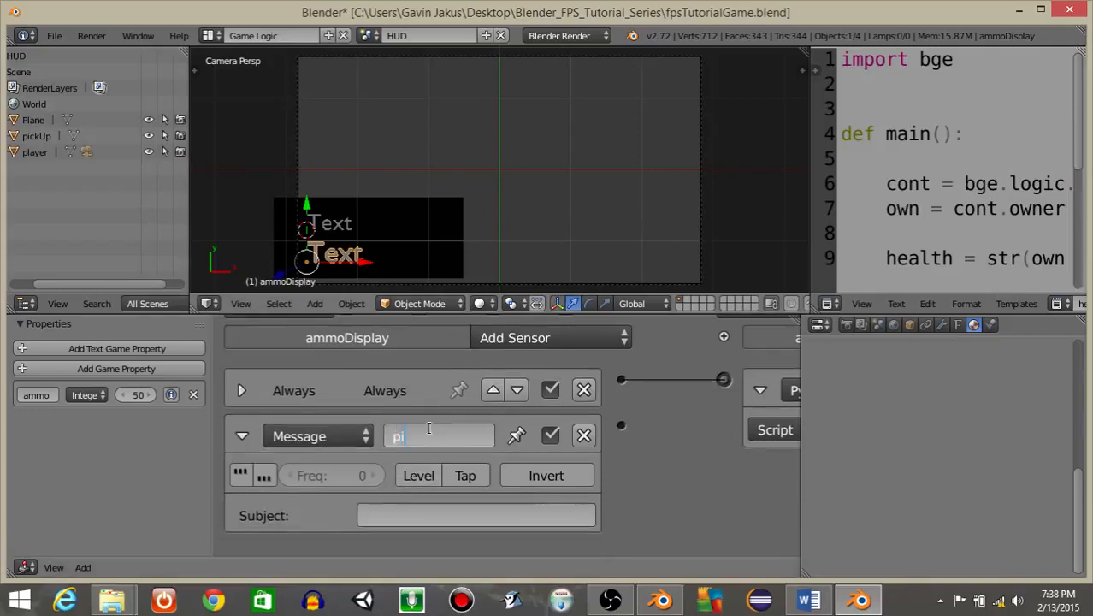
{"action": "type", "text": "ckUp"}
{"action": "key", "text": "Return"}
{"action": "left_click", "coordinate": [382, 514]}
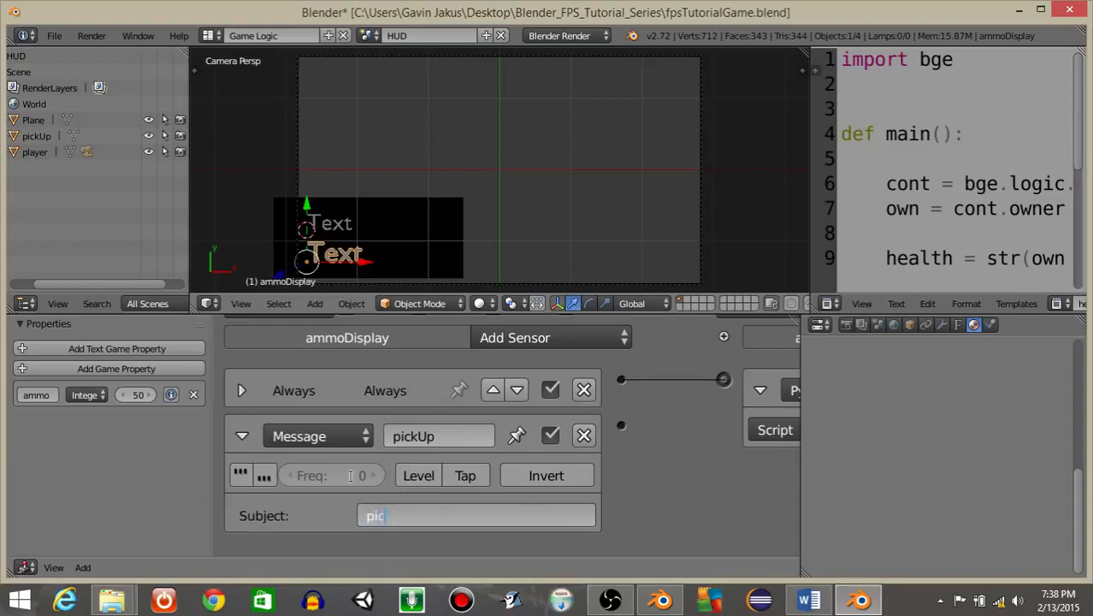
{"action": "key", "text": "Return"}
Enable Tap on the pickUp sensor, collapse it, and connect it to the Python controller.
{"action": "left_click", "coordinate": [465, 475]}
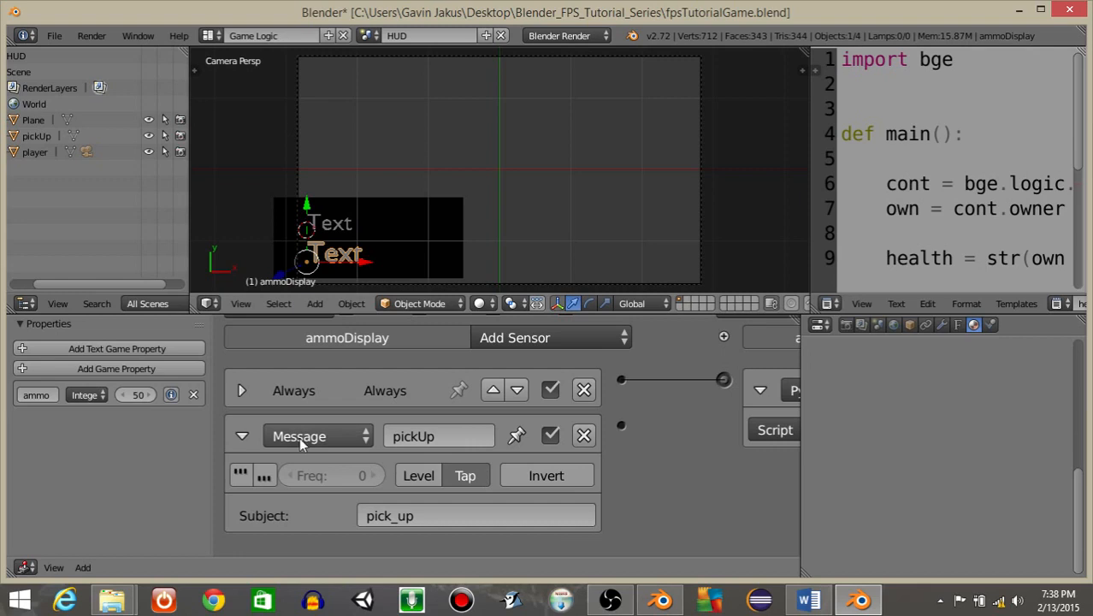
{"action": "left_click", "coordinate": [243, 435]}
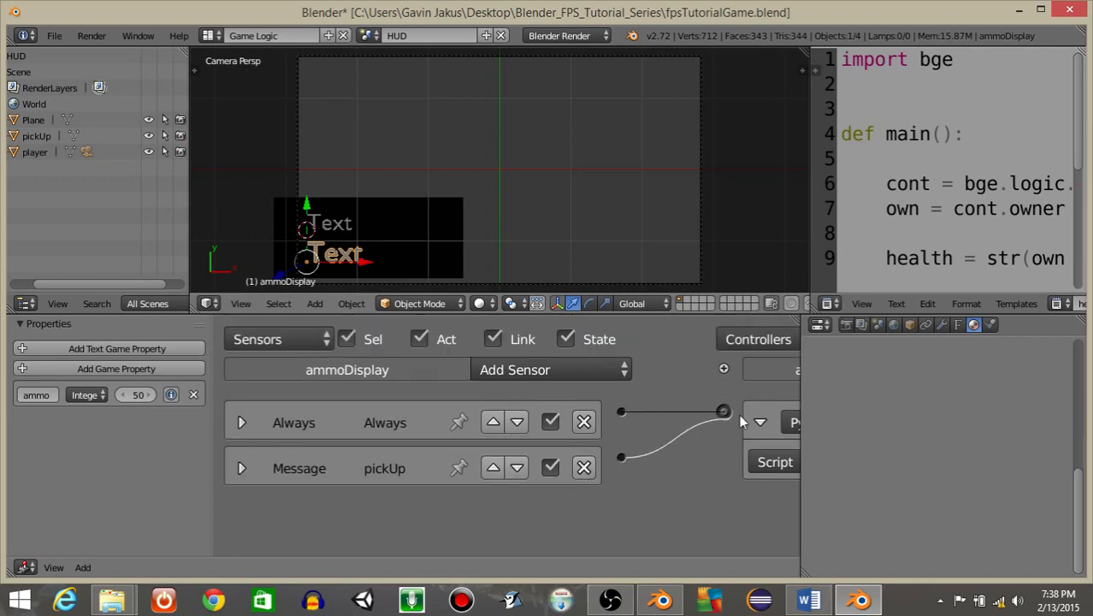
{"action": "left_click_drag", "start_coordinate": [739, 415], "coordinate": [725, 410]}
{"action": "scroll", "coordinate": [596, 456], "scroll_direction": "down", "scroll_amount": 1}
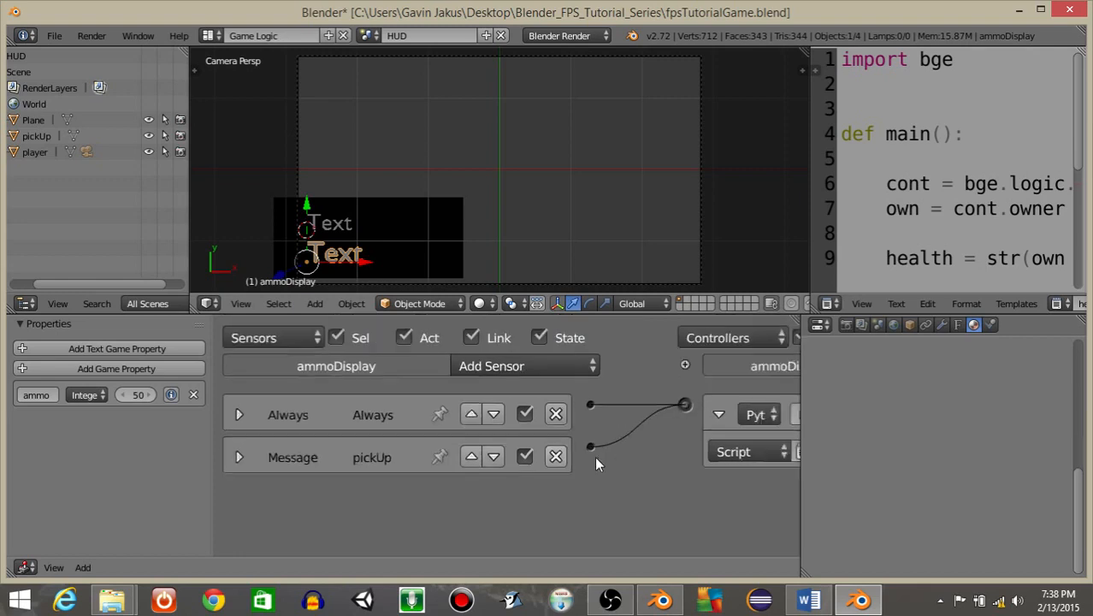
{"action": "scroll", "coordinate": [596, 459], "scroll_direction": "down", "scroll_amount": 1}
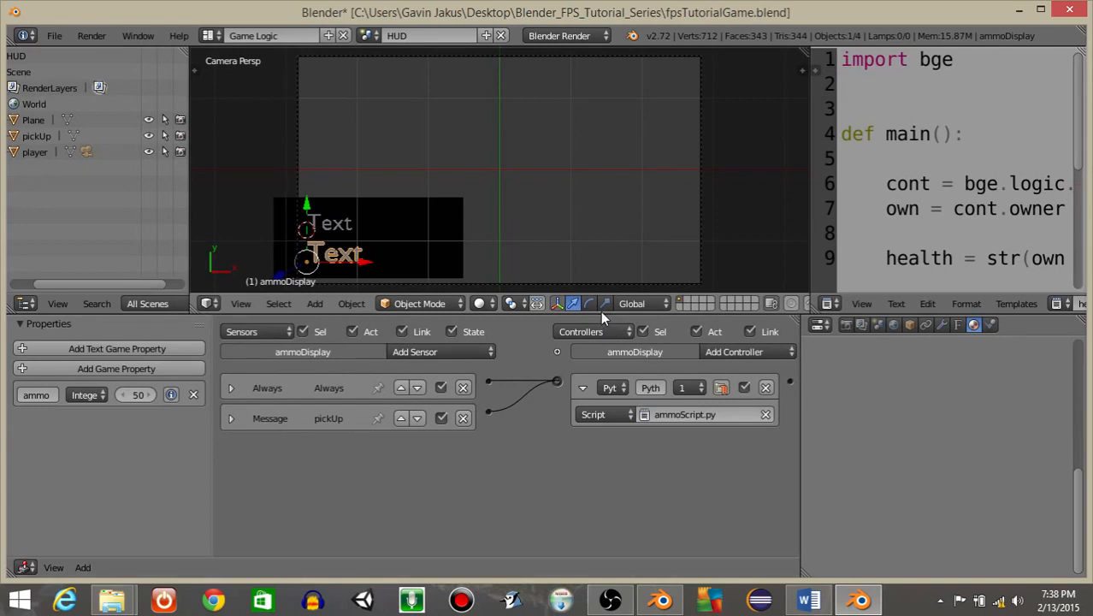
Enlarge the text editor and open ammoScript.py in it.
{"action": "left_click_drag", "start_coordinate": [602, 313], "coordinate": [650, 419]}
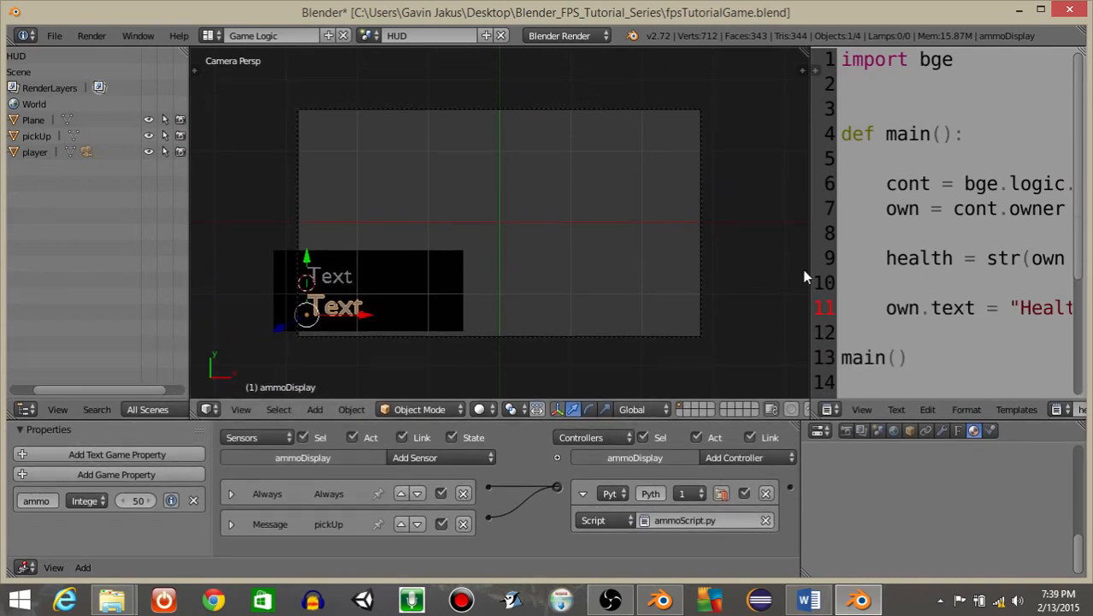
{"action": "left_click_drag", "start_coordinate": [809, 272], "coordinate": [524, 290]}
{"action": "left_click", "coordinate": [769, 408]}
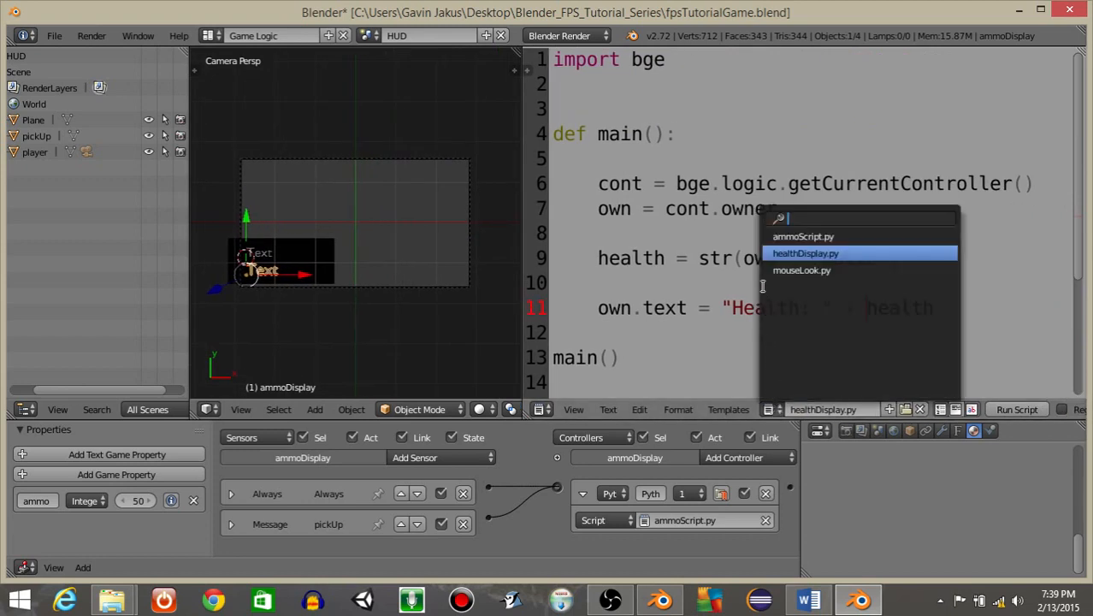
{"action": "left_click", "coordinate": [790, 236]}
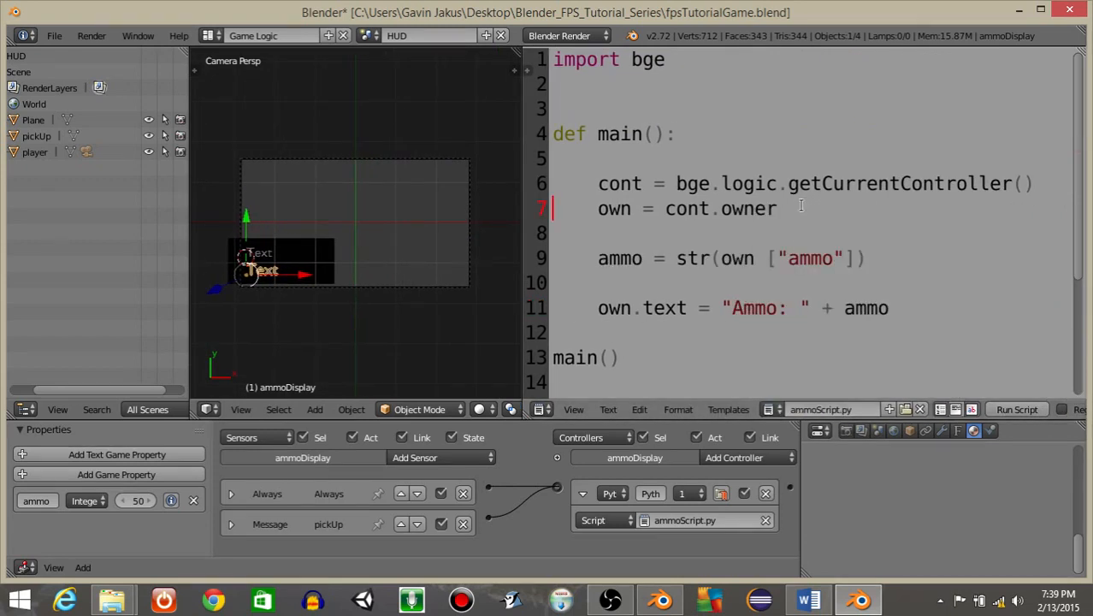
Add a line pickUp = cont.sensors ["pickUp"] after the owner assignment in the script.
{"action": "key", "text": "Return"}
{"action": "key", "text": "Return"}
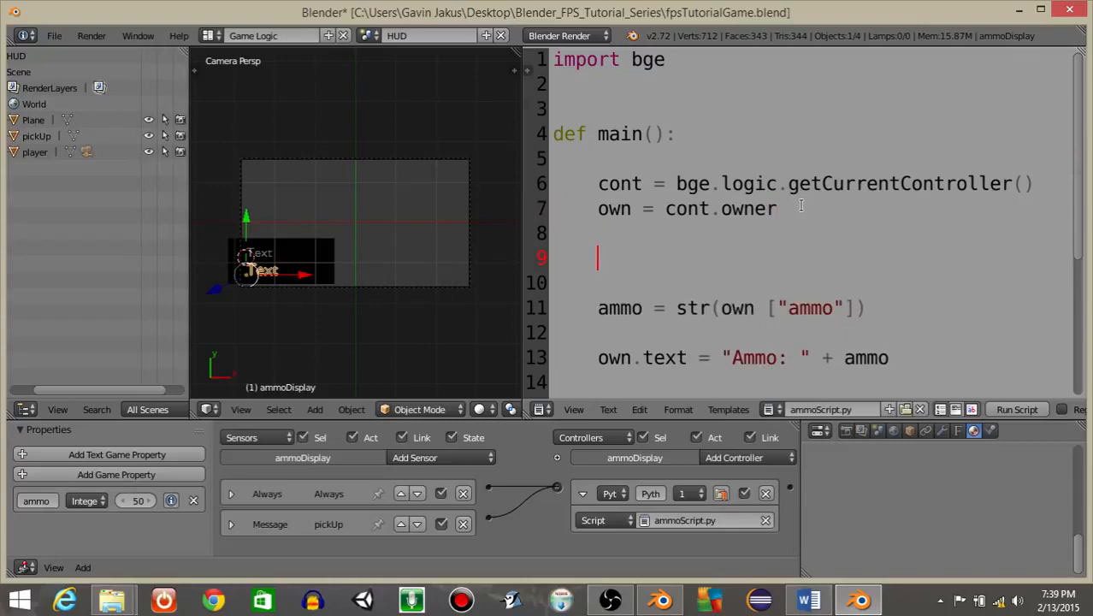
{"action": "type", "text": "pickUp"}
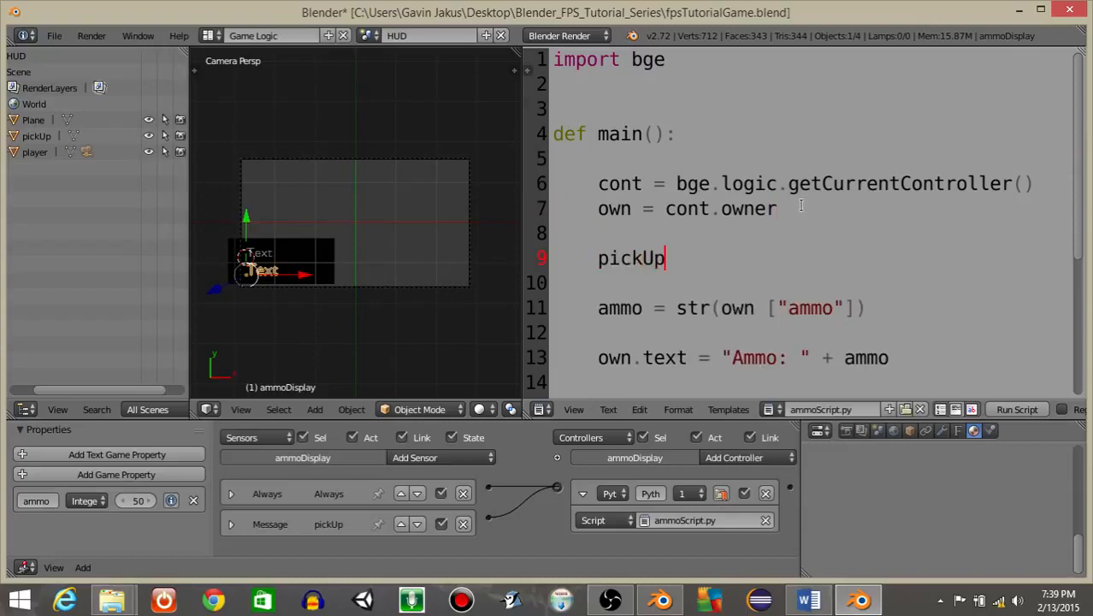
{"action": "type", "text": " = cont.sensors"}
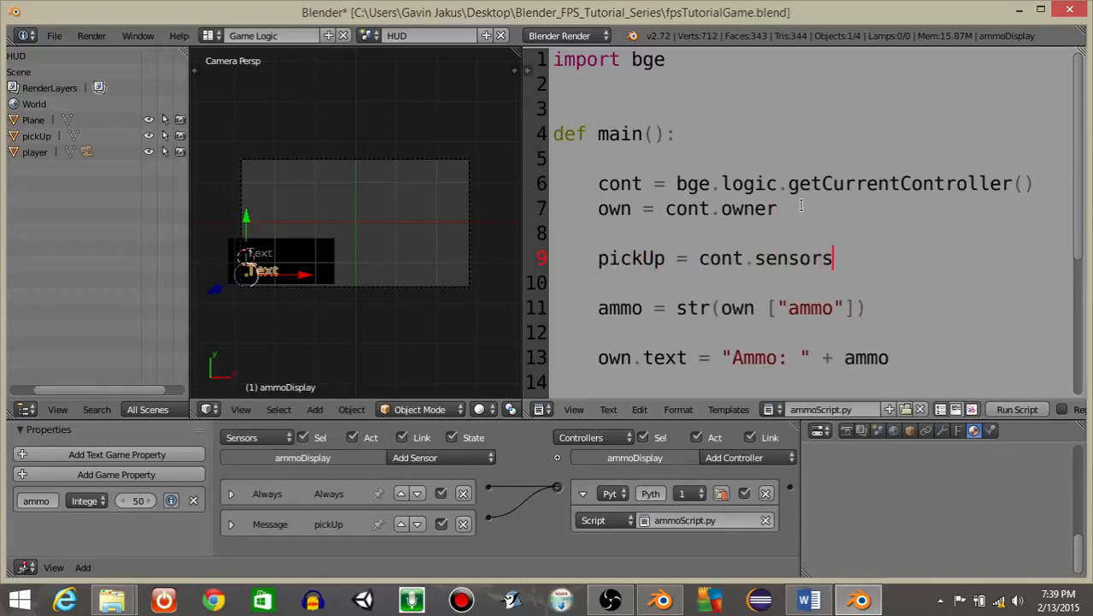
{"action": "type", "text": " [\"up"}
{"action": "key", "text": "BackSpace"}
{"action": "key", "text": "BackSpace"}
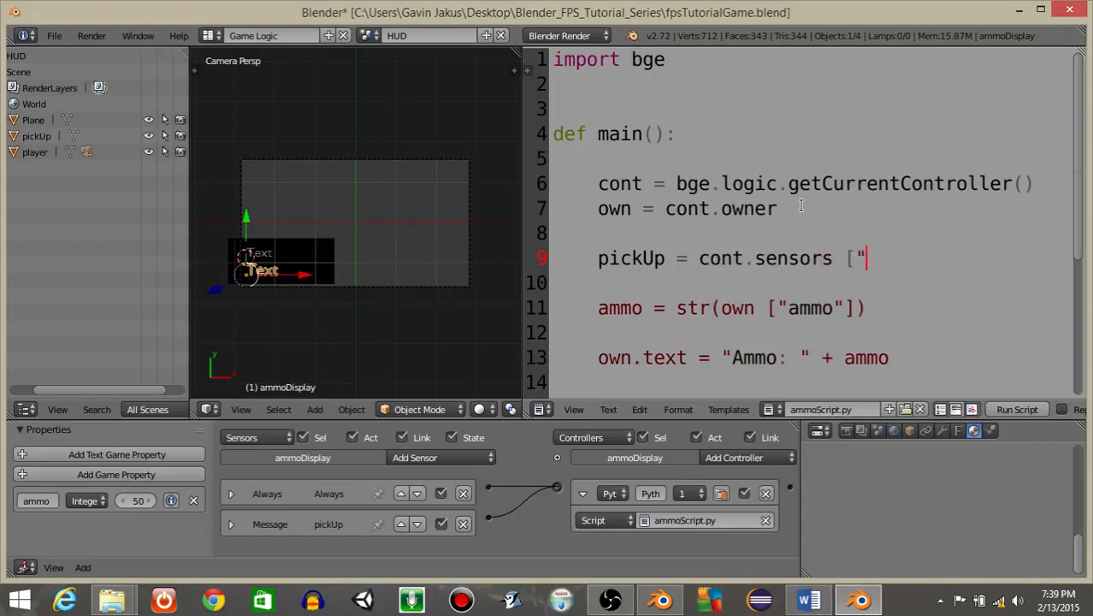
{"action": "type", "text": "pickUp\"]"}
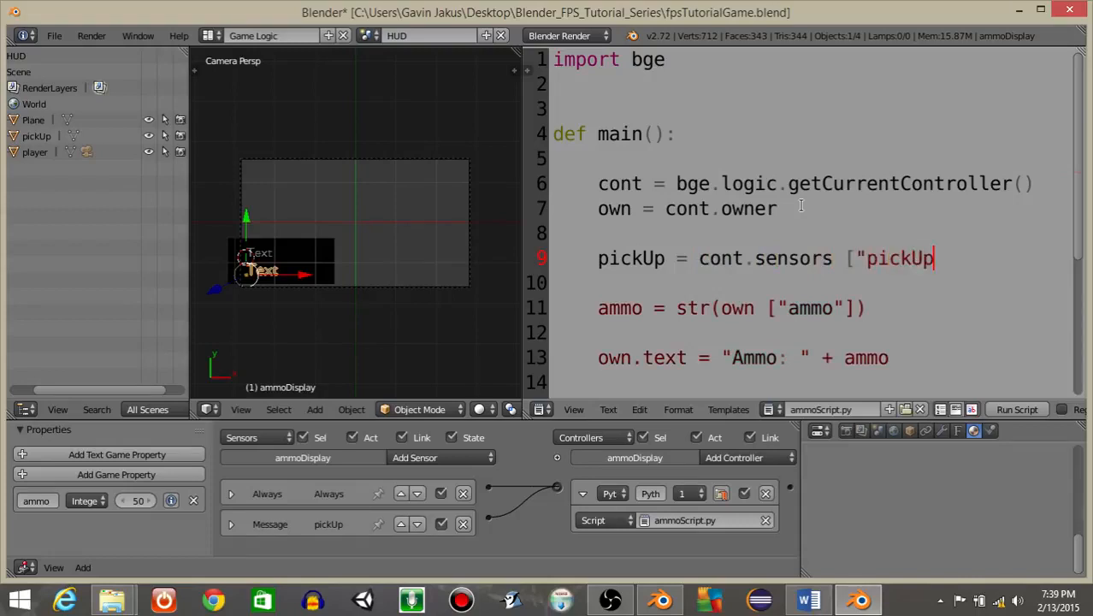
Add an if pickUp.positive: condition below the sensor line.
{"action": "key", "text": "Return"}
{"action": "key", "text": "Return"}
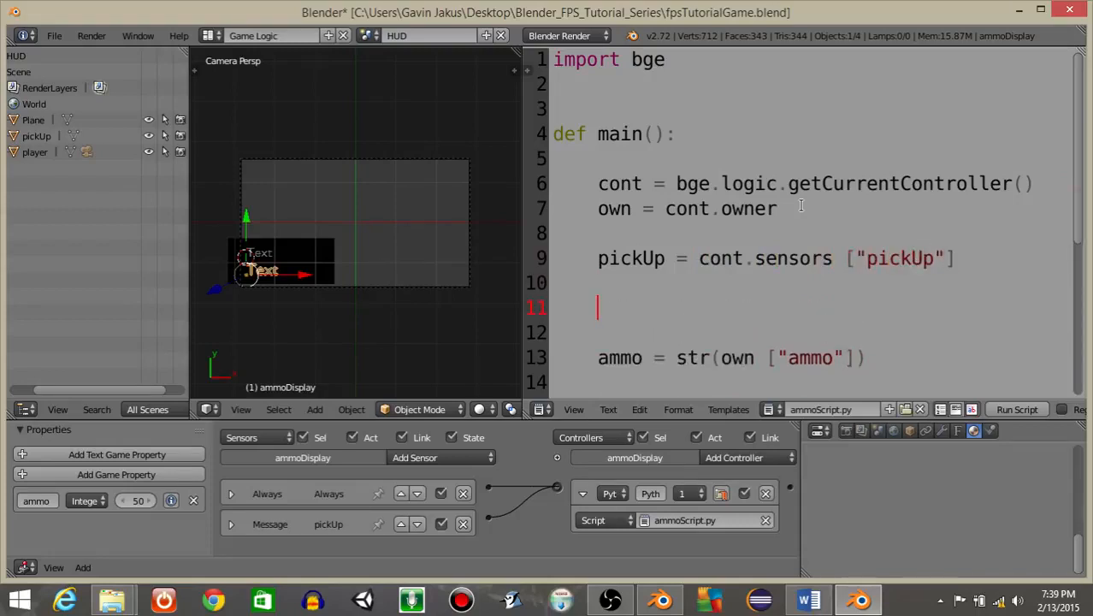
{"action": "type", "text": "if pickUp.pso"}
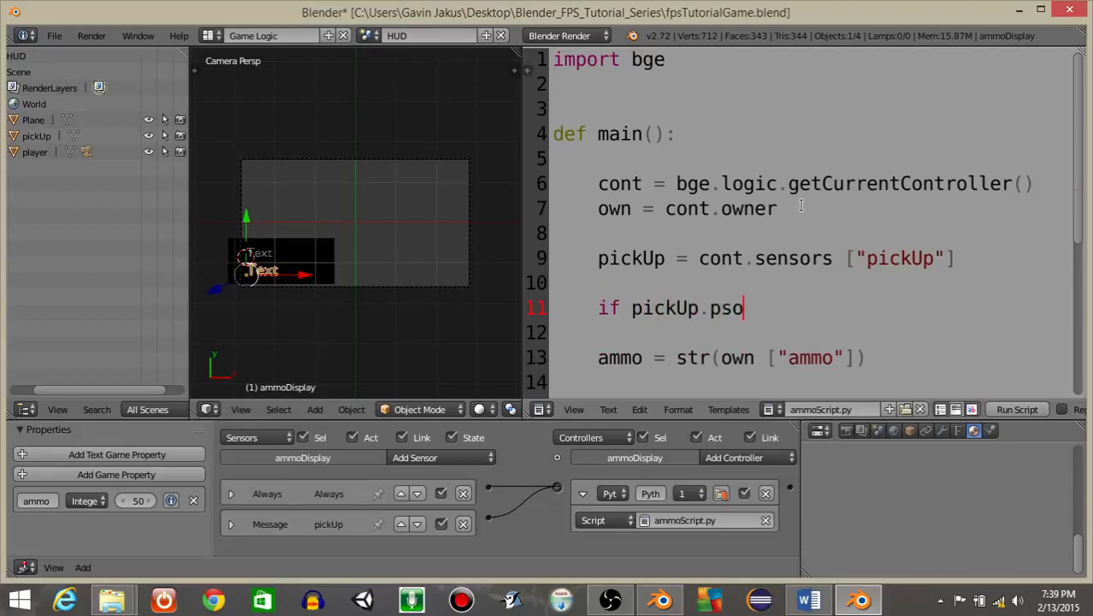
{"action": "key", "text": "BackSpace"}
{"action": "key", "text": "BackSpace"}
{"action": "type", "text": "osiive"}
{"action": "key", "text": "BackSpace"}
{"action": "key", "text": "BackSpace"}
{"action": "key", "text": "BackSpace"}
{"action": "type", "text": "tive:"}
{"action": "key", "text": "Return"}
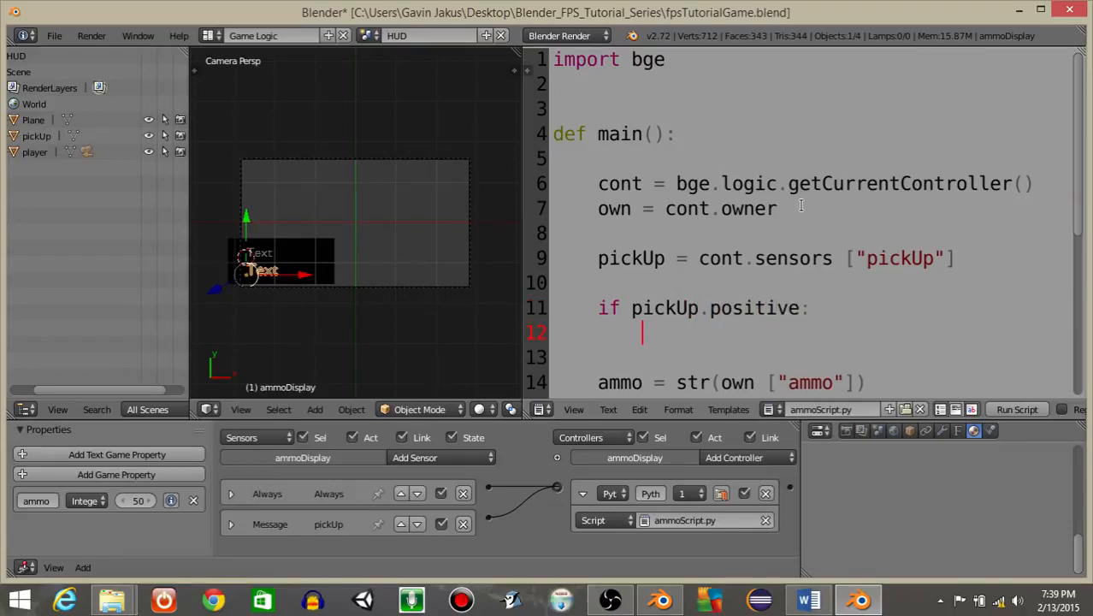
Inside the condition, write own ["ammo"] += 15.
{"action": "type", "text": "own [\"ammo\""}
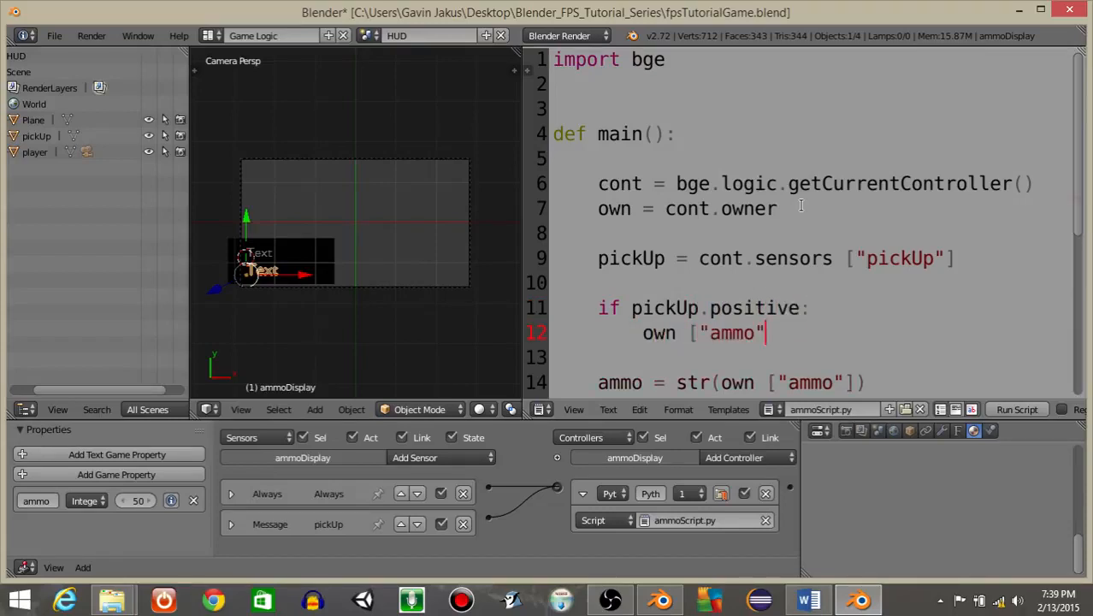
{"action": "type", "text": "] += 15"}
Narrow the text editor back and switch the active scene from HUD to Scene.
{"action": "left_click_drag", "start_coordinate": [522, 216], "coordinate": [946, 216]}
{"action": "left_click", "coordinate": [369, 35]}
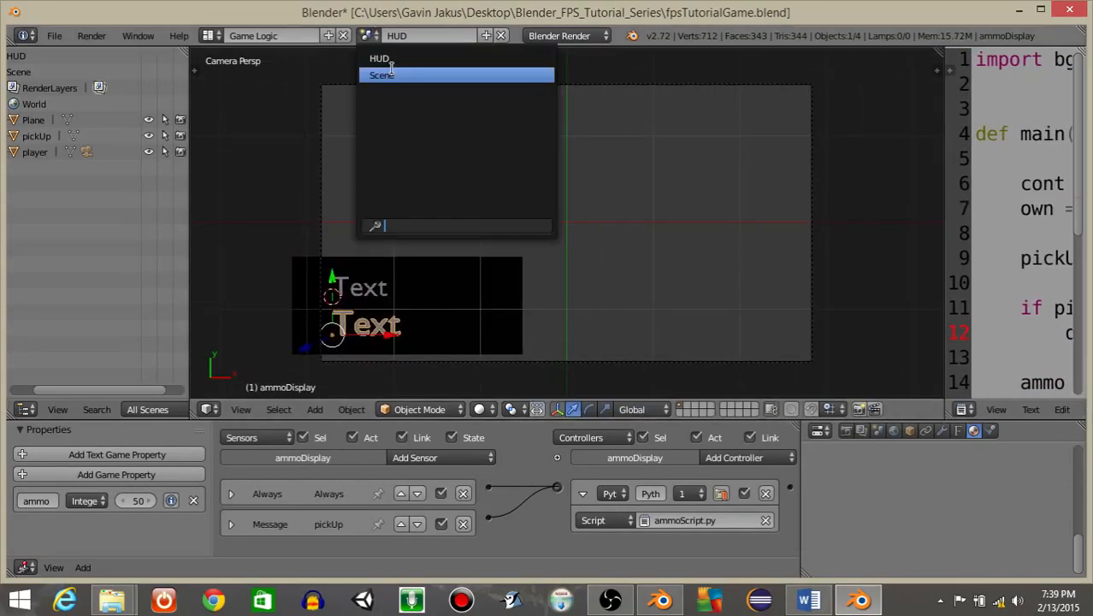
{"action": "left_click", "coordinate": [392, 71]}
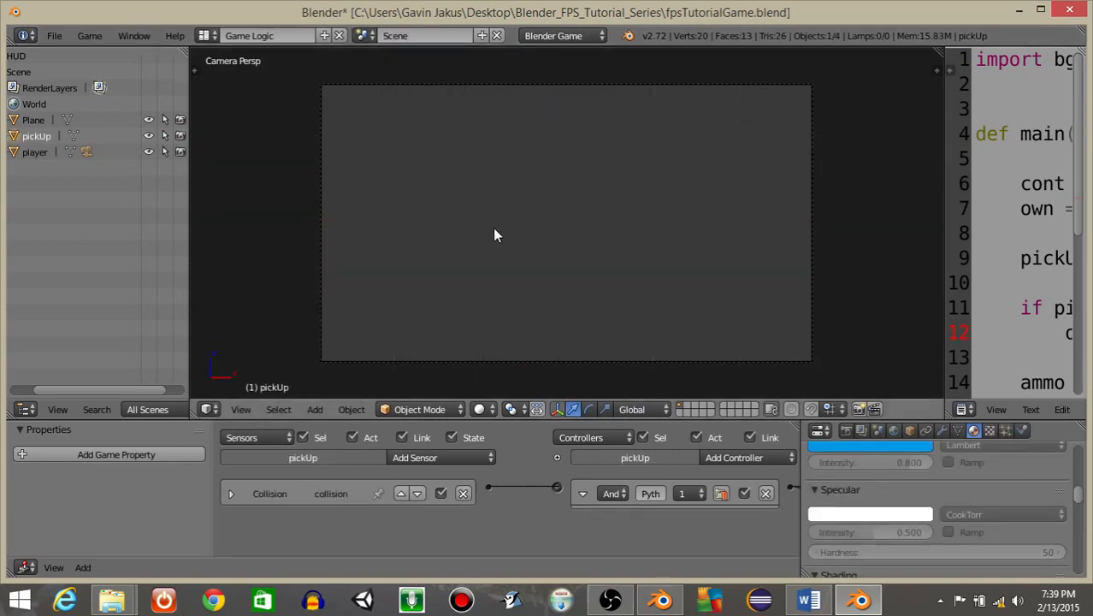
Play the game and walk the player into the pickup cube to test the ammo increase, then stop.
{"action": "key", "text": "p"}
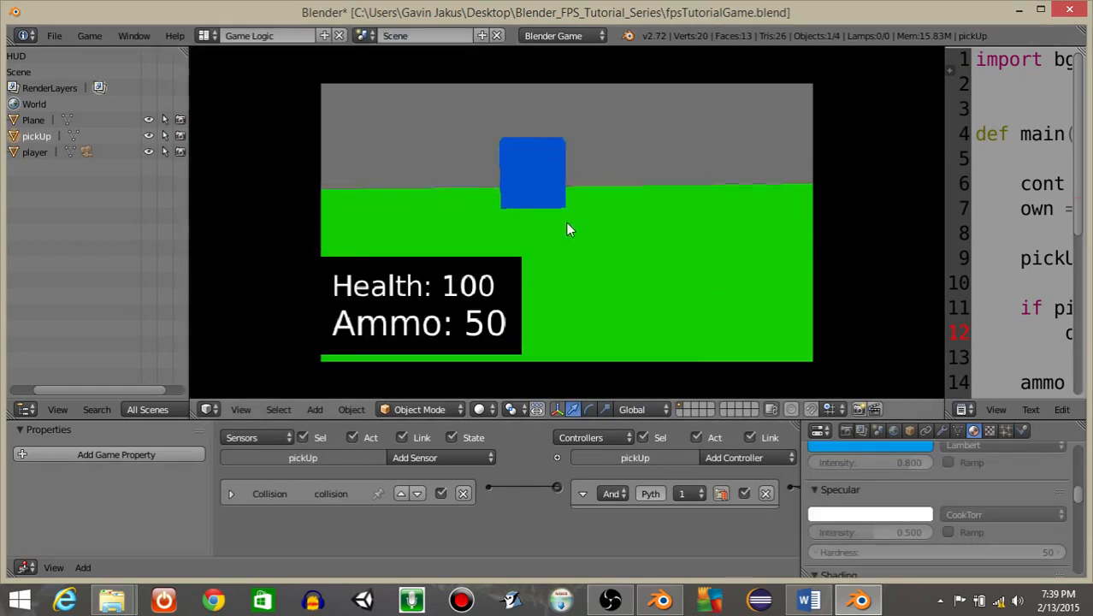
{"action": "key", "text": "w"}
{"action": "key", "text": "w"}
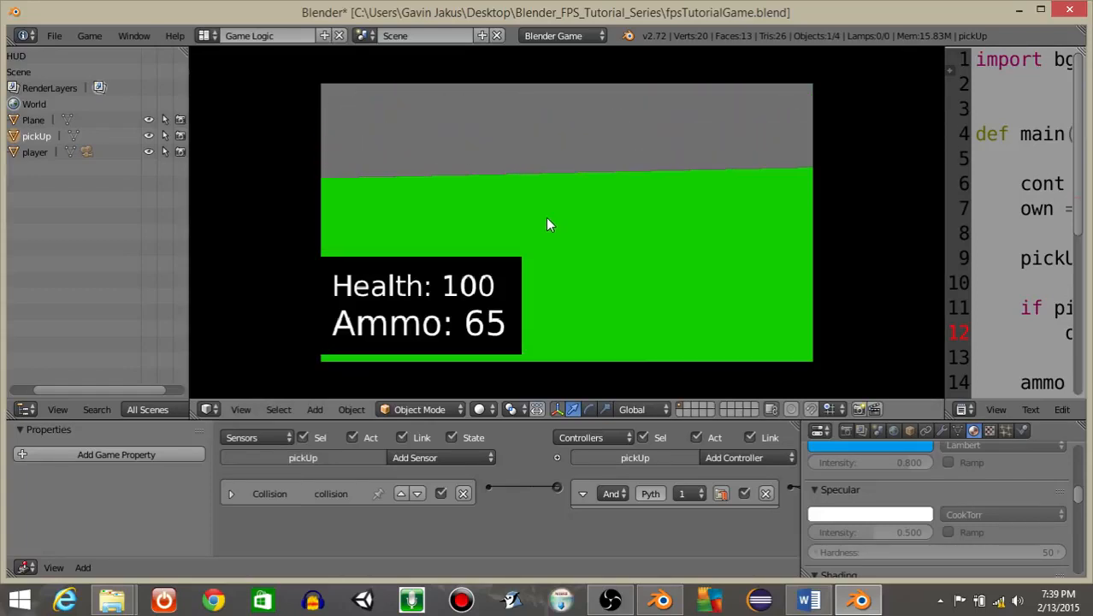
{"action": "key", "text": "Escape"}
Duplicate the pickup cube twice, placing the copies near the original on the ground.
{"action": "middle_click_drag", "start_coordinate": [369, 289], "coordinate": [374, 240]}
{"action": "scroll", "coordinate": [419, 250], "scroll_direction": "down", "scroll_amount": 6}
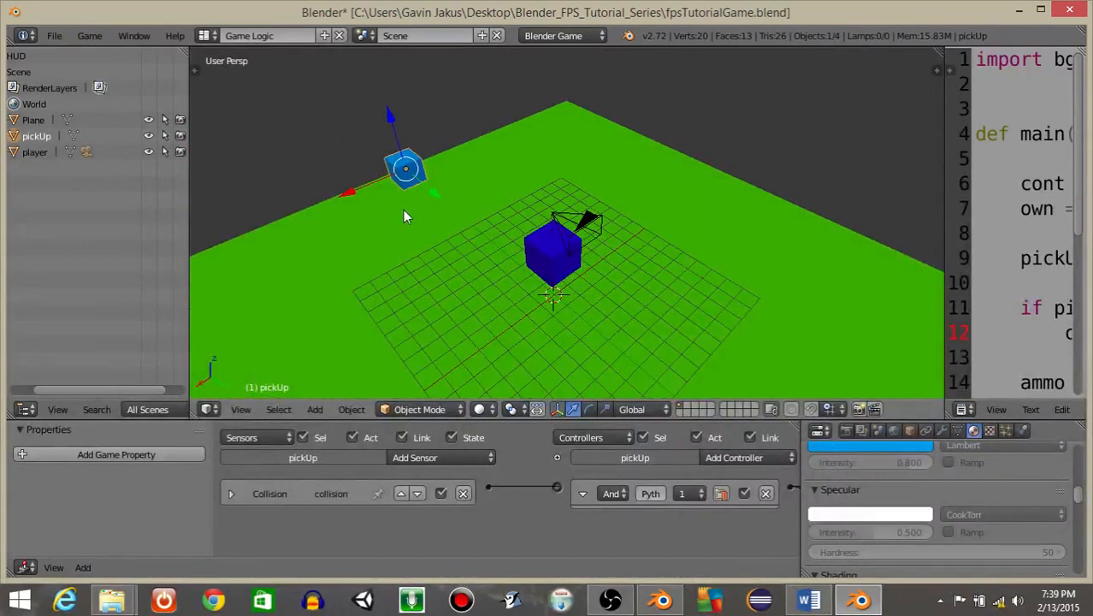
{"action": "key", "text": "shift+d"}
{"action": "key", "text": "Escape"}
{"action": "key", "text": "shift+d"}
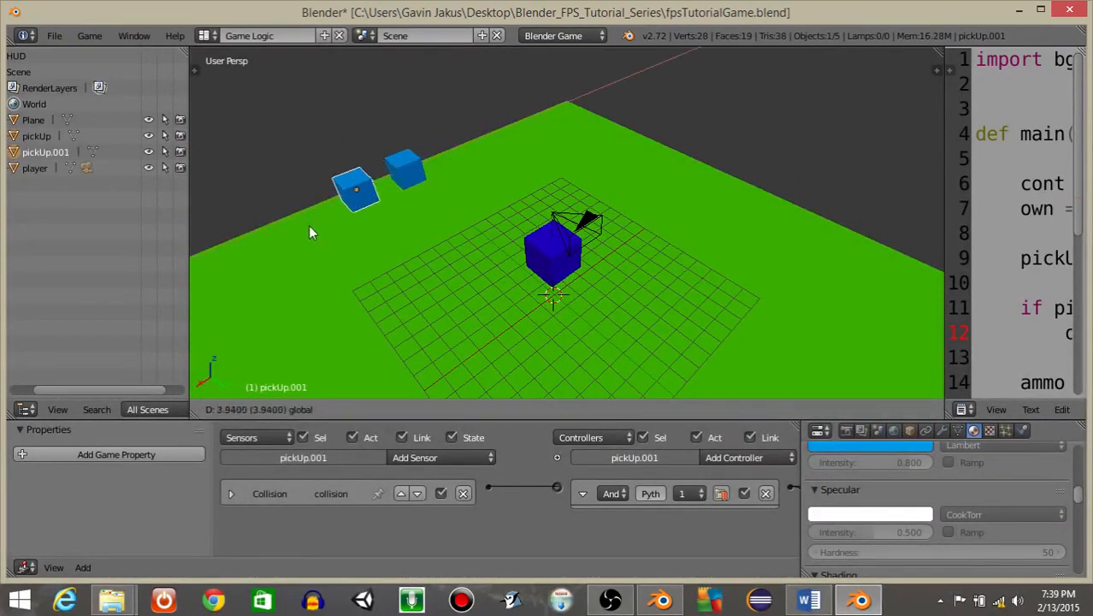
{"action": "left_click", "coordinate": [310, 232]}
{"action": "left_click", "coordinate": [307, 227]}
{"action": "left_click_drag", "start_coordinate": [289, 212], "coordinate": [217, 259]}
Play the game from the camera view and walk through the duplicated pickups to test the ammo total, then stop.
{"action": "key", "text": "KP_0"}
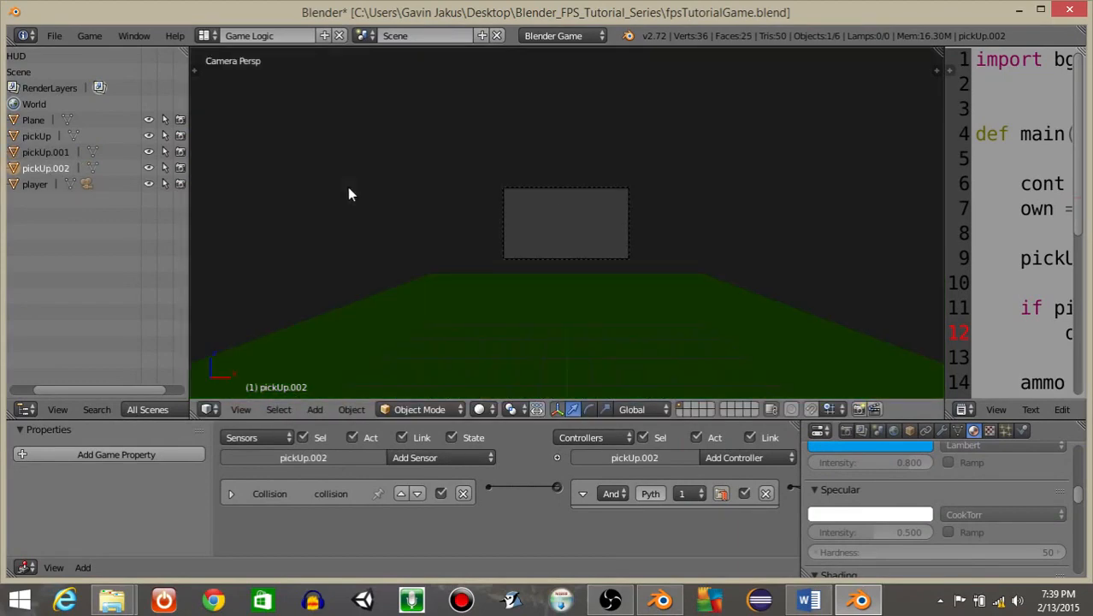
{"action": "key", "text": "p"}
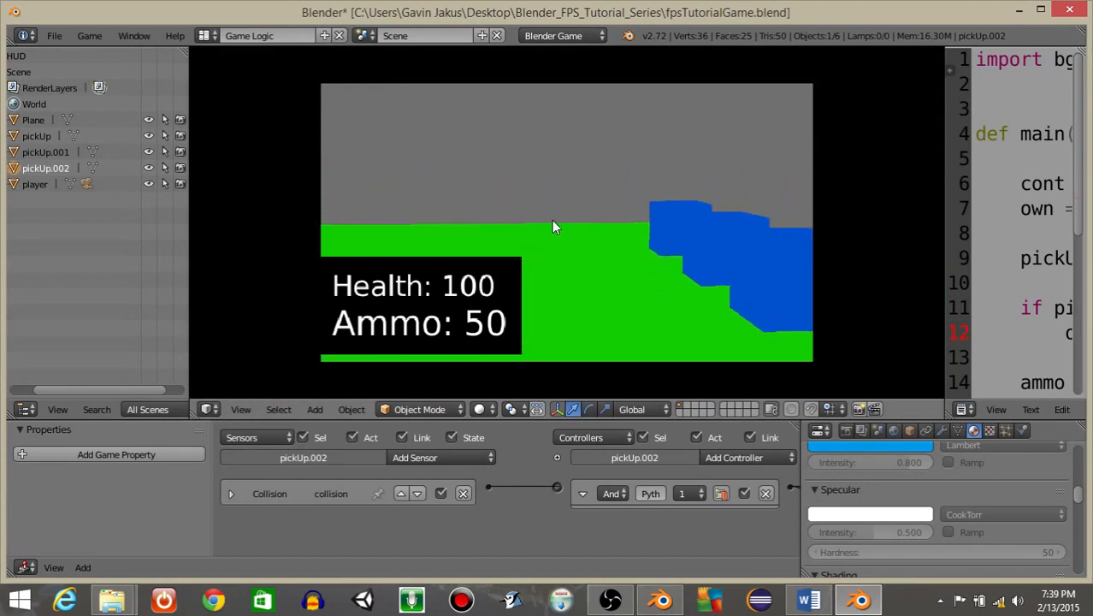
{"action": "key", "text": "d"}
{"action": "key", "text": "w"}
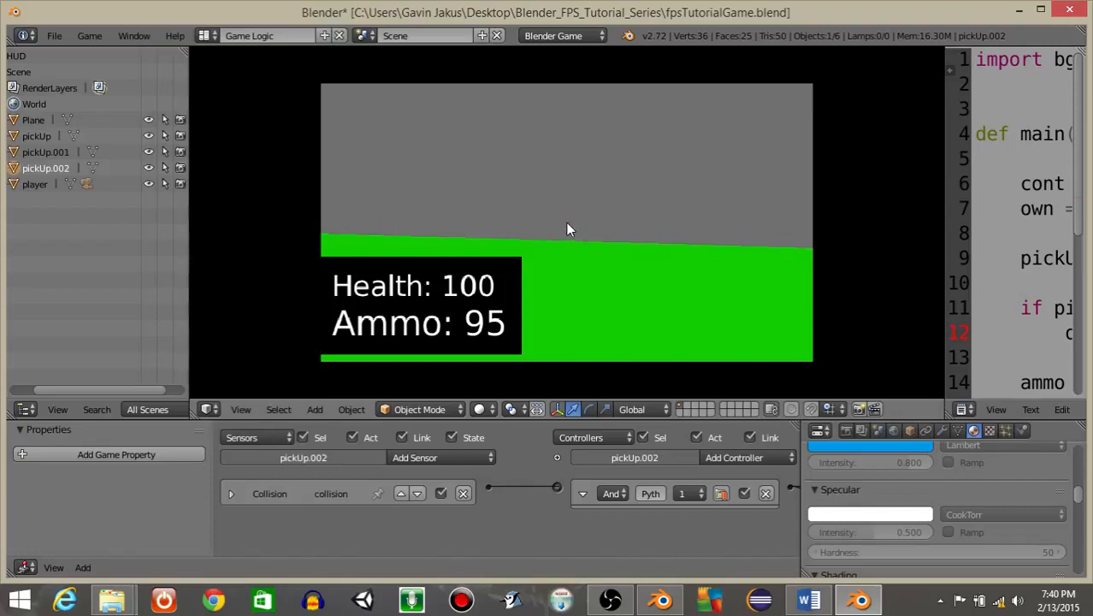
{"action": "key", "text": "Escape"}
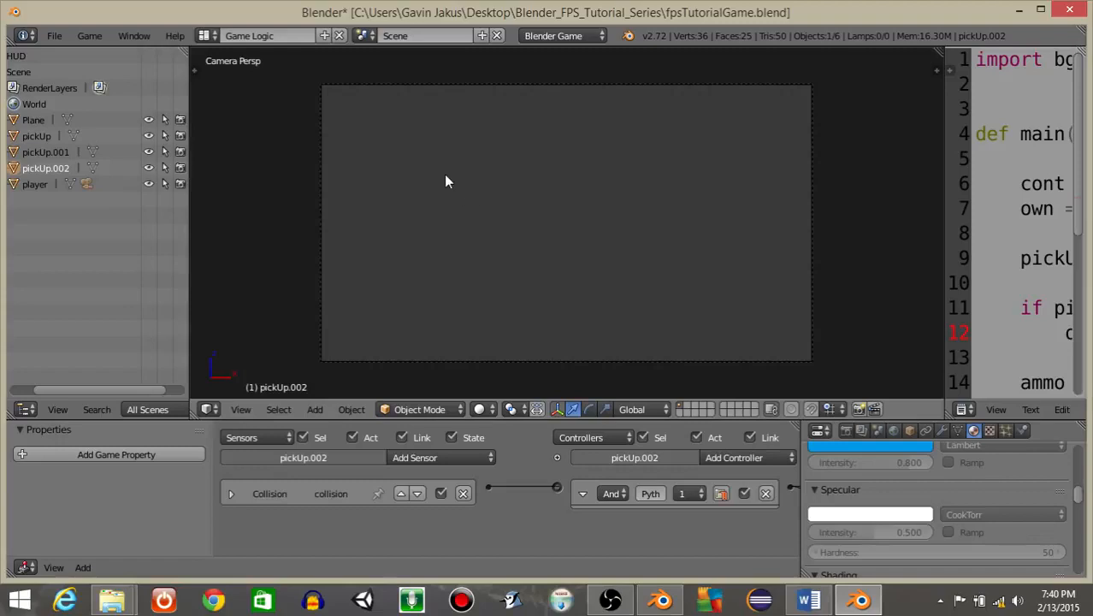